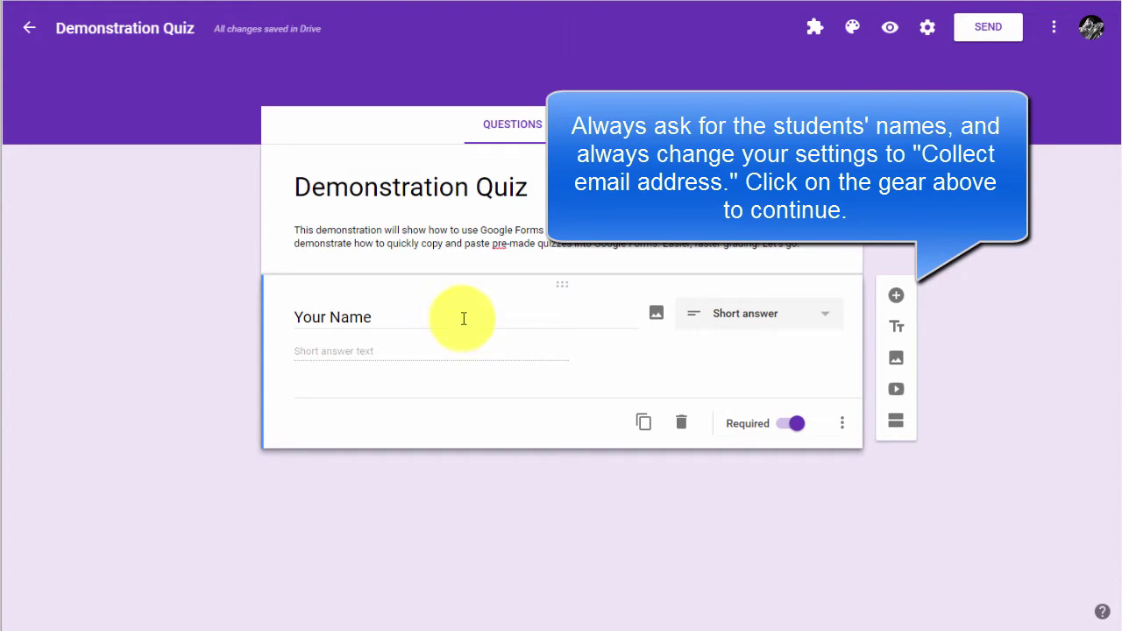
- In the form's general settings, enable Collect email address and Limit to 1 response, and set Response receipts to Always
click(929, 28)
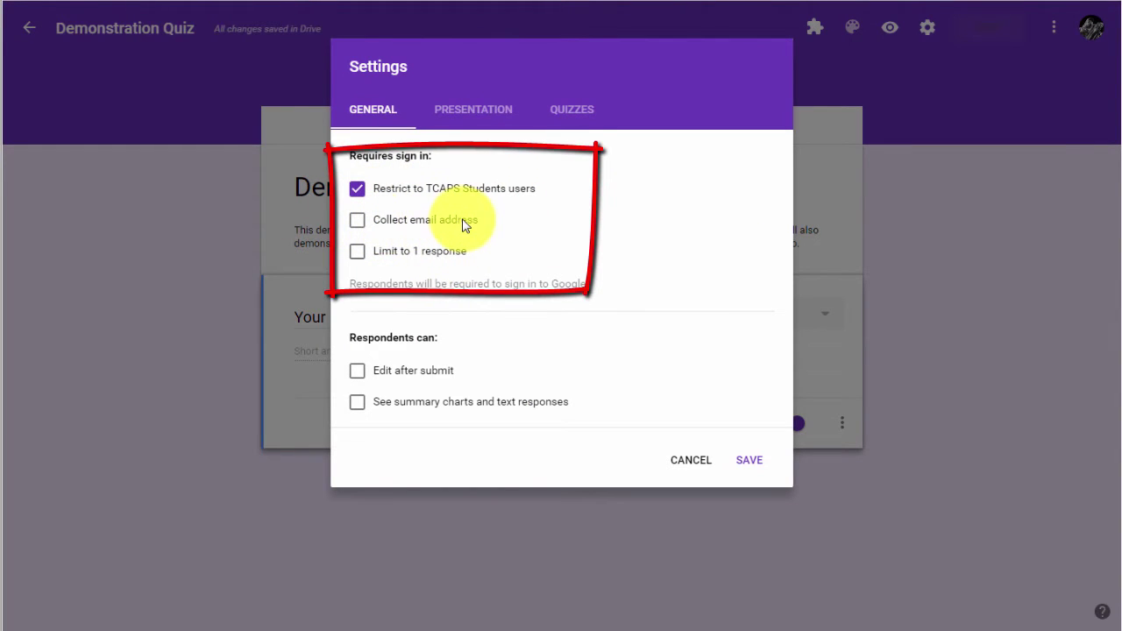
click(358, 220)
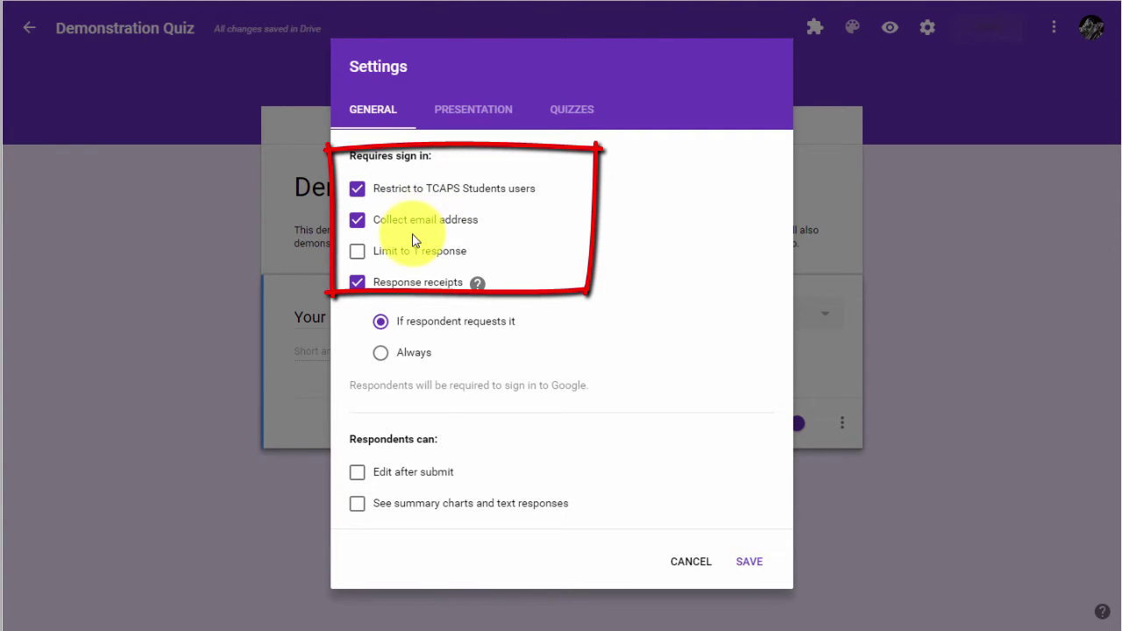
click(360, 256)
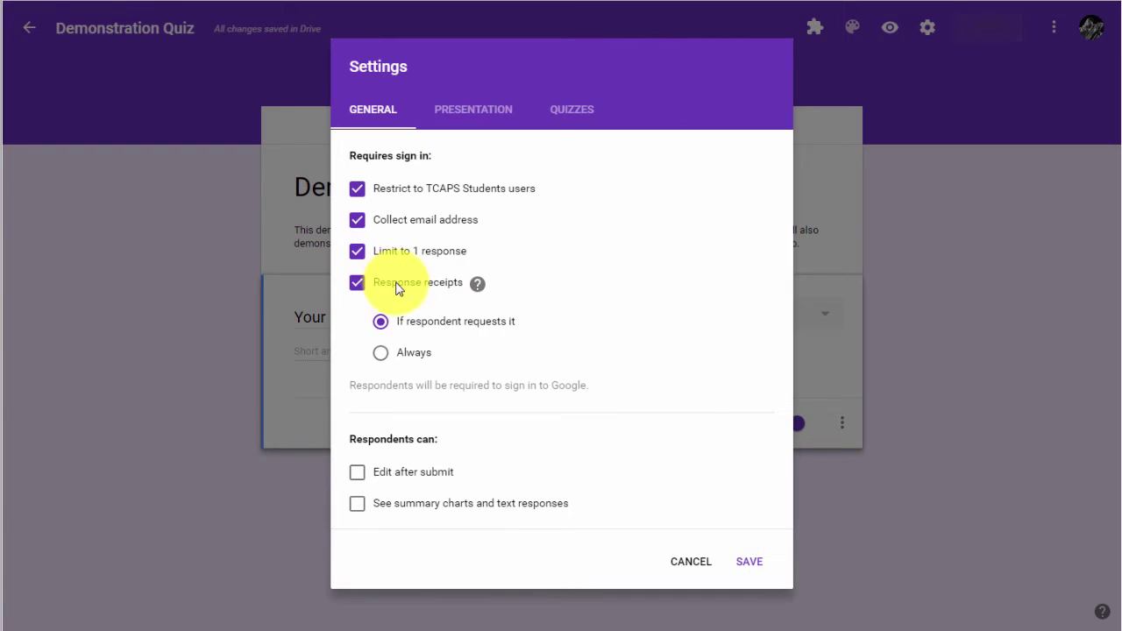
click(392, 287)
click(382, 354)
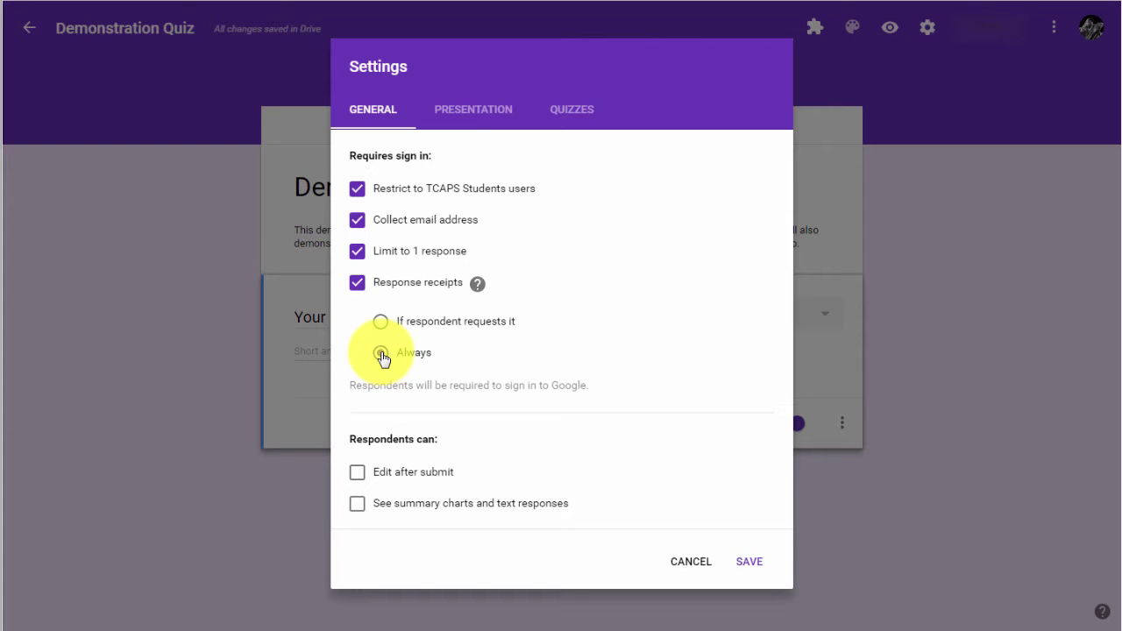
click(382, 354)
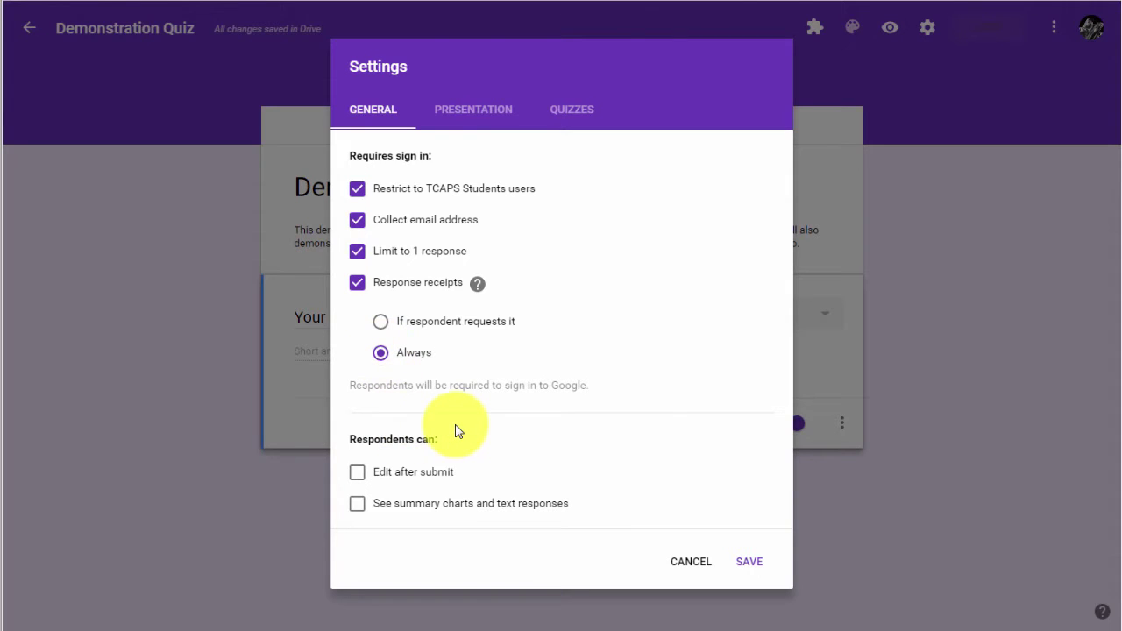
click(358, 506)
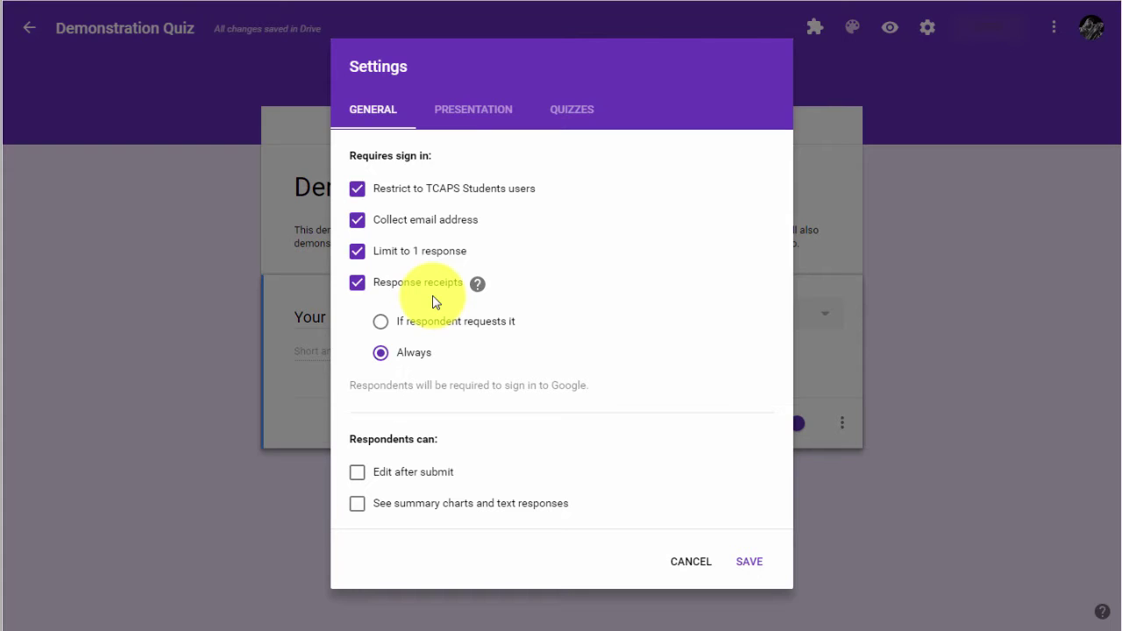
- Make the form a quiz, release grades later after manual review, hide correct answers from respondents, and save the settings
click(581, 115)
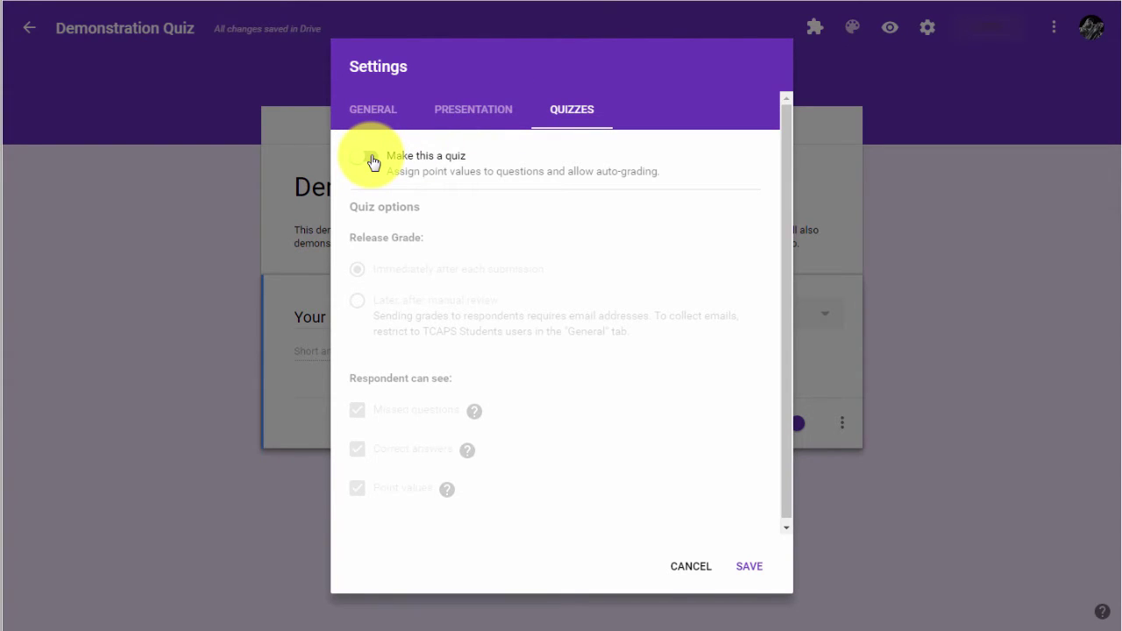
click(368, 158)
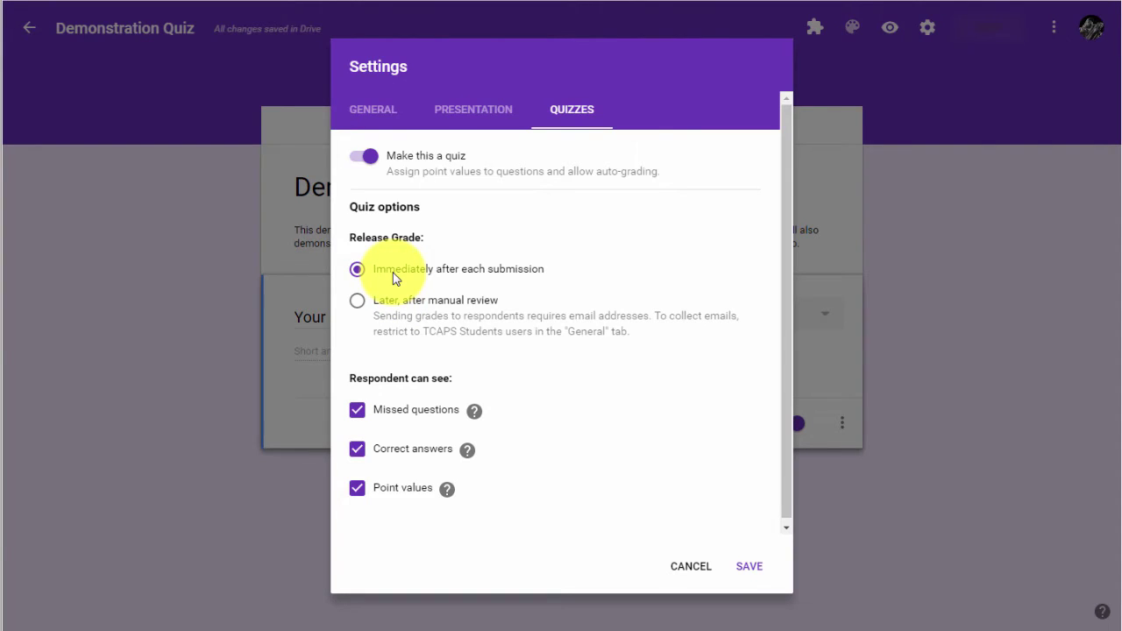
click(358, 302)
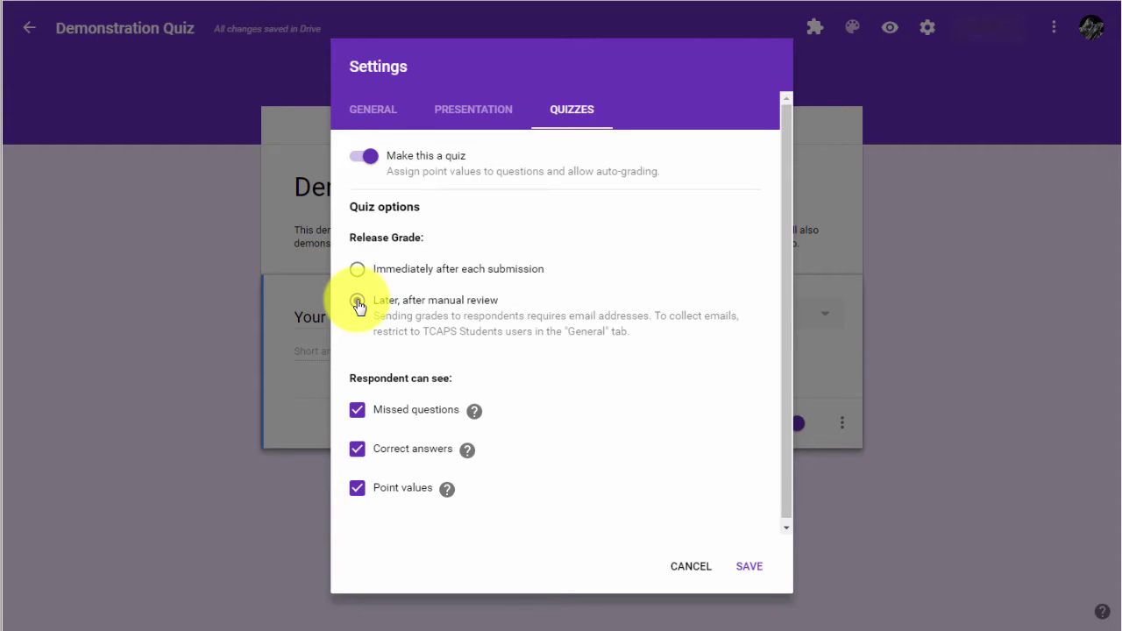
click(357, 301)
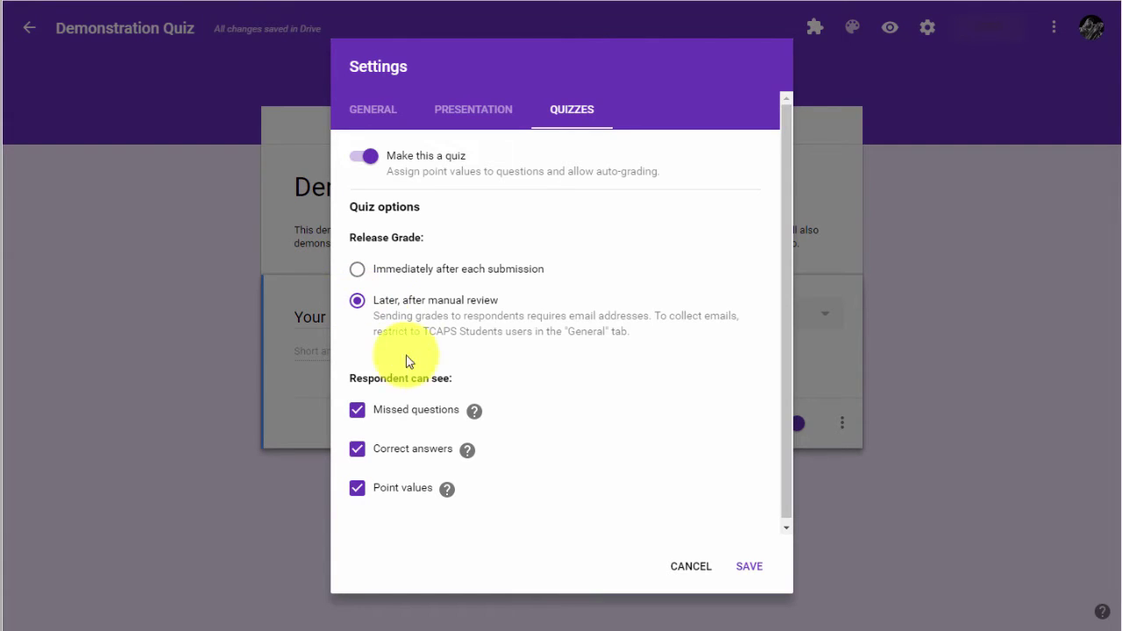
click(357, 414)
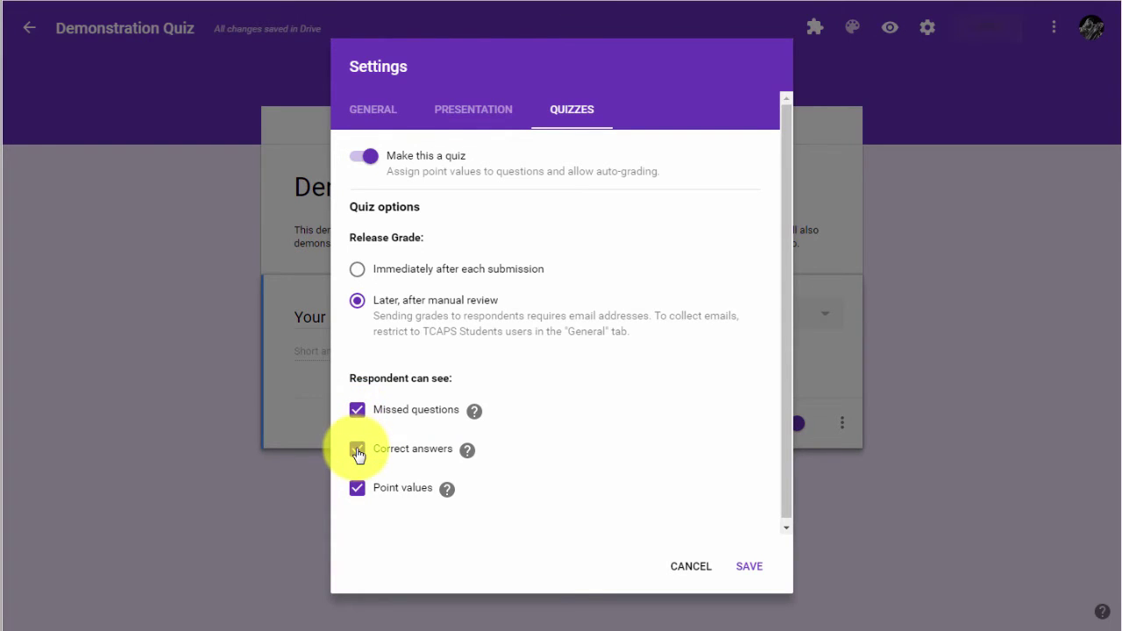
click(358, 451)
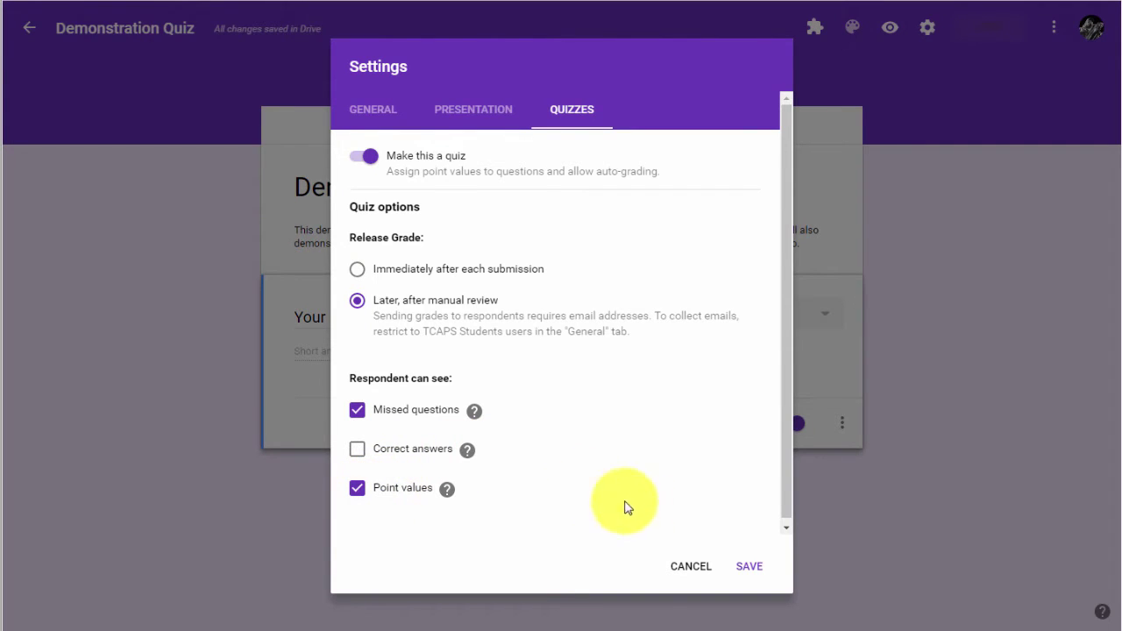
click(749, 567)
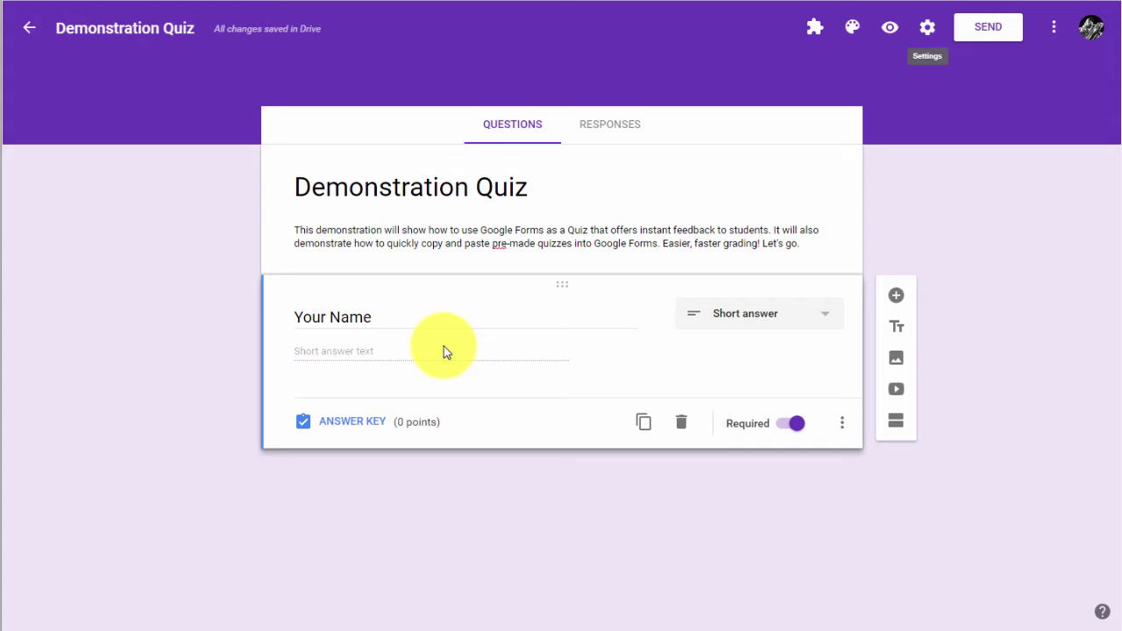
- Keep the Your Name question required and add a new question below it
click(798, 424)
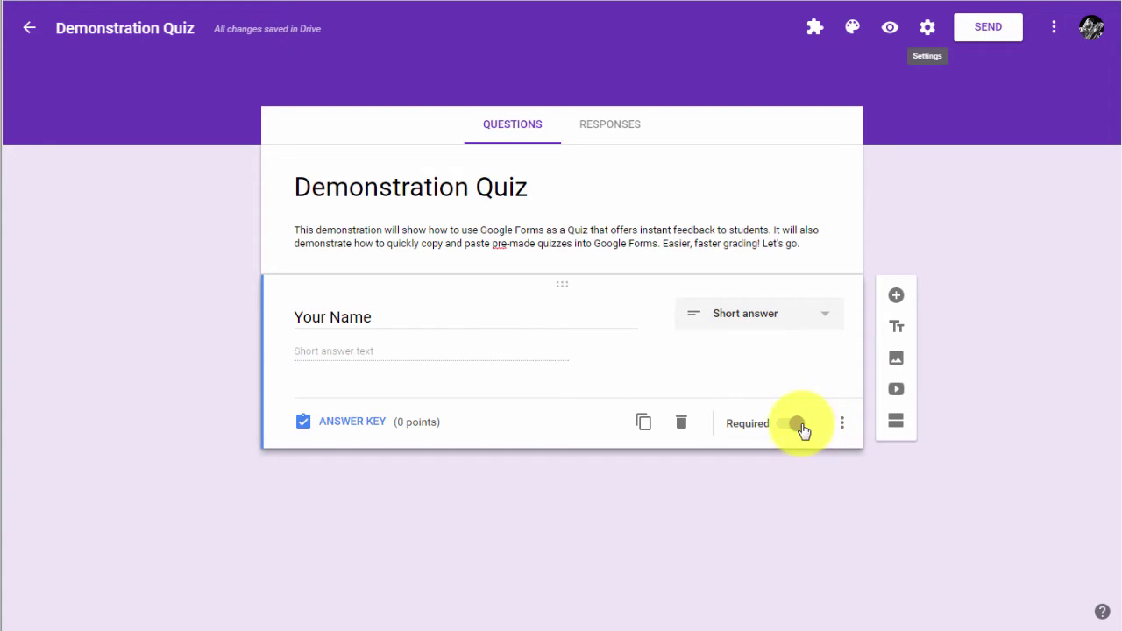
click(797, 424)
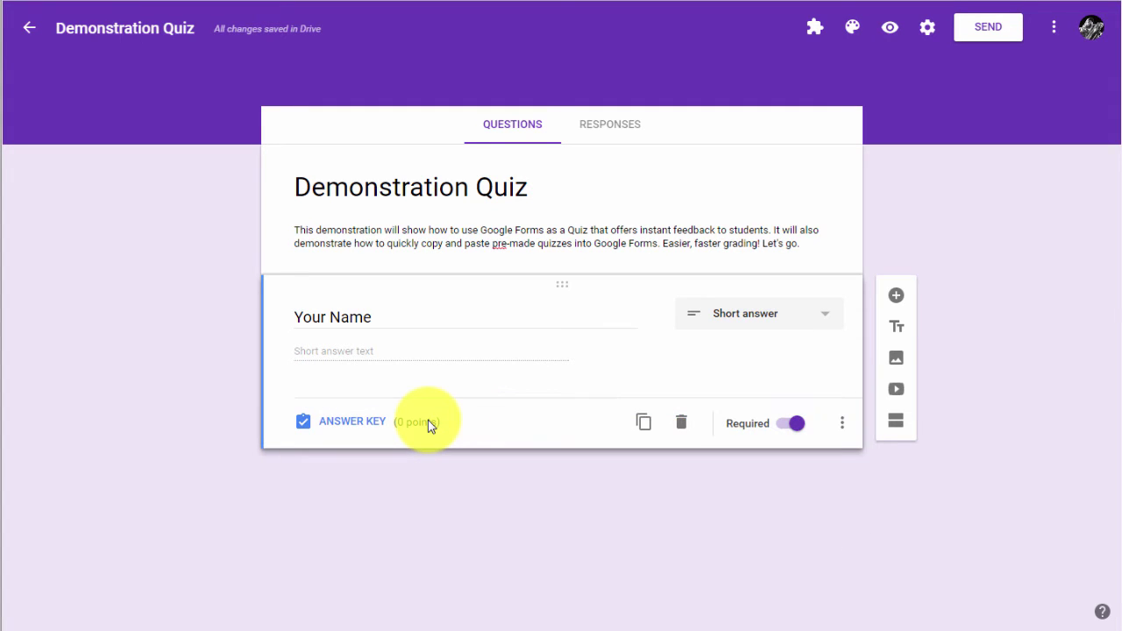
click(898, 299)
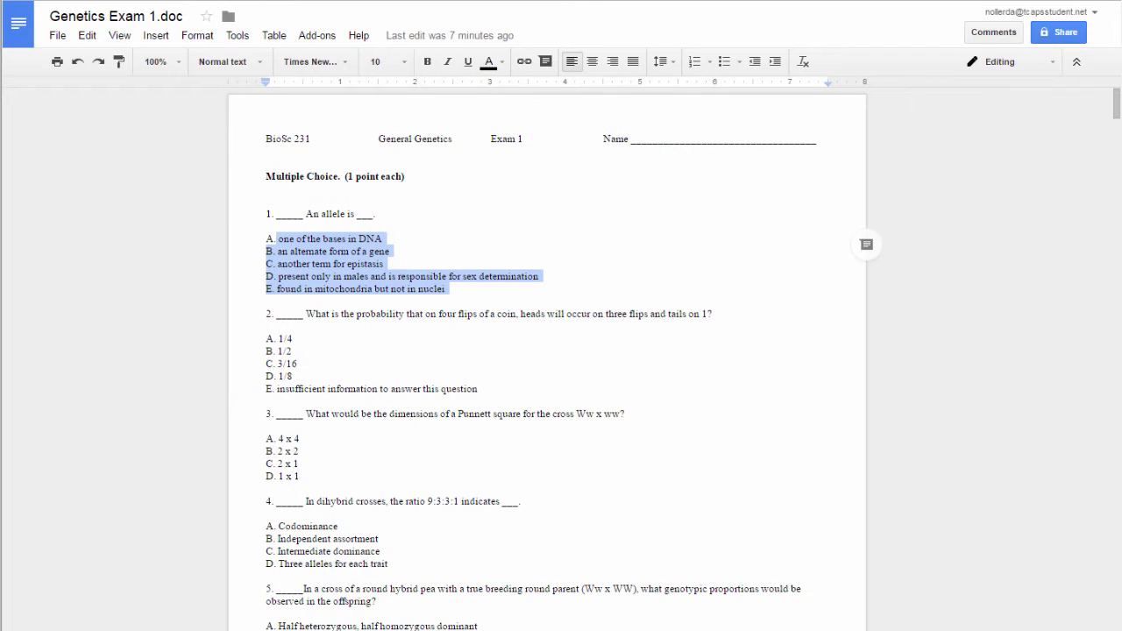
click(351, 251)
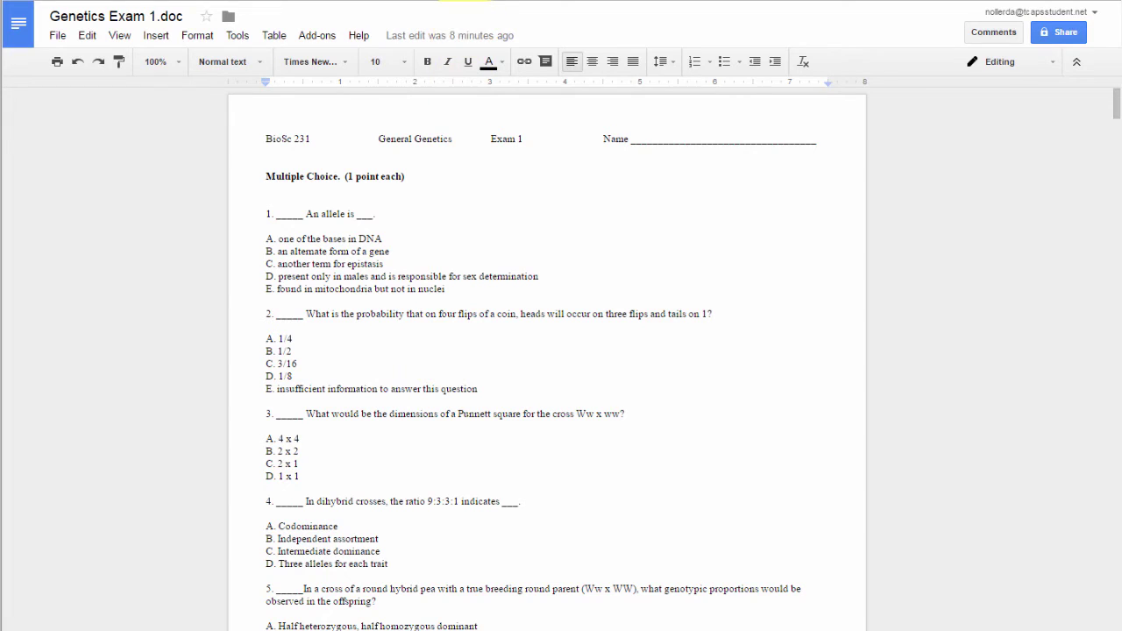
click(466, 0)
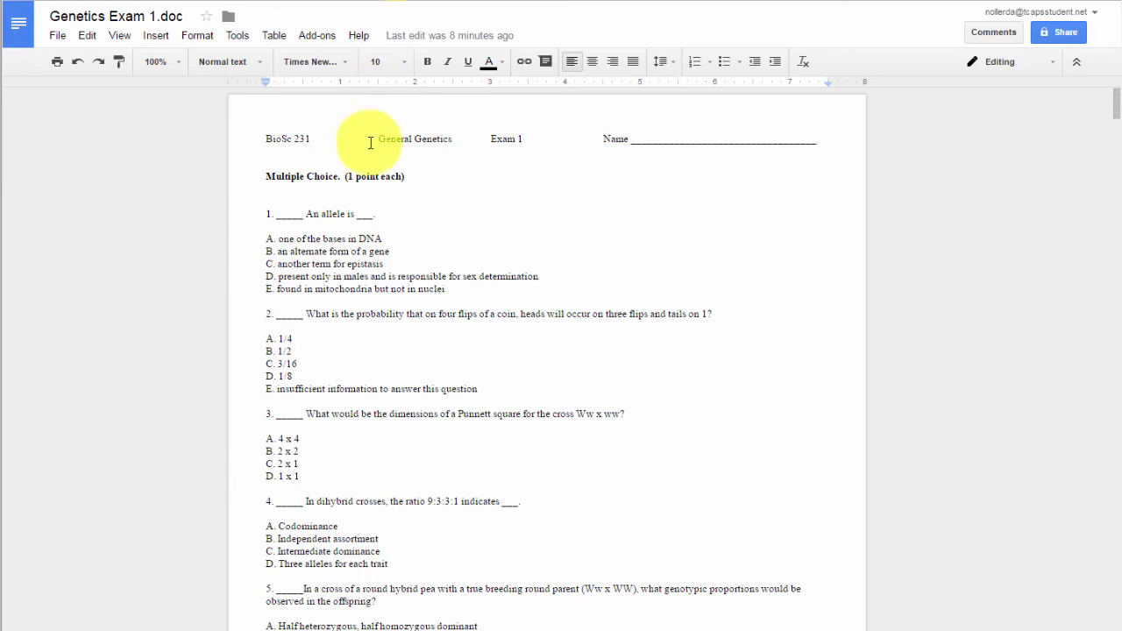
triple_click(304, 240)
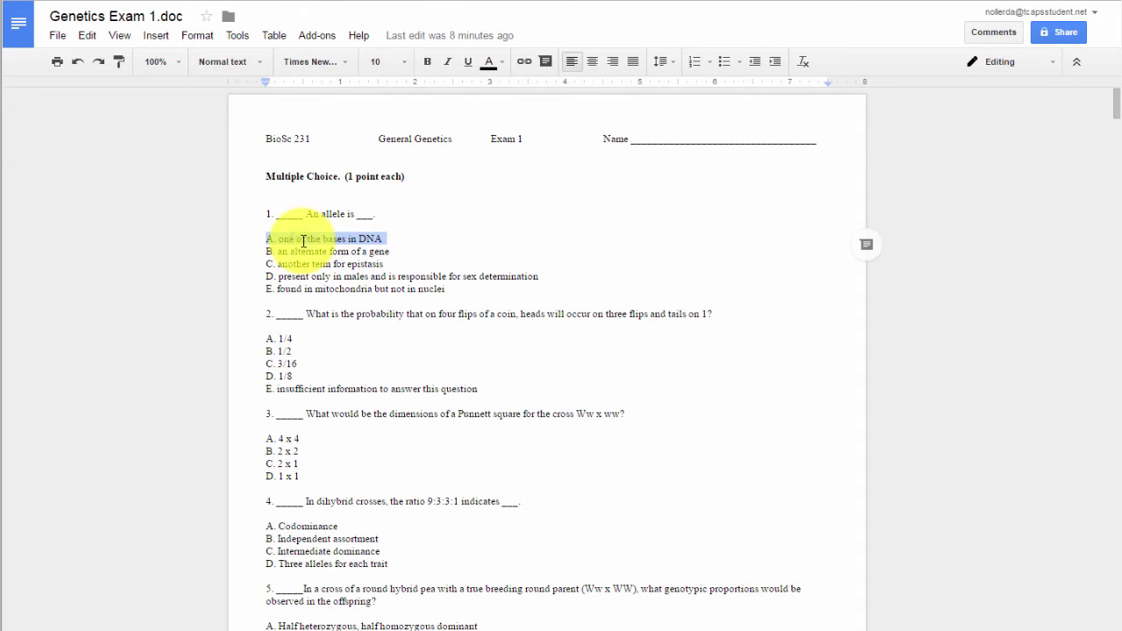
click(536, 0)
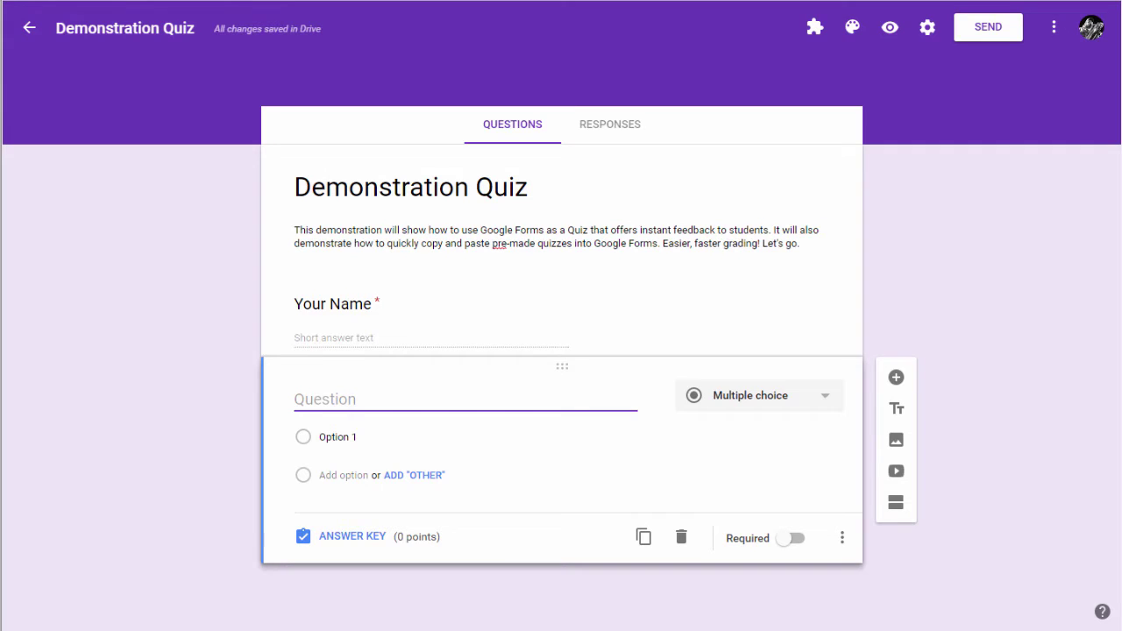
- Copy the question text "An allele is ___." from Genetics Exam 1.doc and paste it as the new quiz question's title
key(ctrl+Tab)
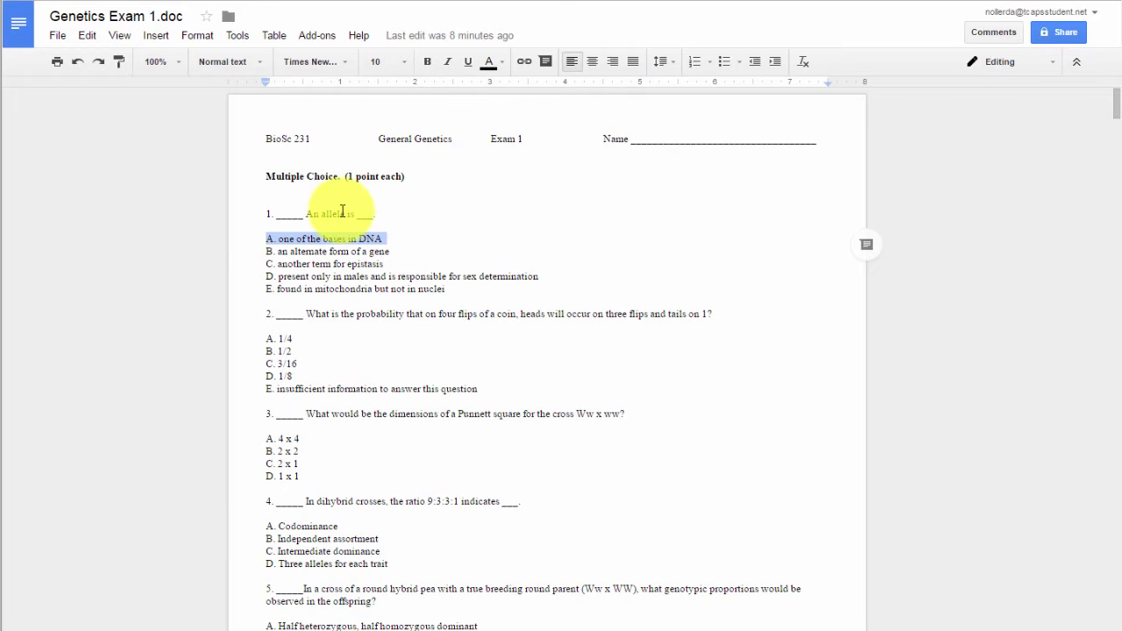
drag(302, 214, 375, 213)
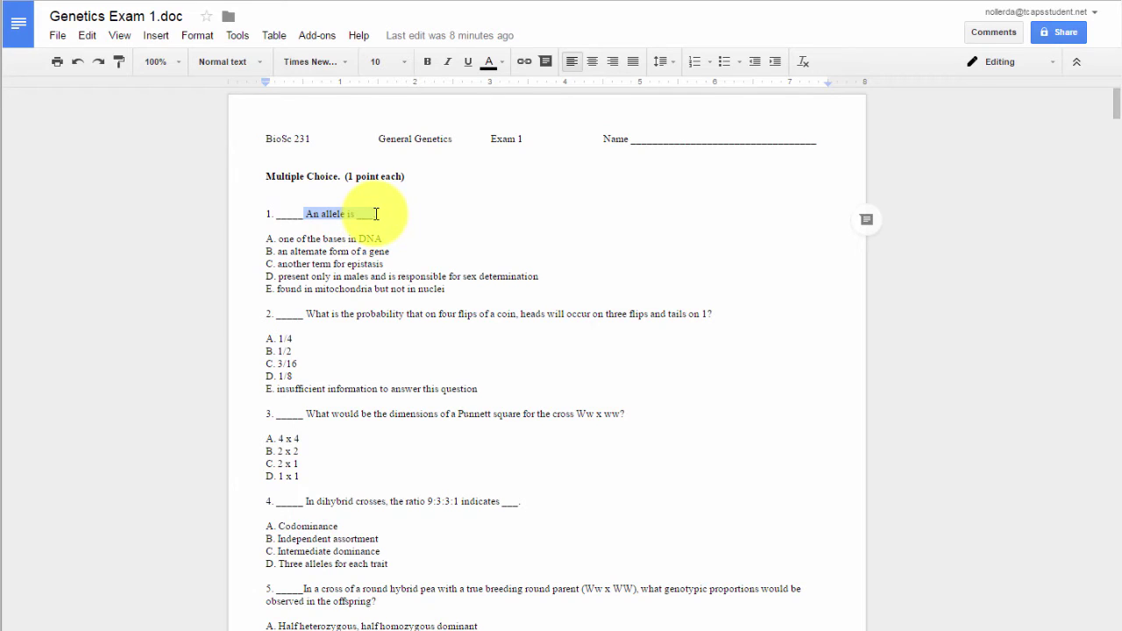
right_click(356, 215)
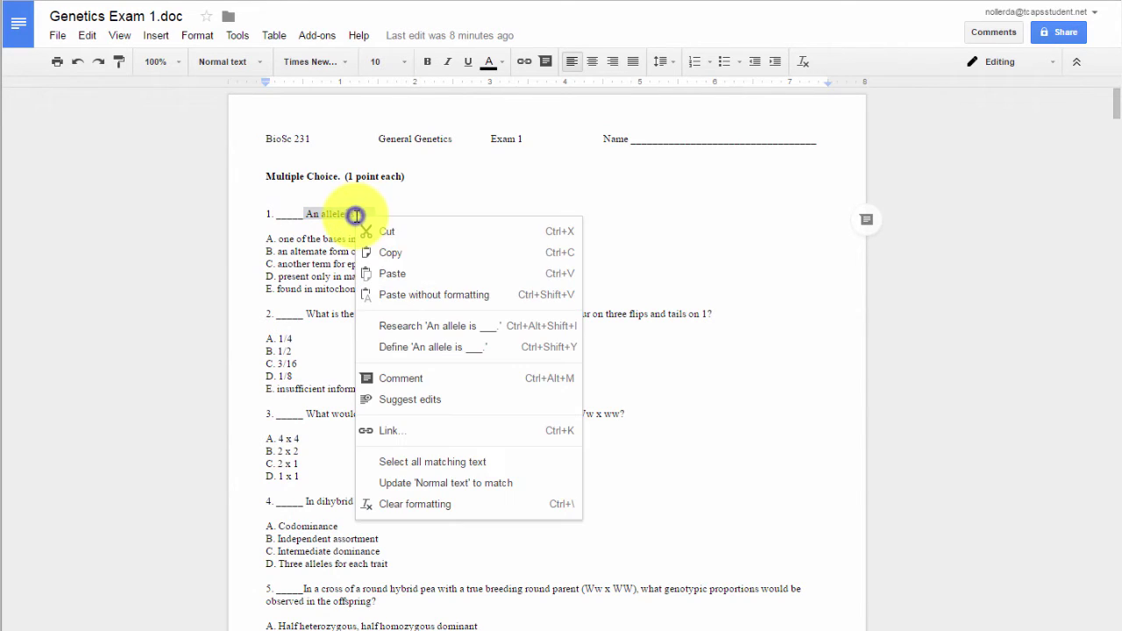
click(380, 254)
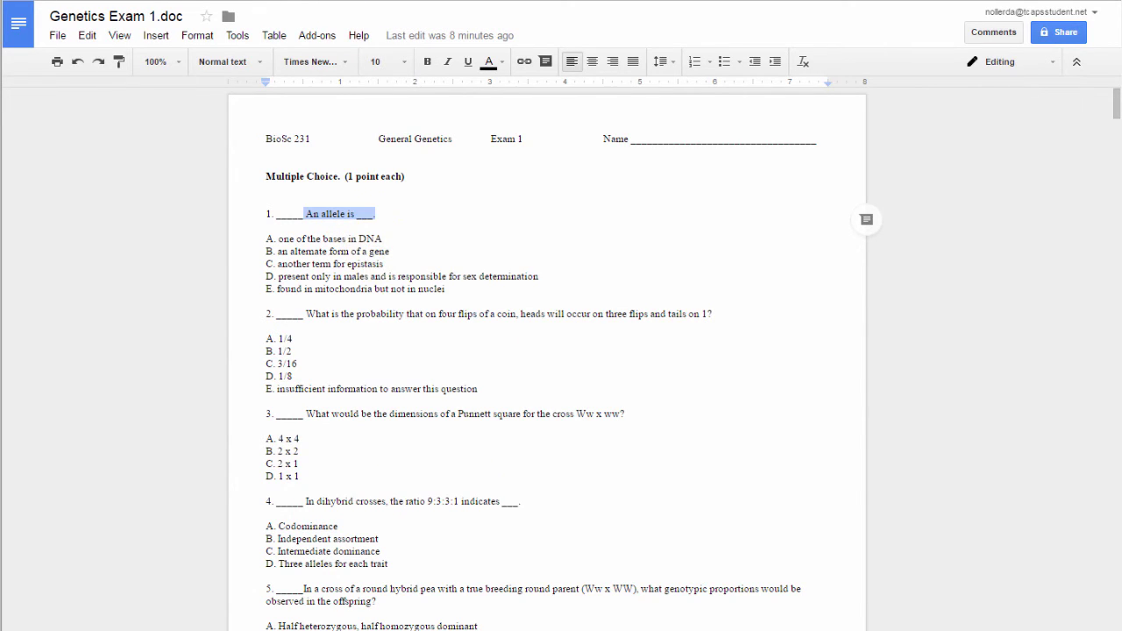
key(ctrl+Tab)
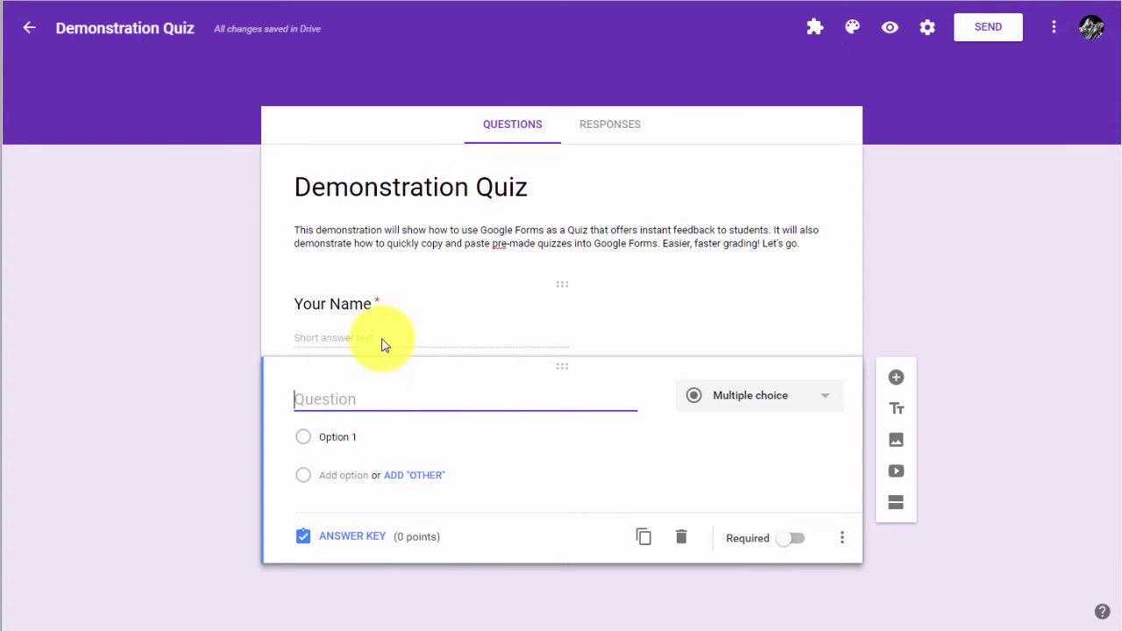
click(370, 396)
key(ctrl+v)
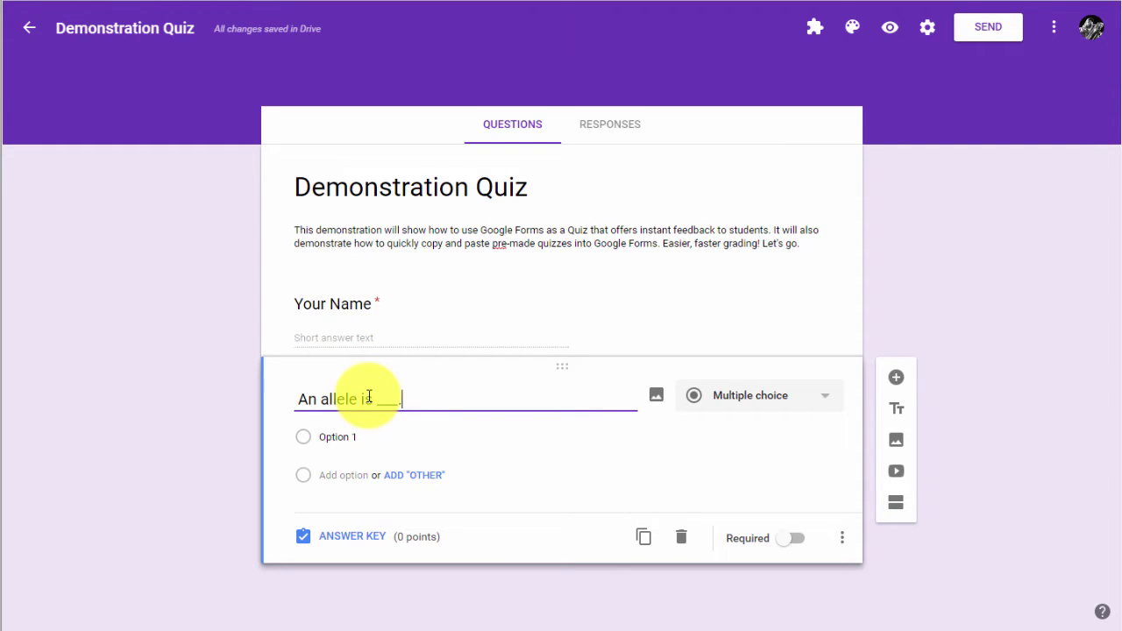
- Copy answer choices A to E of question 1 from Genetics Exam 1.doc and paste them as the question's options
key(ctrl+Tab)
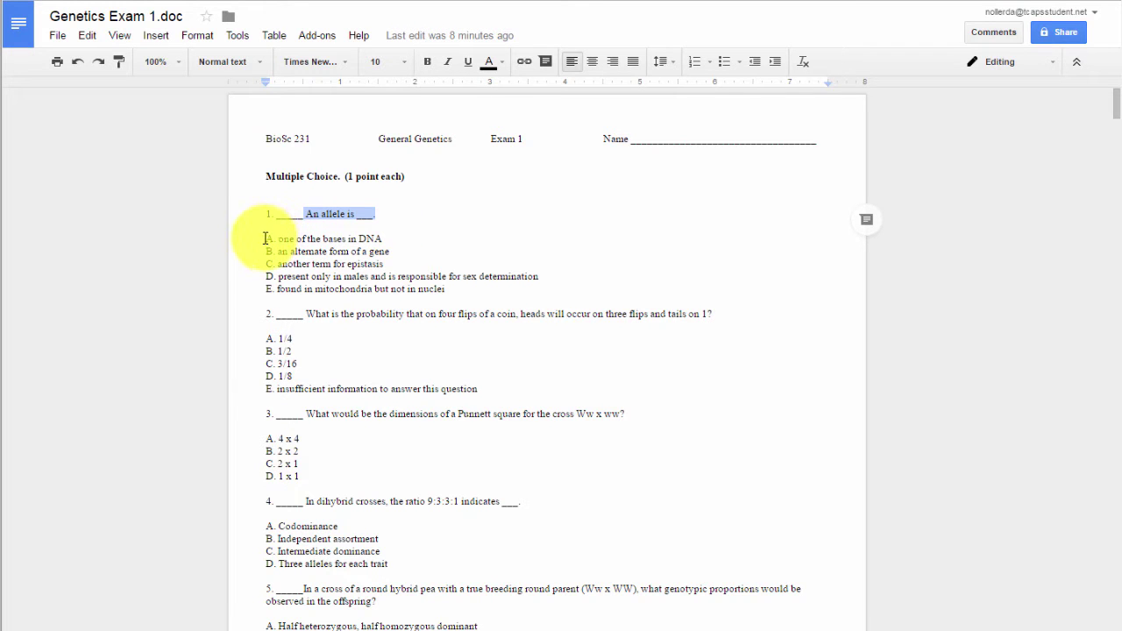
drag(267, 239, 551, 288)
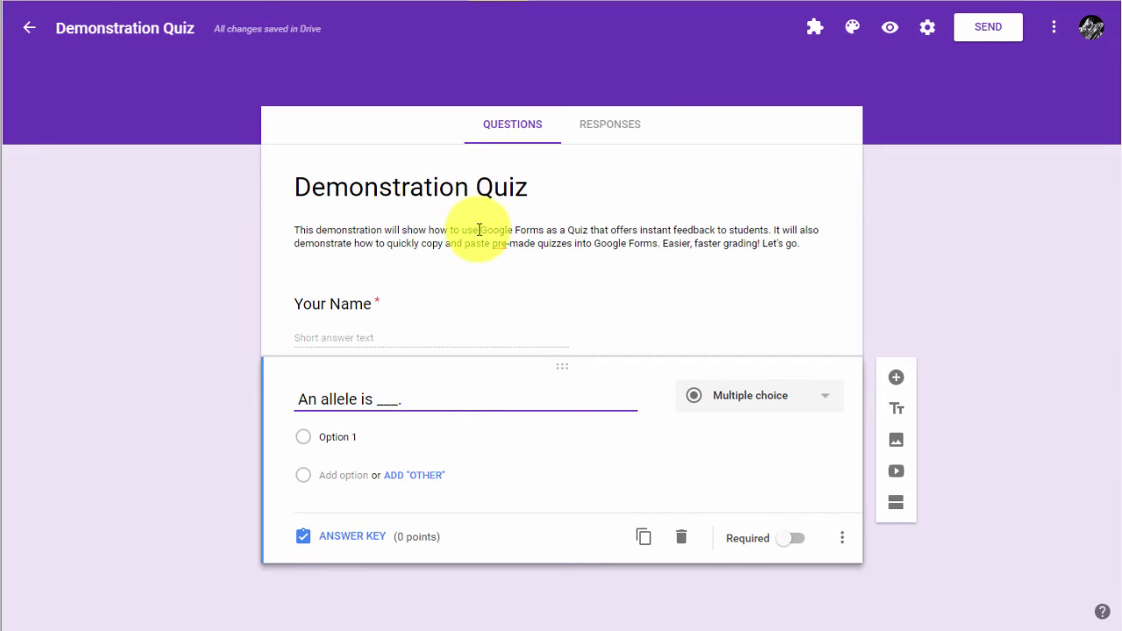
click(333, 436)
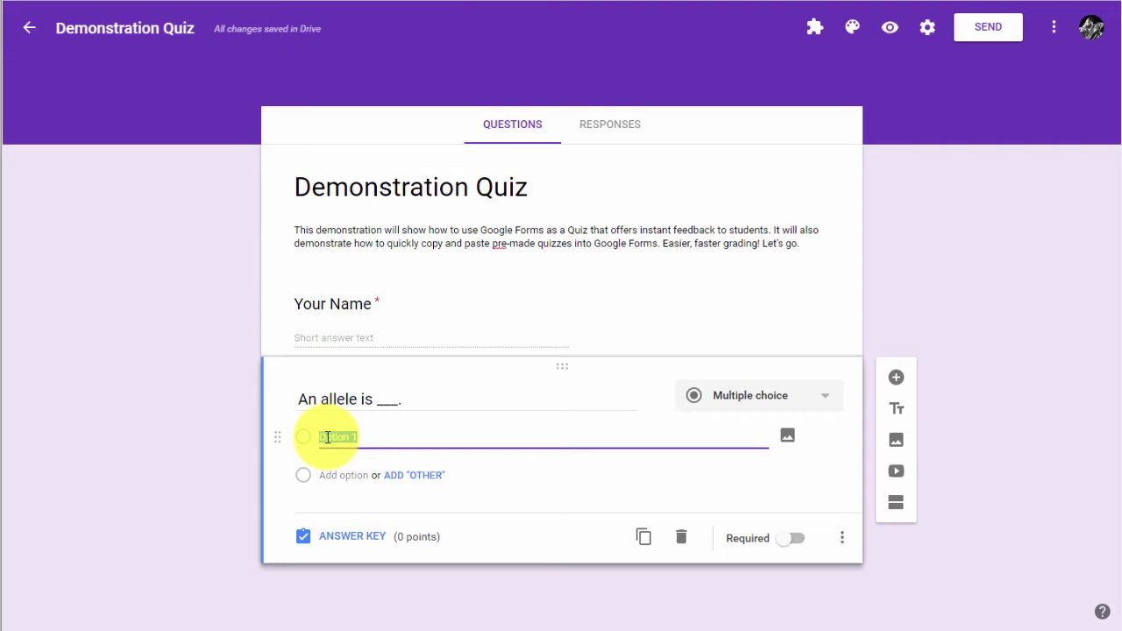
key(ctrl+v)
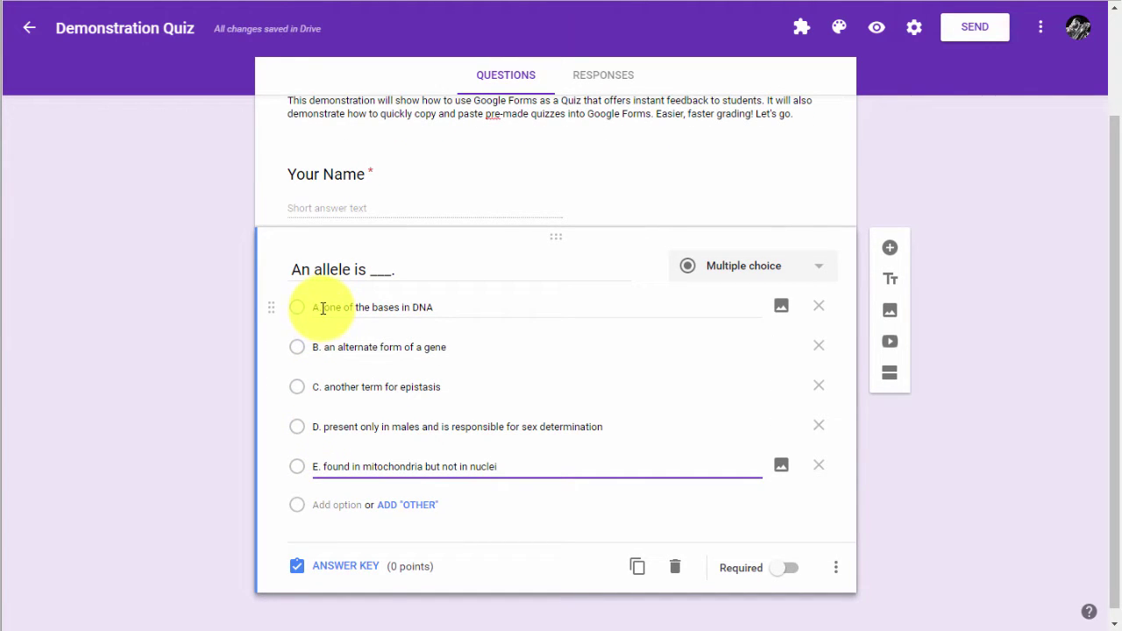
- Remove the "A." prefix from the first answer option, "one of the bases in DNA"
click(322, 308)
click(323, 306)
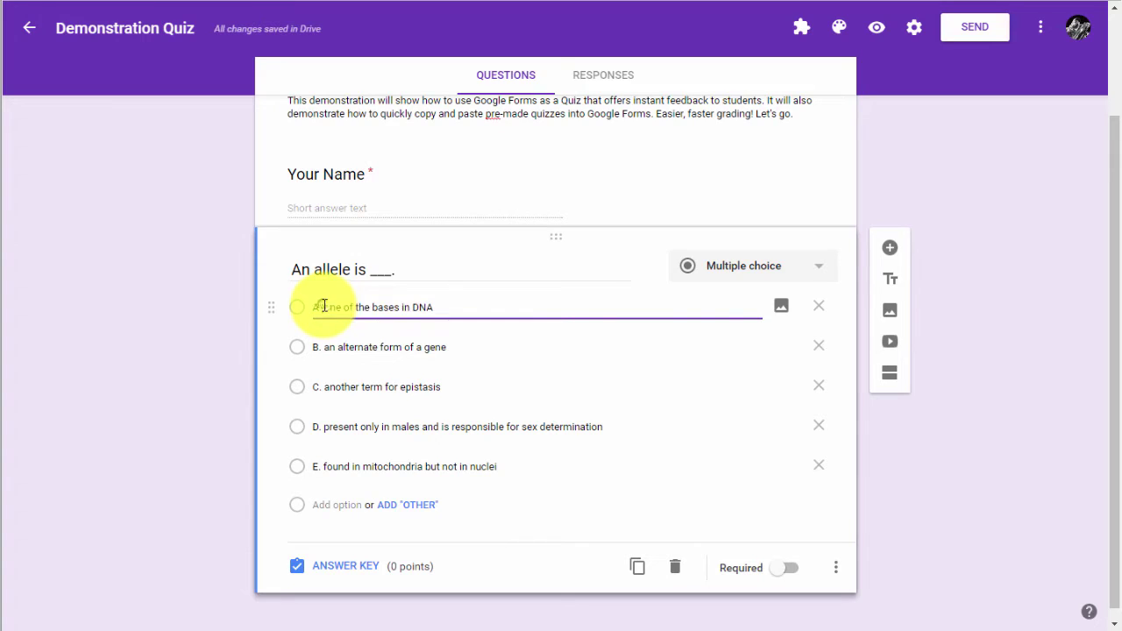
key(BackSpace)
key(BackSpace)
key(BackSpace)
- Strip the letter prefixes B. to E. from the remaining answer options of the allele question
key(Tab)
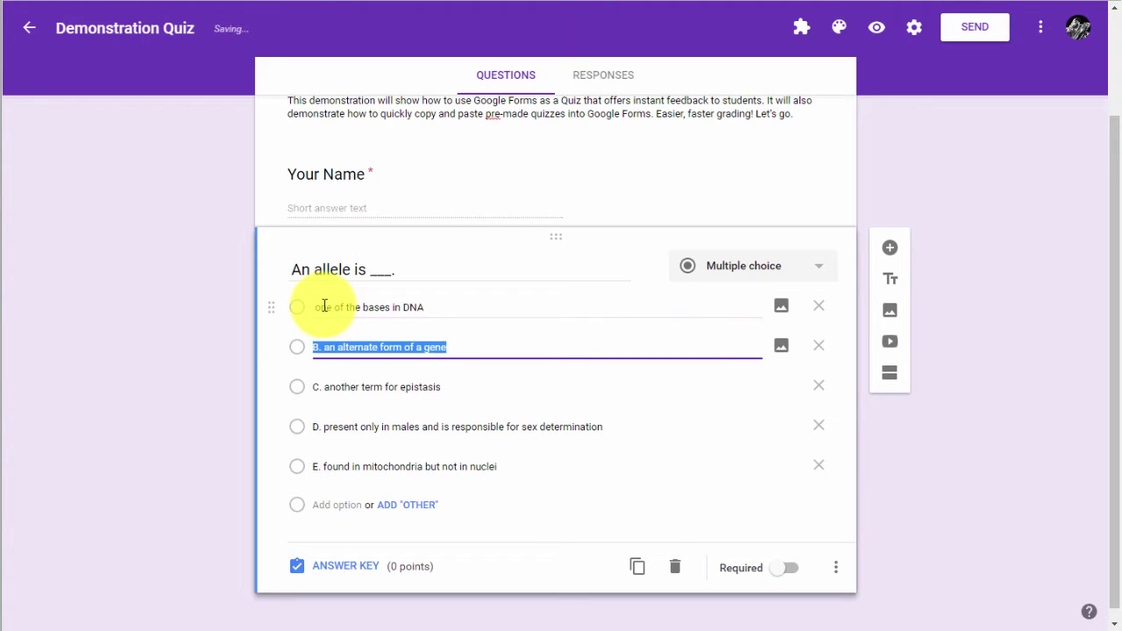
key(Right)
key(Left)
key(Left)
key(Left)
key(Left)
key(Left)
key(Left)
key(Left)
key(Left)
key(Left)
key(Left)
key(Left)
key(Left)
key(Left)
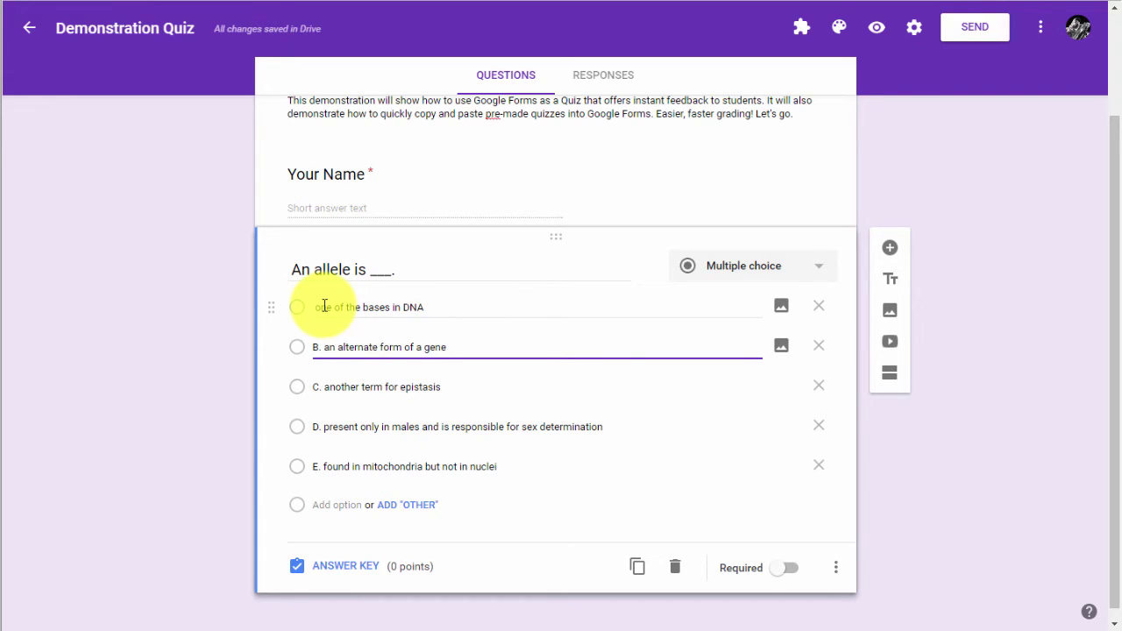
key(BackSpace)
key(BackSpace)
key(BackSpace)
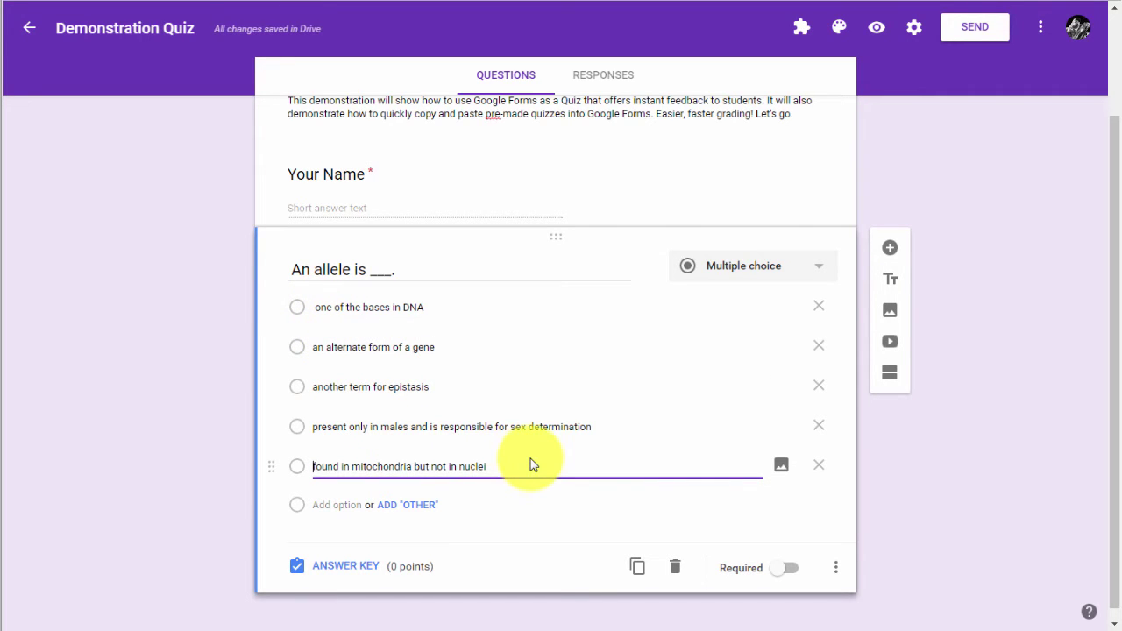
- Remove the leading space from the first answer option and toggle the allele question's Required setting
triple_click(301, 307)
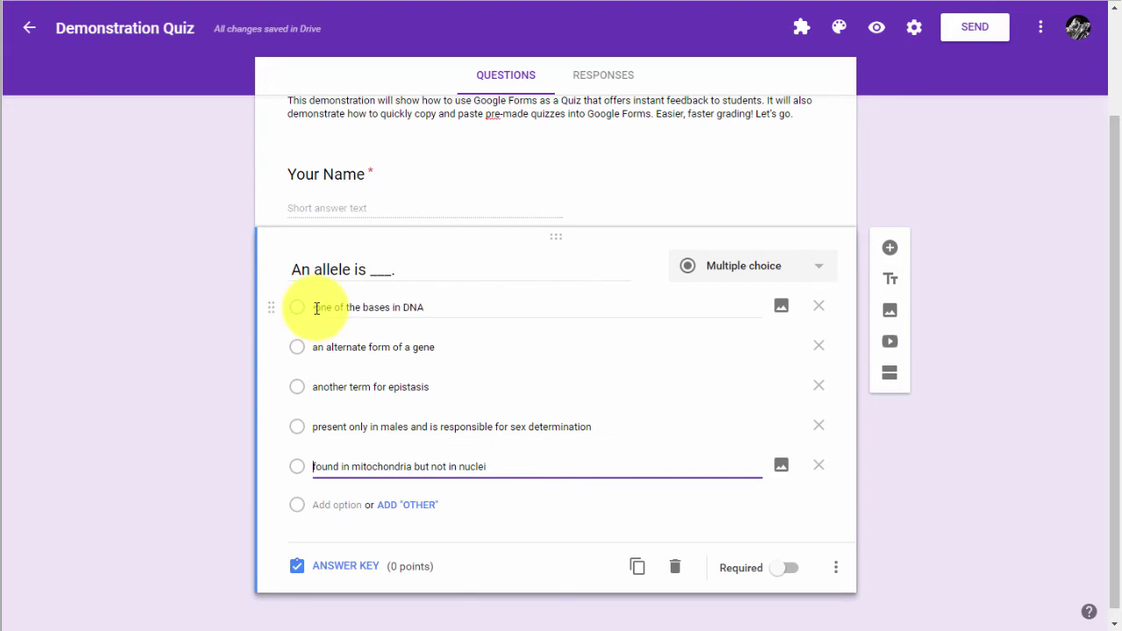
key(Home)
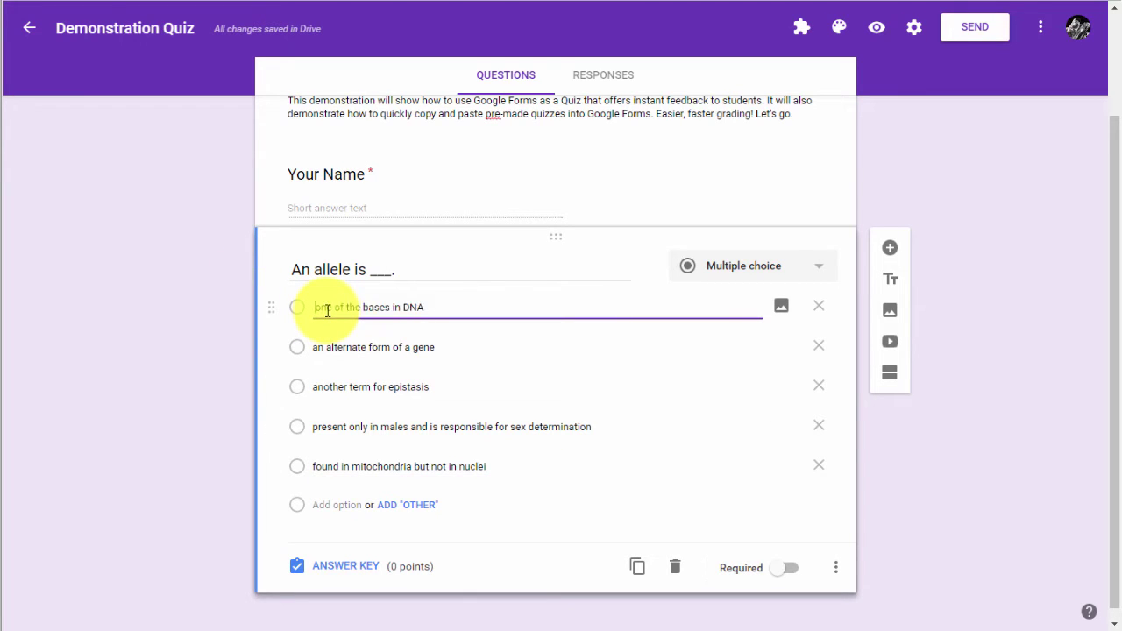
key(Delete)
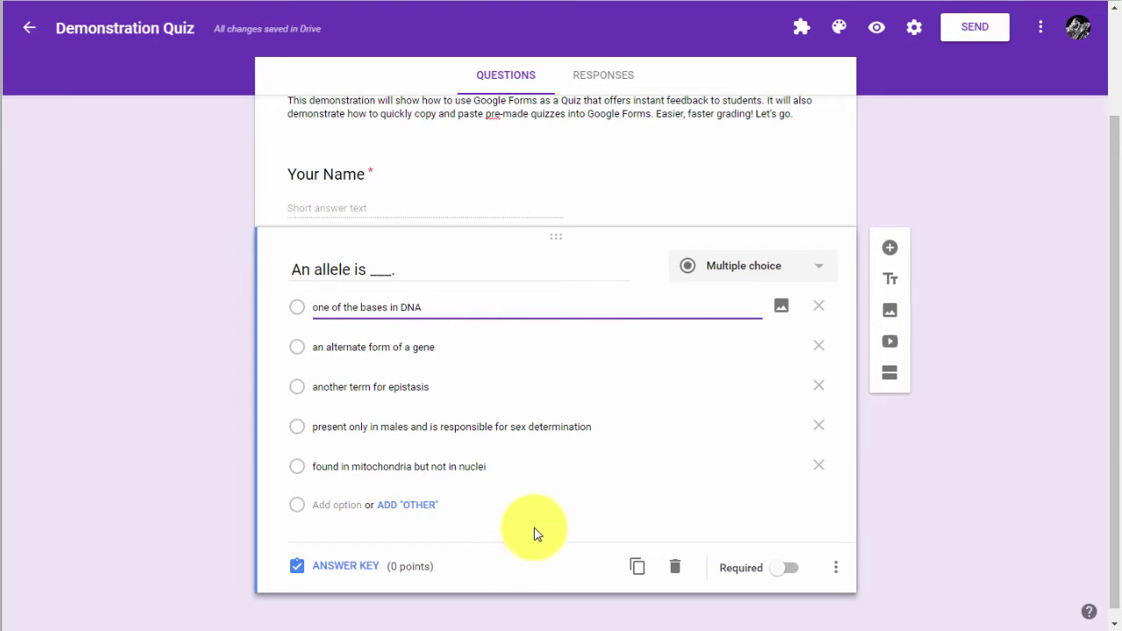
click(786, 569)
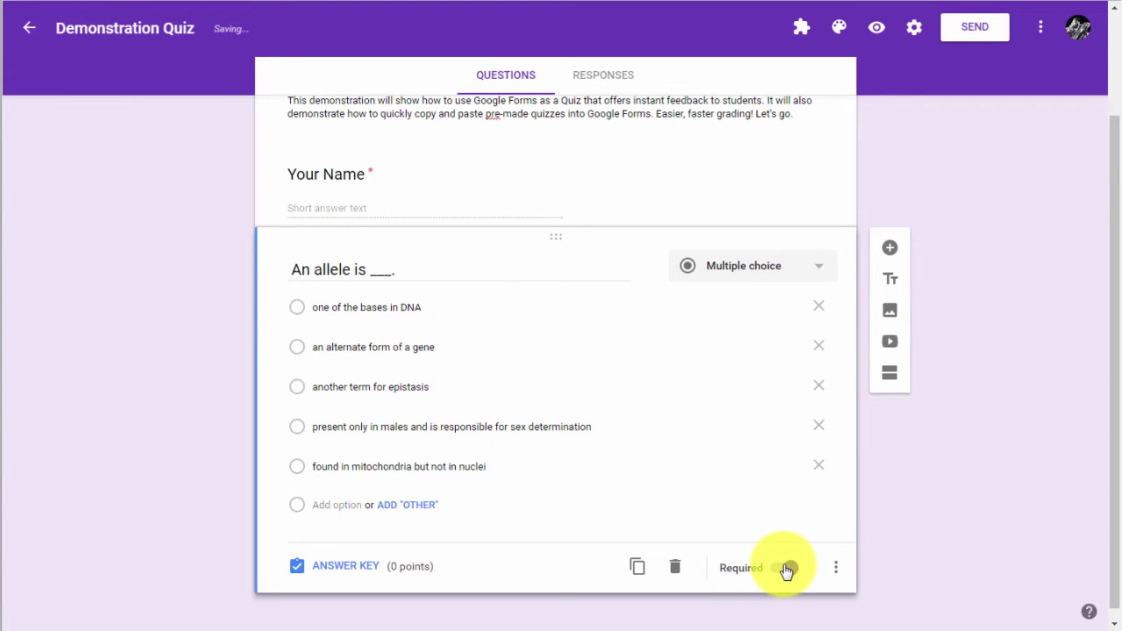
- Open the allele question's answer key and set its value to 1 point
click(339, 571)
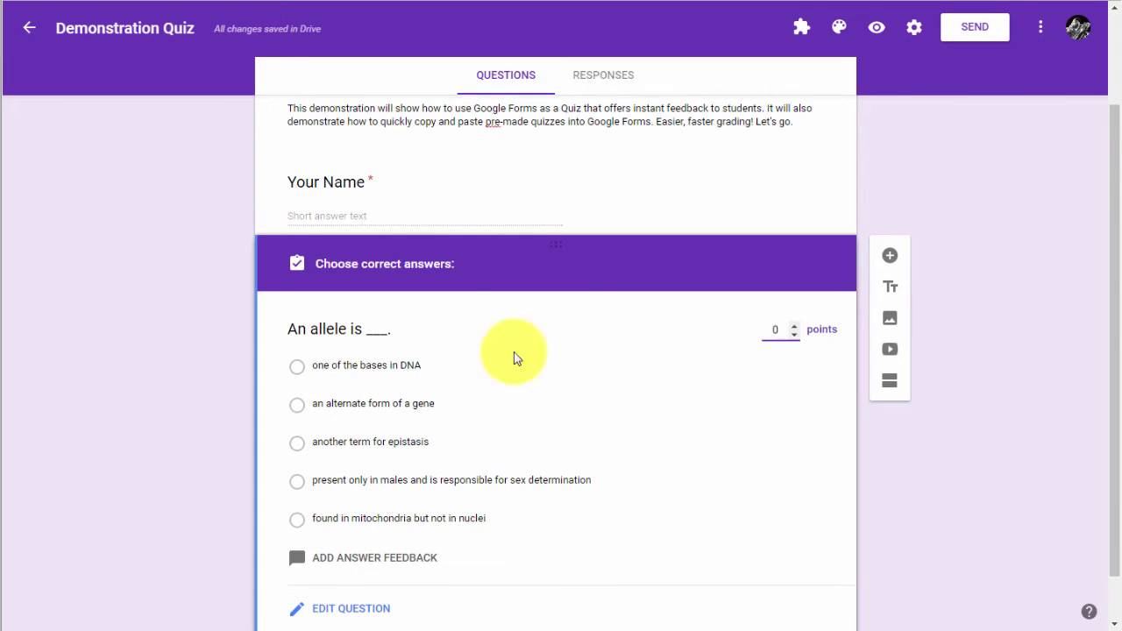
click(794, 273)
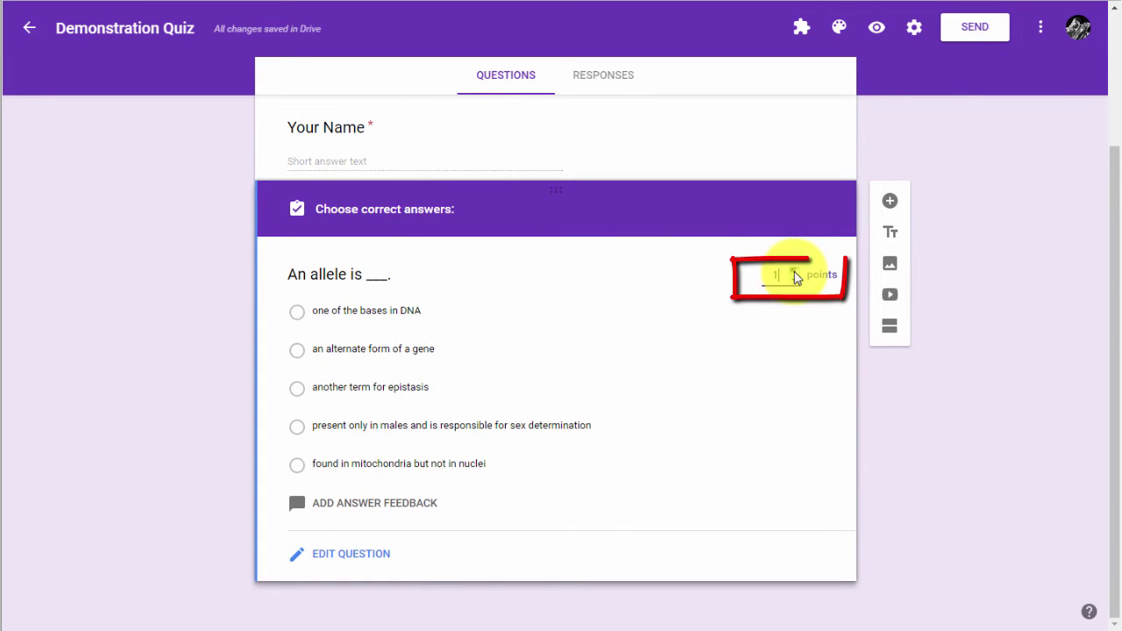
click(795, 273)
click(794, 272)
click(794, 272)
click(795, 273)
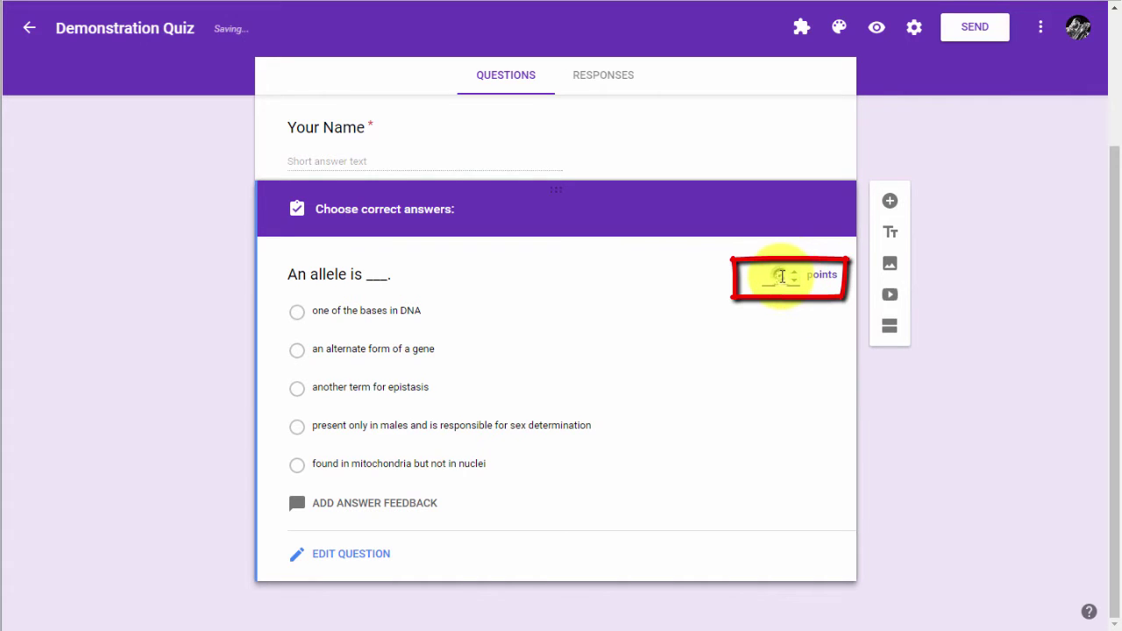
click(795, 280)
click(795, 280)
click(795, 279)
click(795, 279)
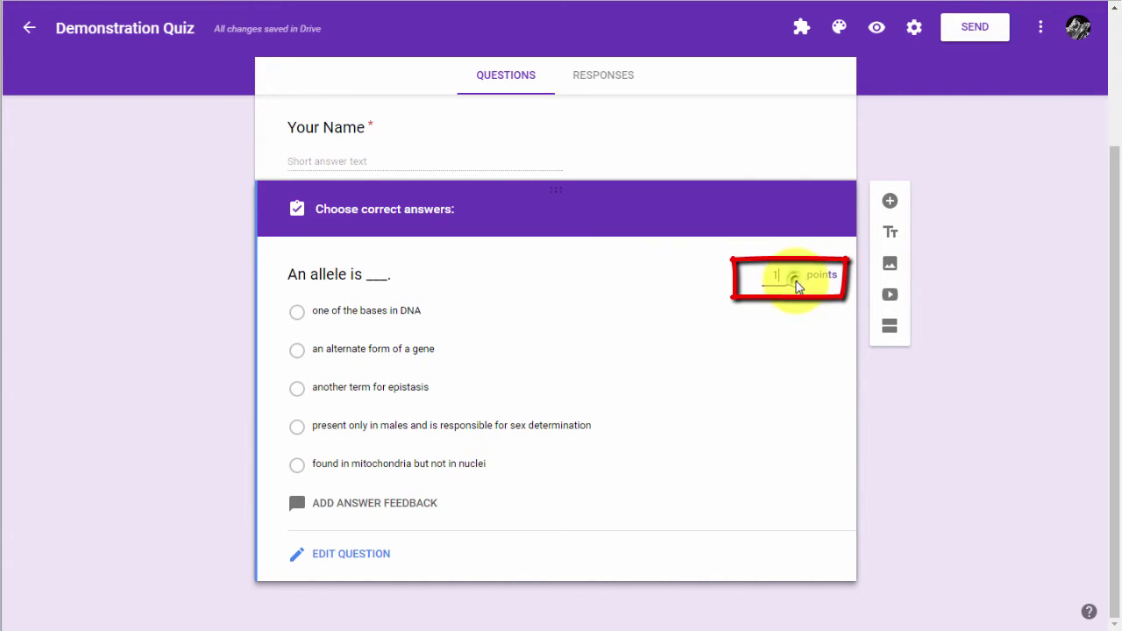
- Save feedback "Check your notes regarding mutations" for incorrect answers and "Yes, alleles occur during a mutation at the same location of a gene." for correct answers
click(351, 506)
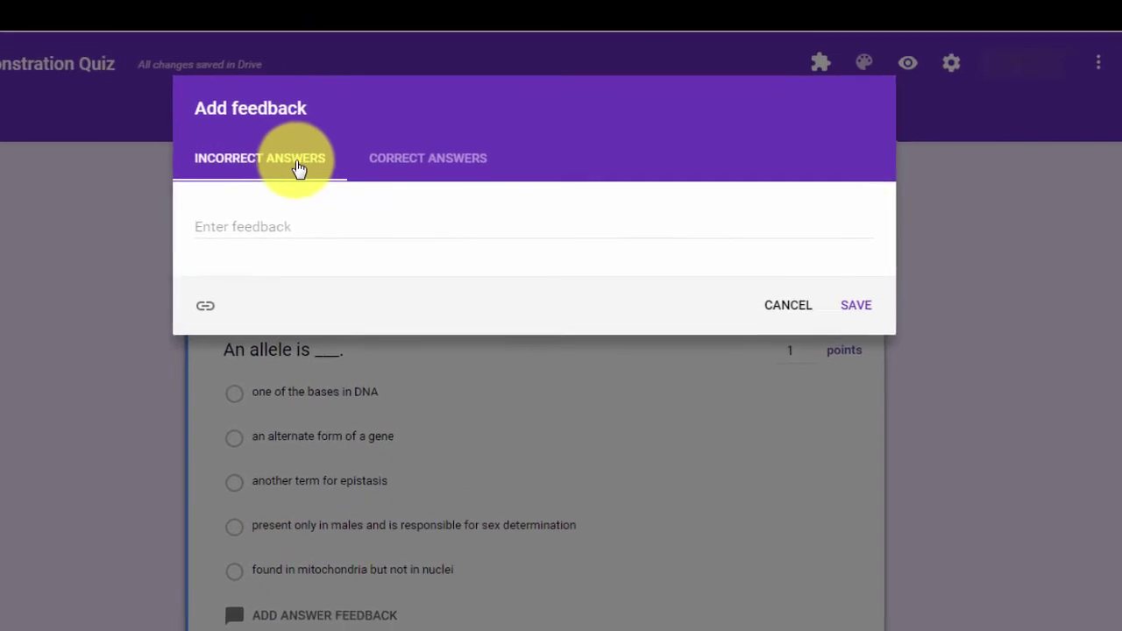
click(271, 225)
text(Look or)
key(BackSpace)
key(BackSpace)
key(BackSpace)
key(BackSpace)
key(BackSpace)
key(BackSpace)
key(BackSpace)
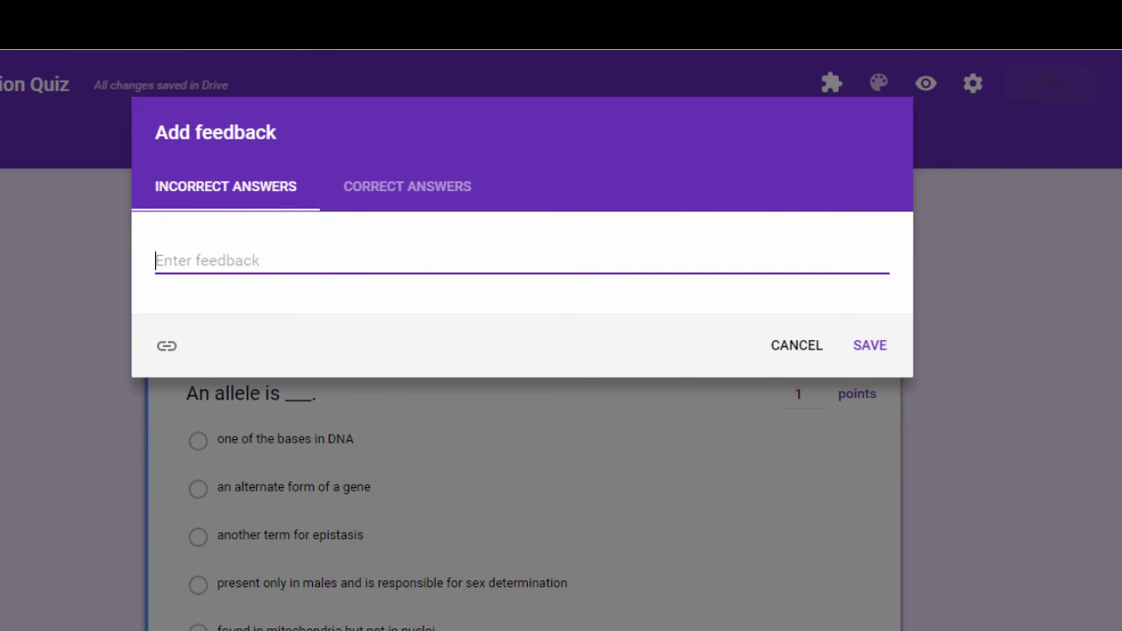
text(Check your notes regarding mutations)
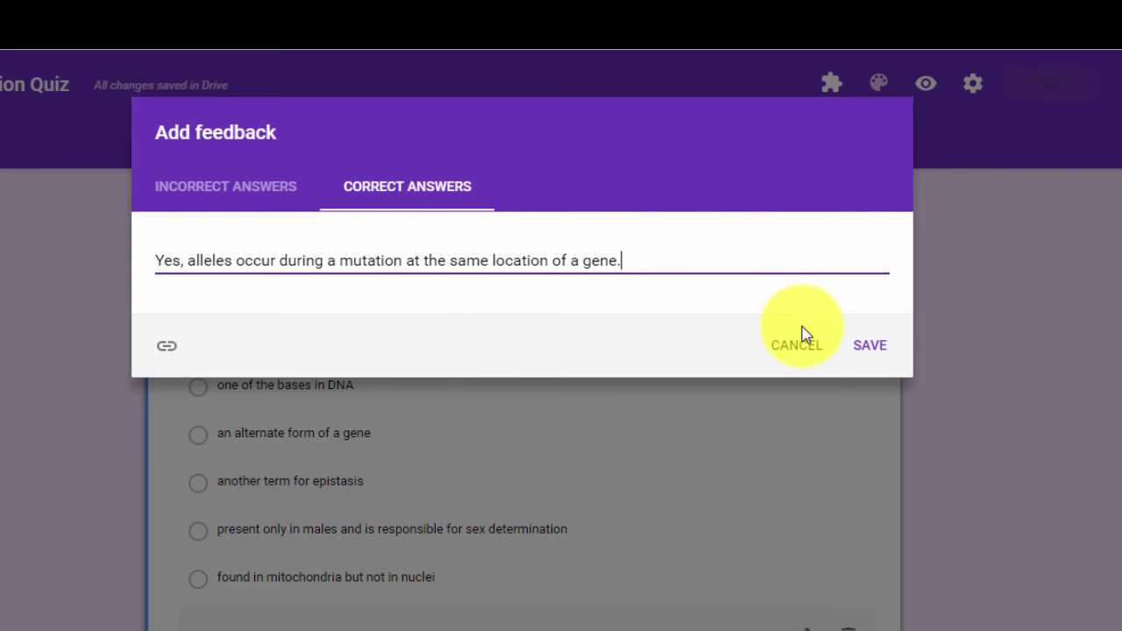
click(865, 346)
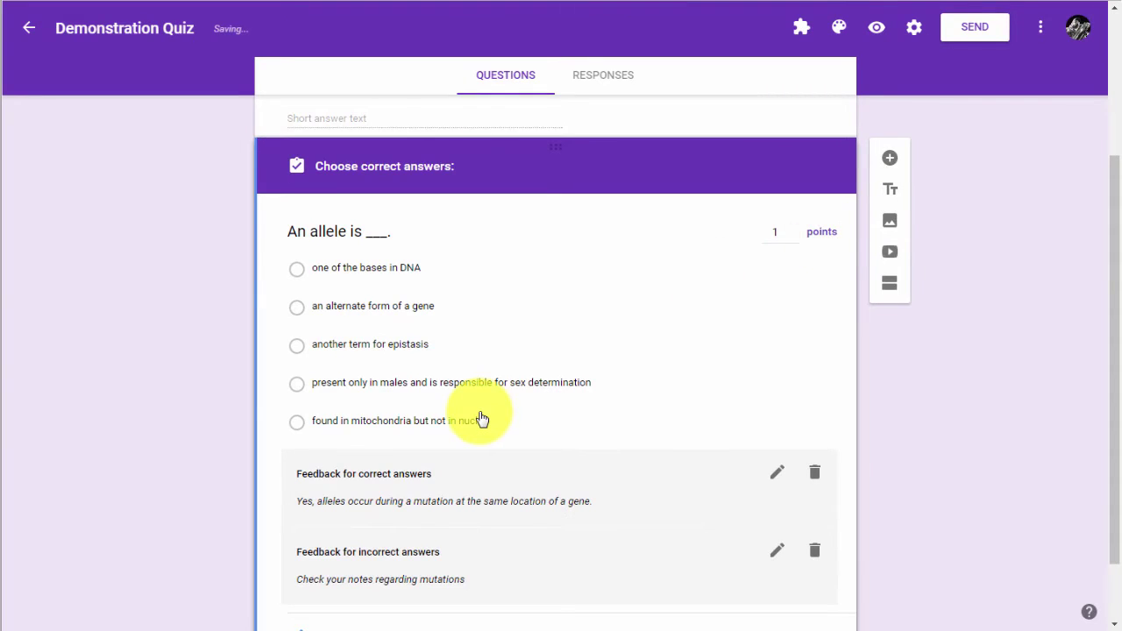
- Add a new question directly after the allele question
scroll(481, 418, down, 1)
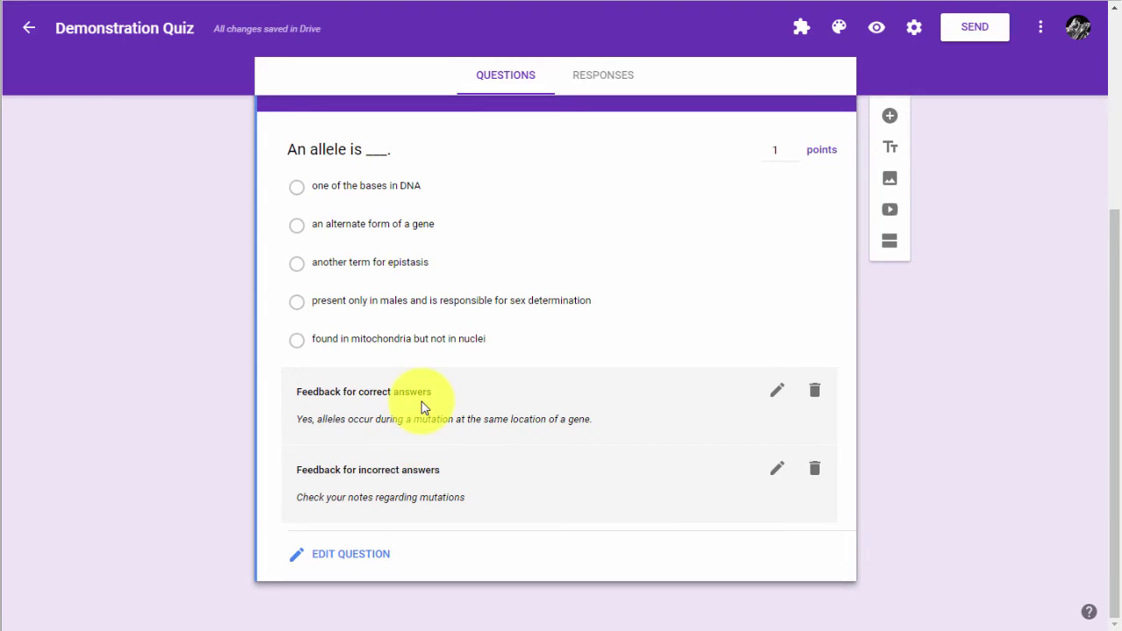
scroll(424, 406, up, 4)
scroll(421, 406, down, 3)
scroll(424, 406, down, 2)
scroll(423, 407, up, 1)
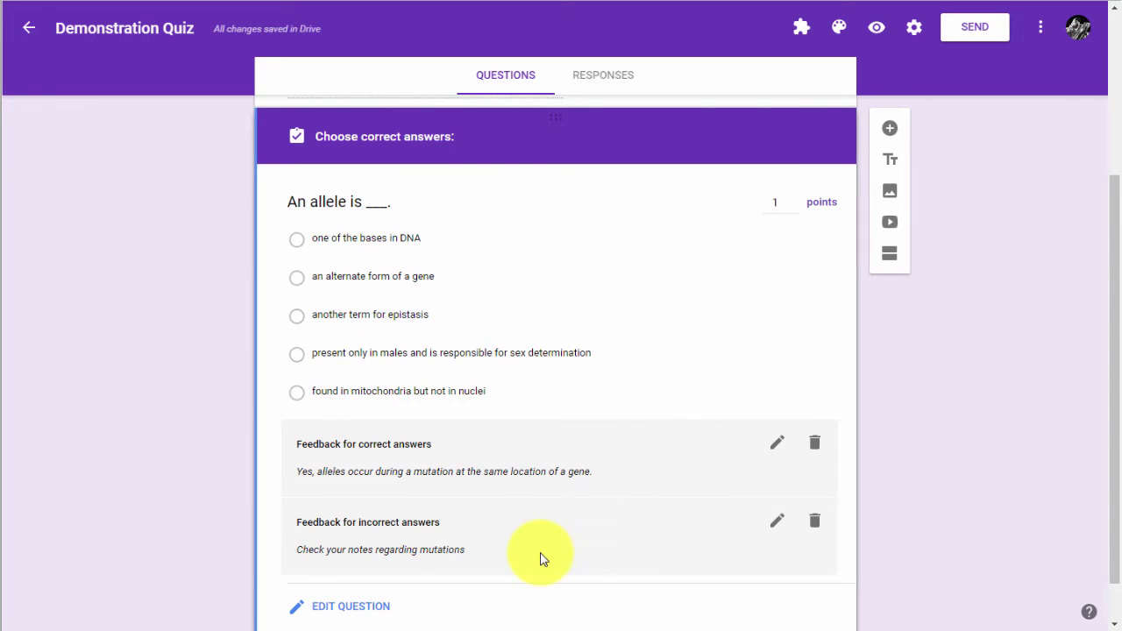
scroll(541, 559, down, 1)
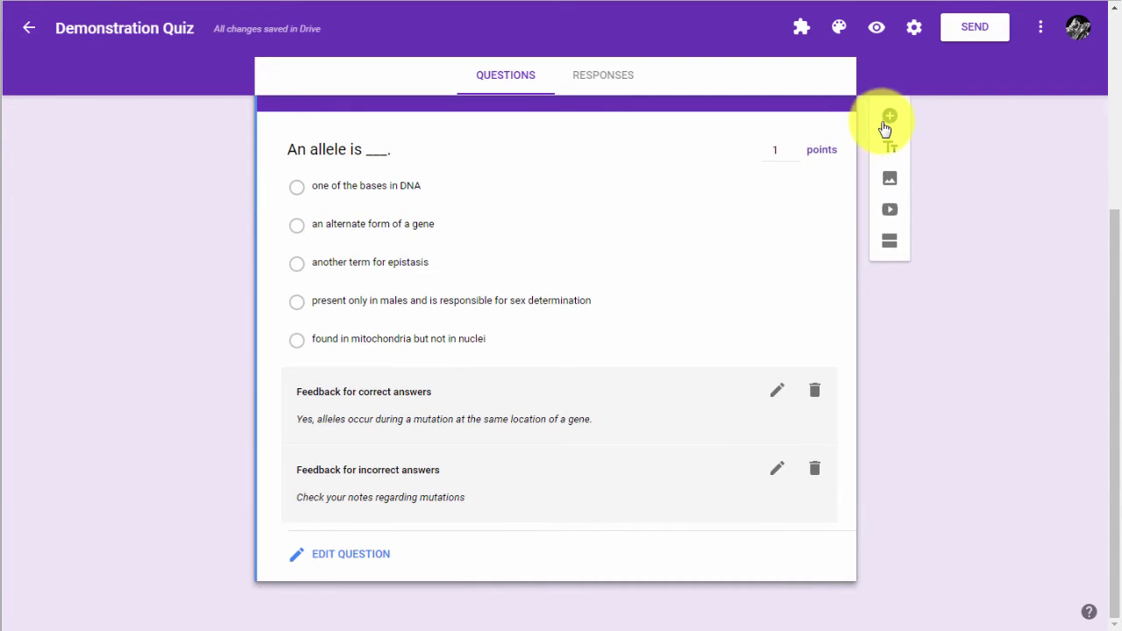
click(890, 119)
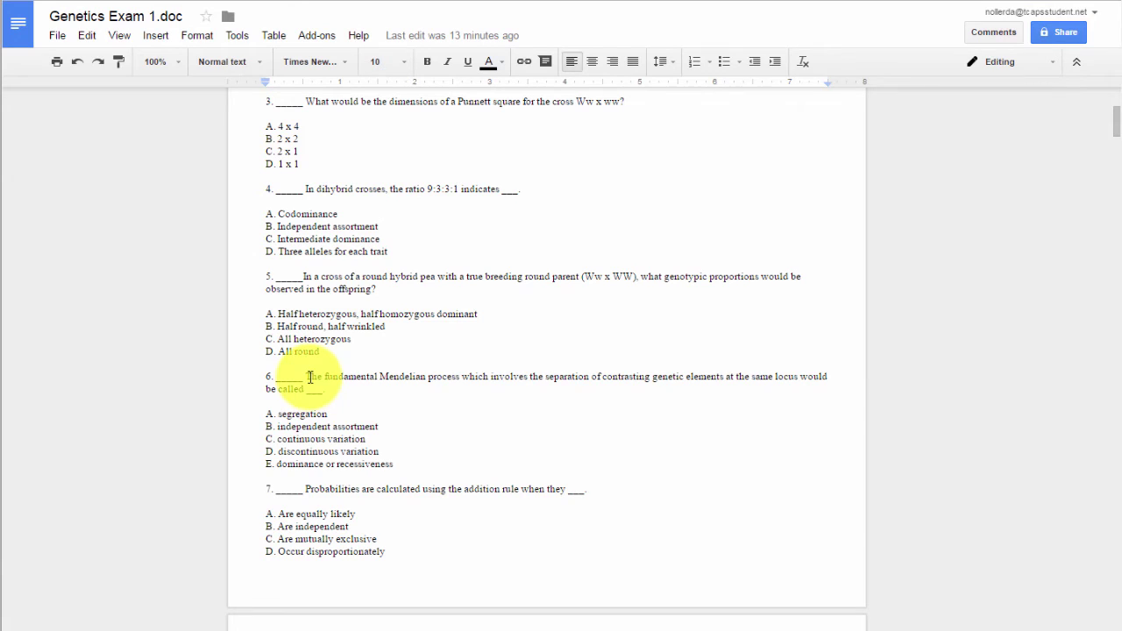
- Copy the text and answer choices A to E of question 6 from Genetics Exam 1.doc and paste them into the new quiz question
drag(277, 414, 393, 464)
key(ctrl+c)
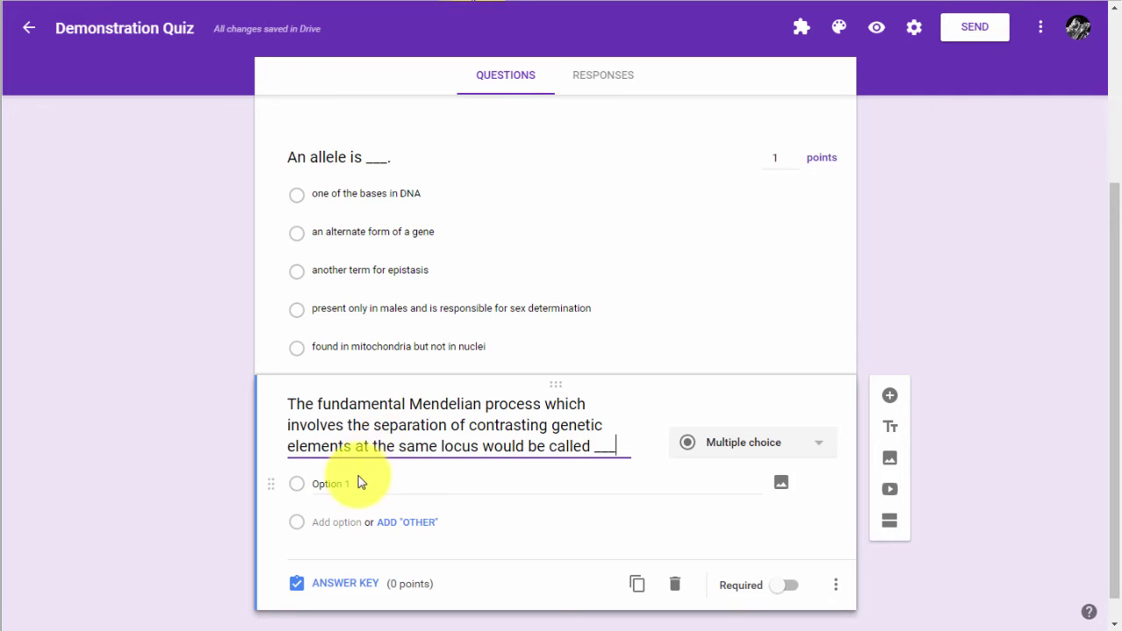
click(360, 482)
key(ctrl+v)
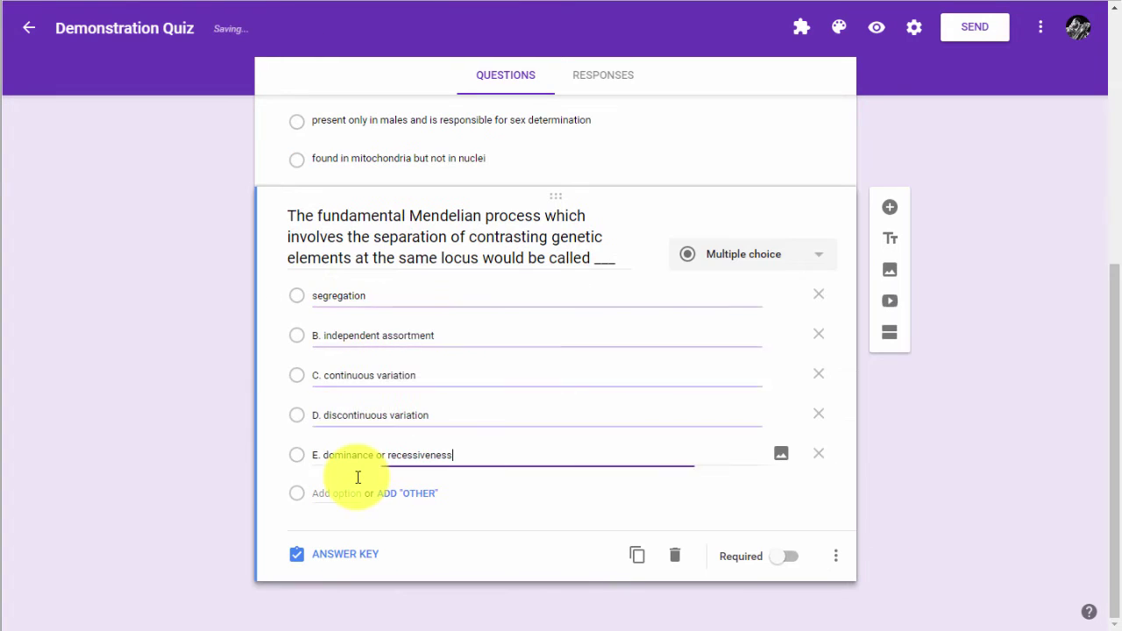
- Remove the "B." and "C." prefixes from the options "independent assortment" and "continuous variation"
key(Up)
key(Up)
key(Up)
key(Up)
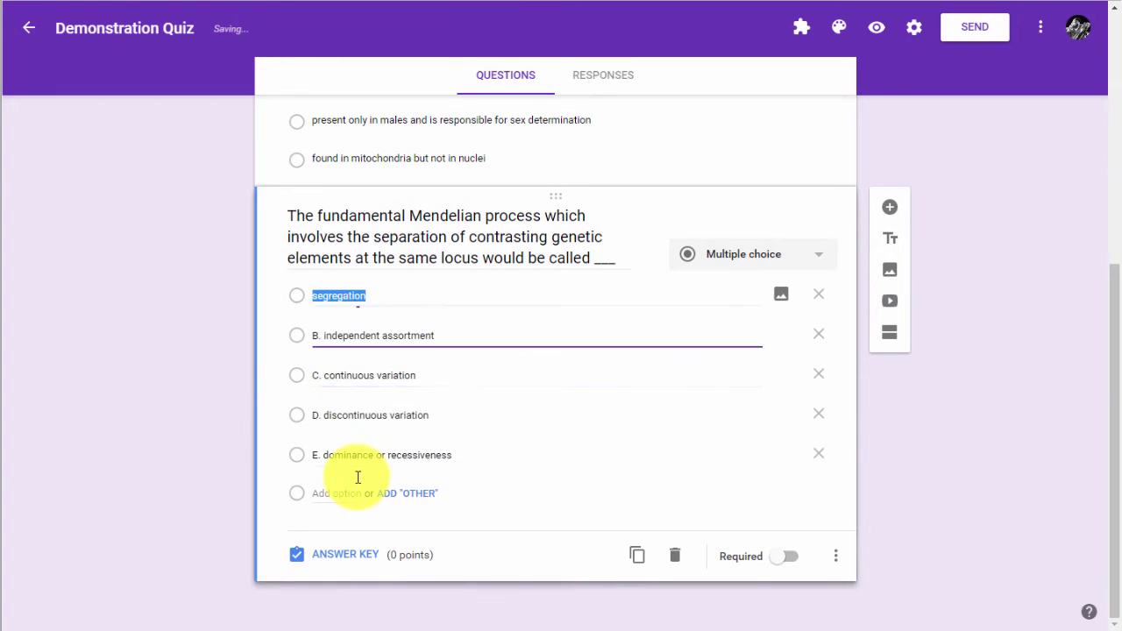
key(Down)
key(Left)
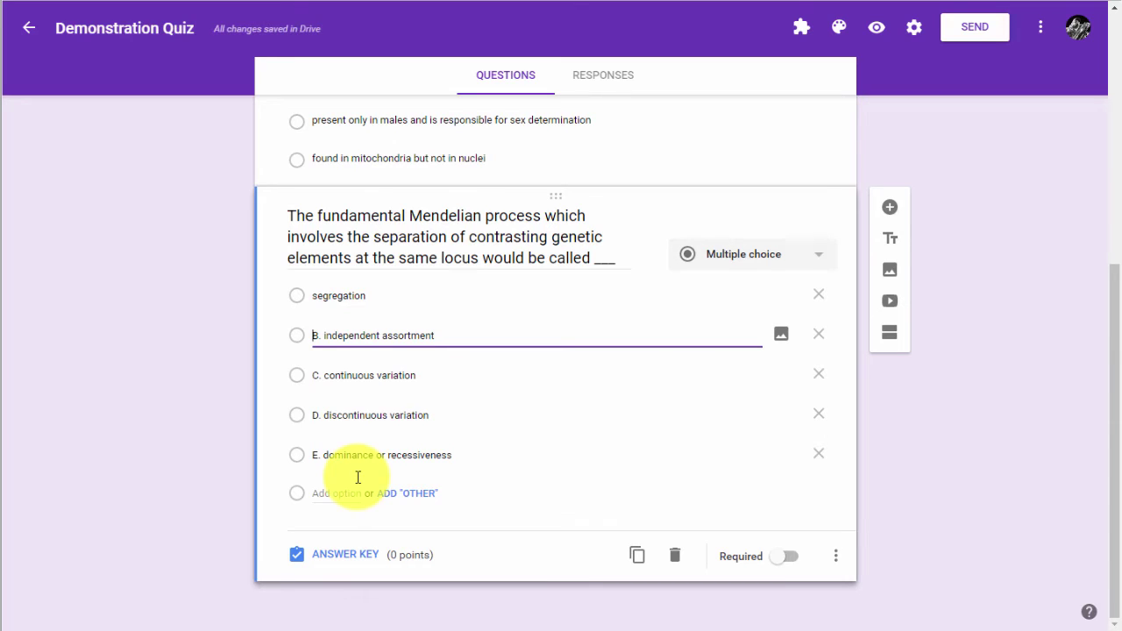
key(shift+Right)
key(shift+Right)
key(Delete)
key(Down)
key(Left)
key(shift+Right)
key(shift+Right)
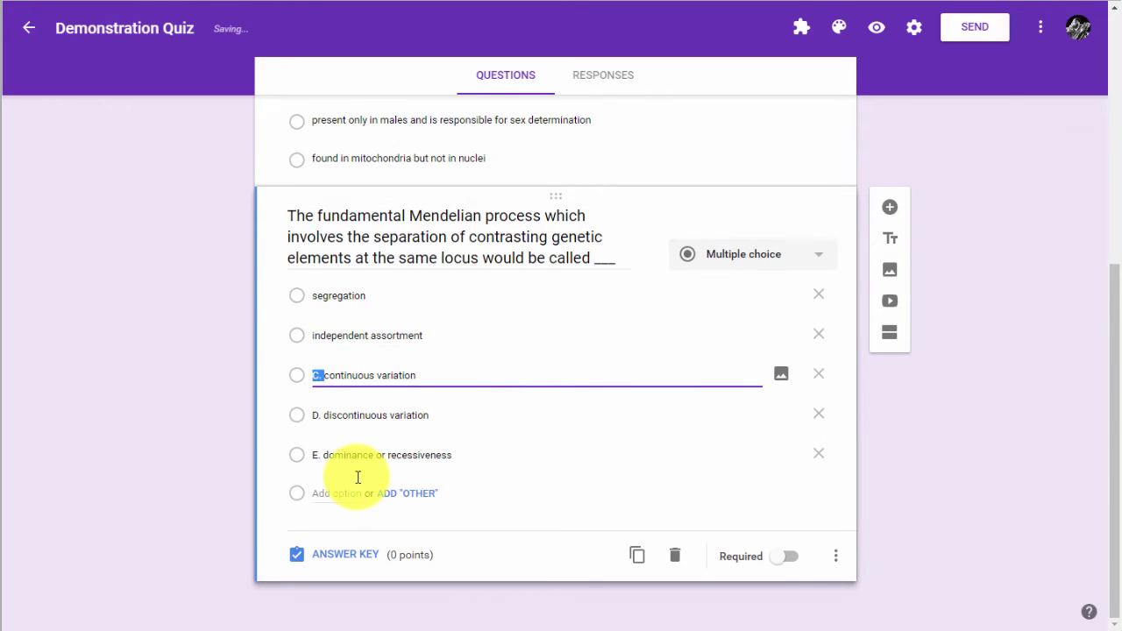
key(Delete)
- Remove the "D." and "E." prefixes from the options "discontinuous variation" and "dominance or recessiveness"
key(Down)
key(Left)
key(shift+Right)
key(shift+Right)
key(Delete)
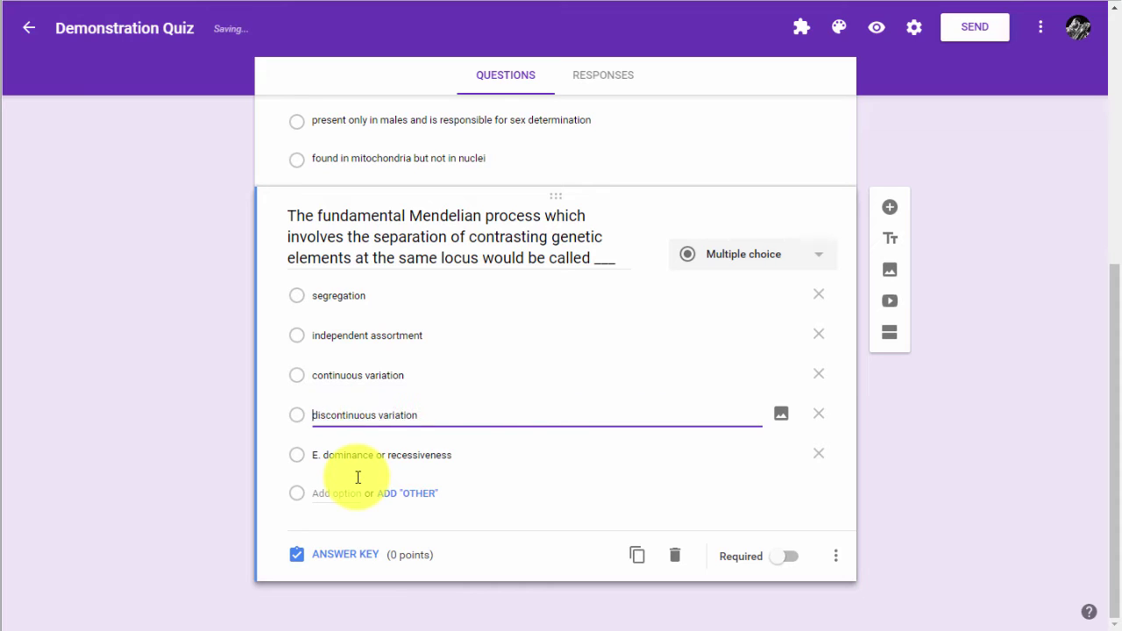
key(Down)
key(Left)
key(shift+Right)
key(shift+Right)
key(shift+Right)
key(Delete)
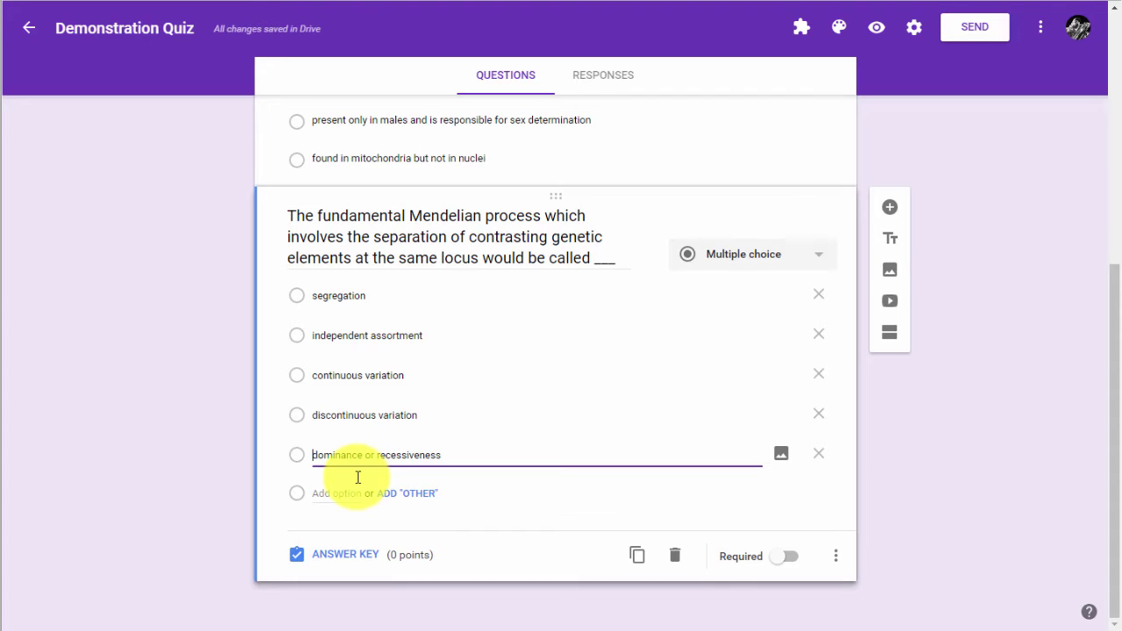
- In the Mendelian process question's answer key, set the value to 1 point and mark "continuous variation" as the correct answer
click(348, 554)
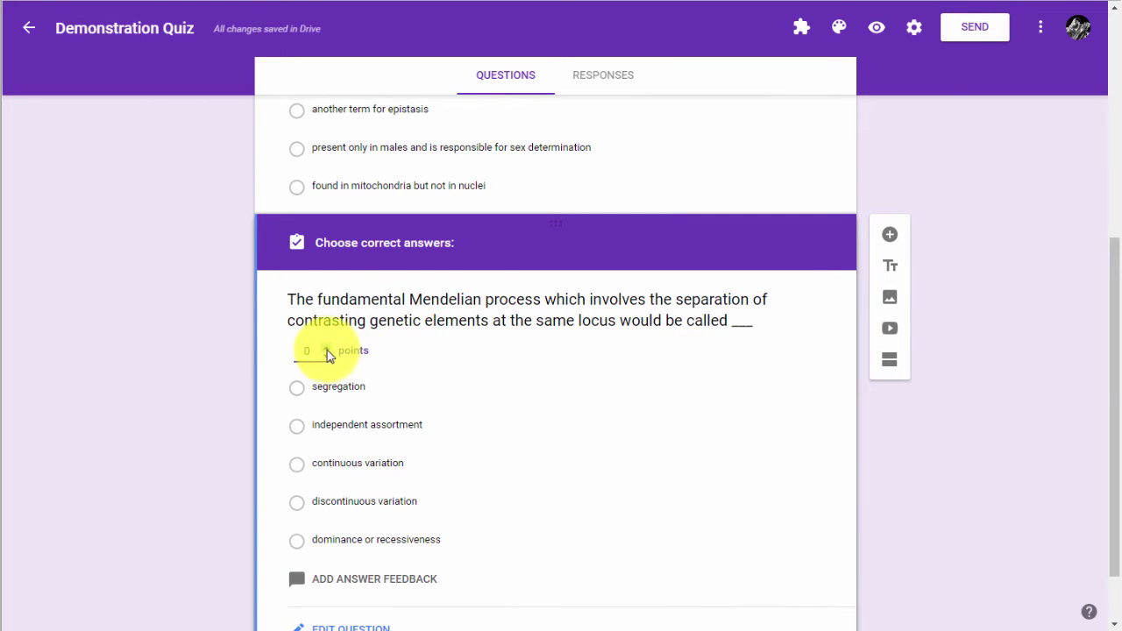
click(325, 347)
scroll(546, 383, up, 3)
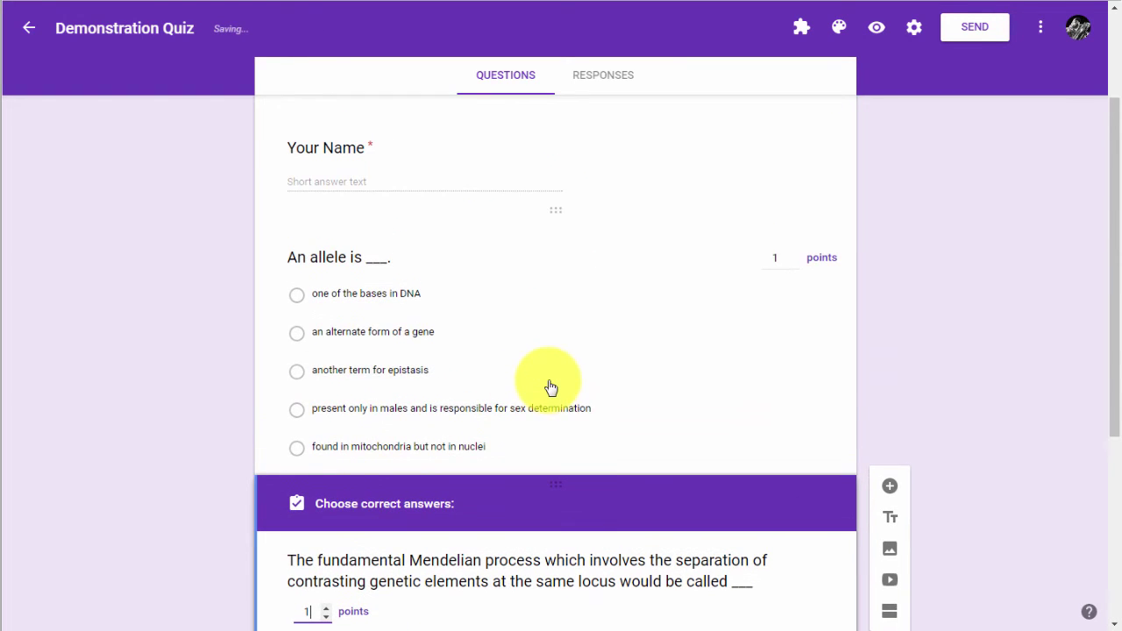
scroll(541, 441, down, 3)
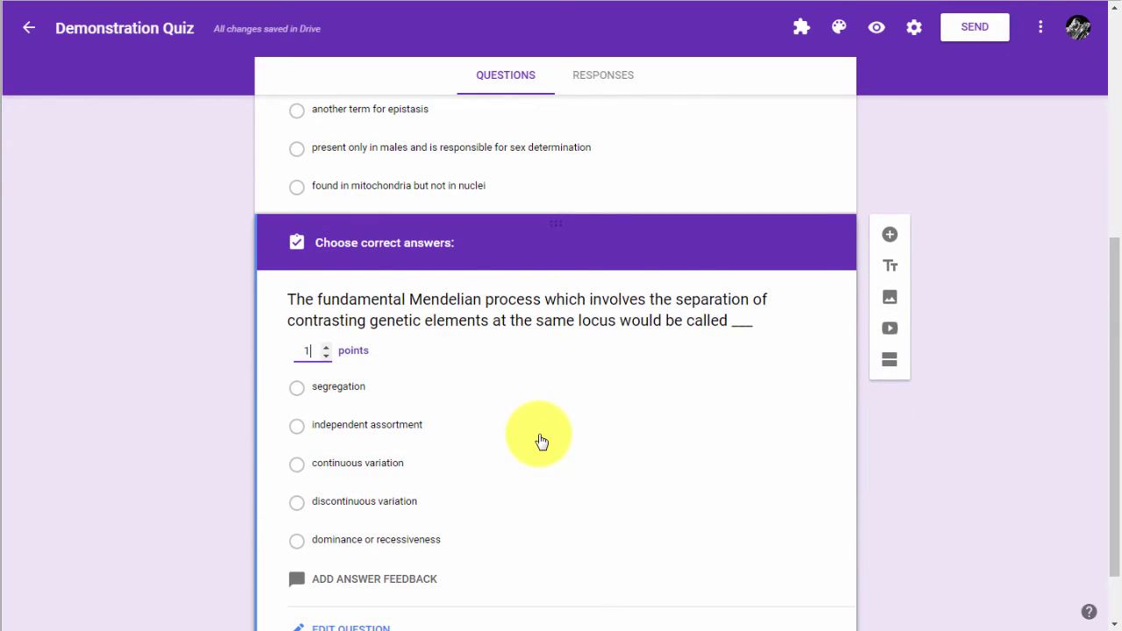
click(296, 466)
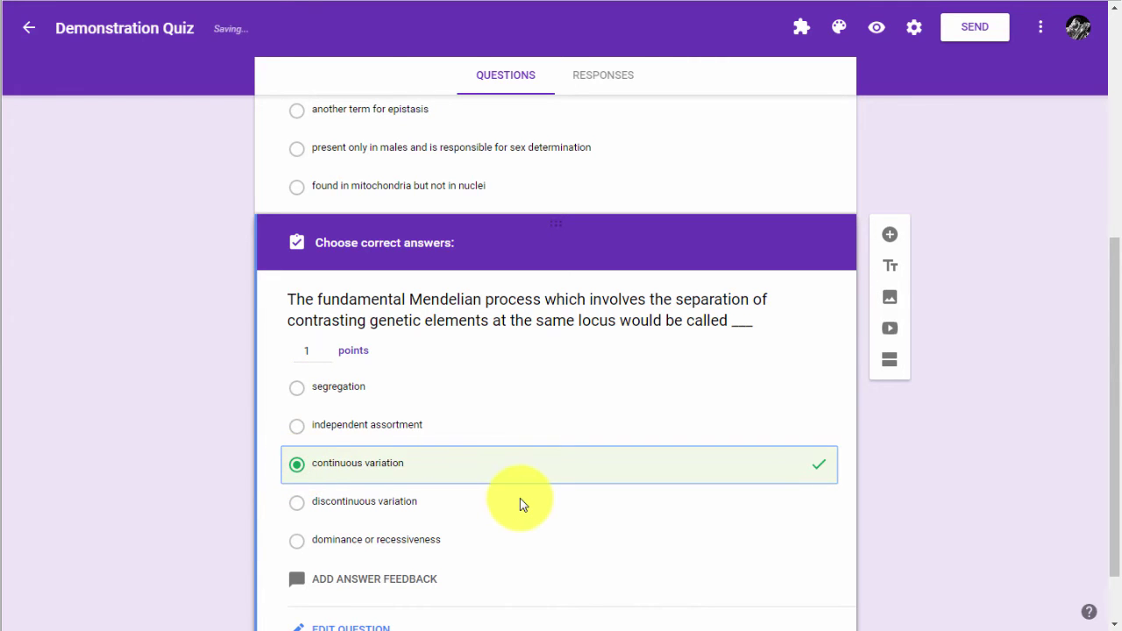
- Mark "an alternate form of a gene" as the correct answer to the allele question
scroll(520, 497, up, 2)
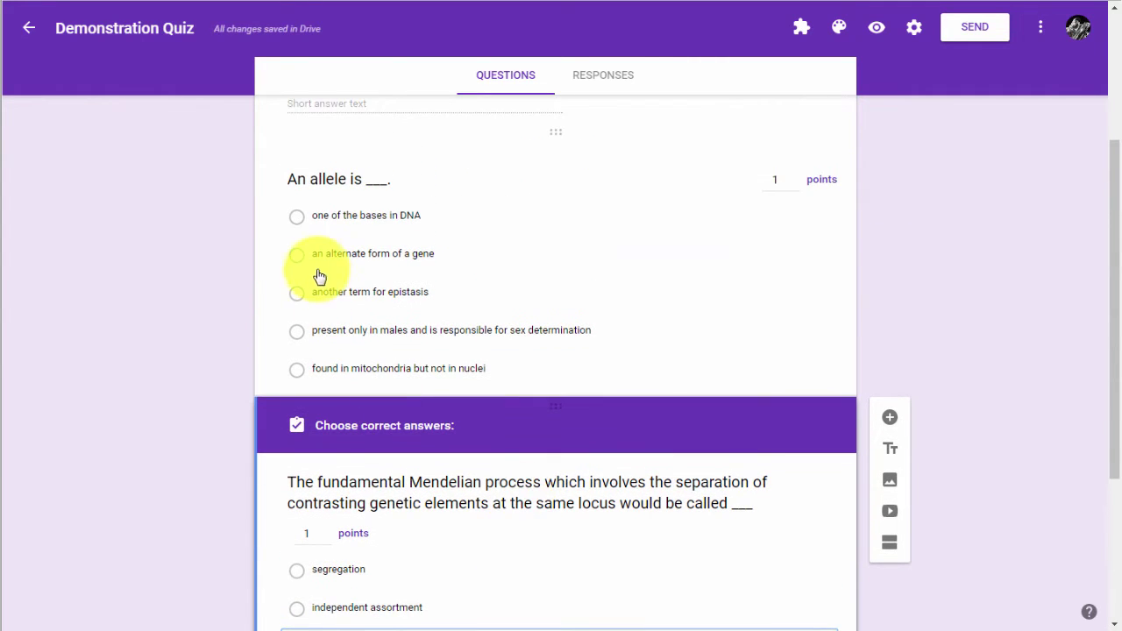
click(296, 254)
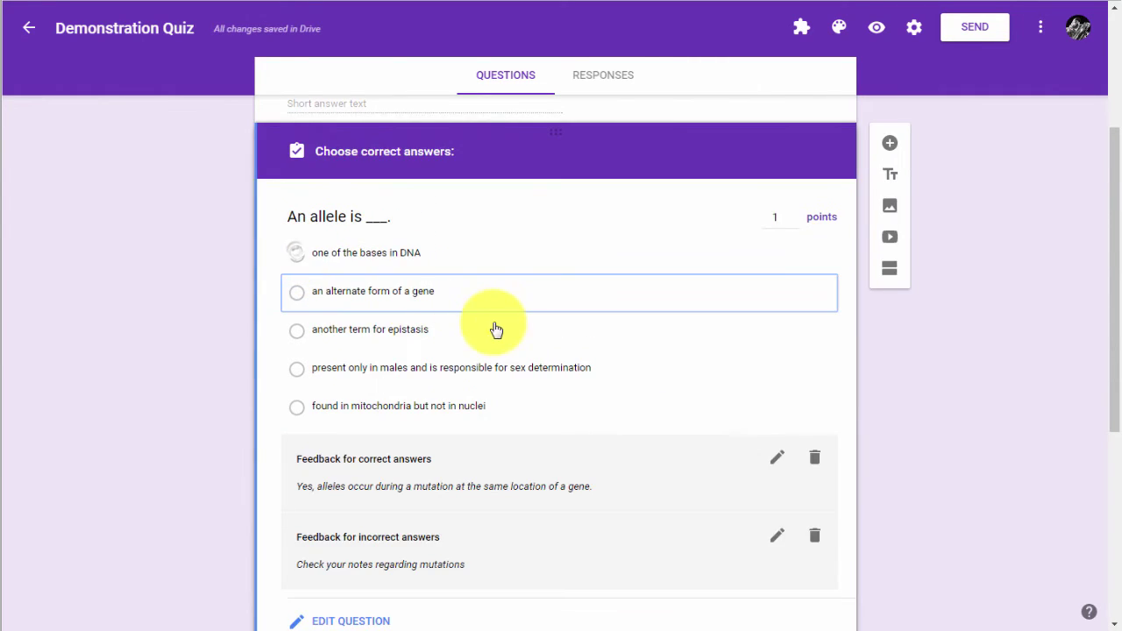
click(293, 299)
scroll(563, 396, up, 3)
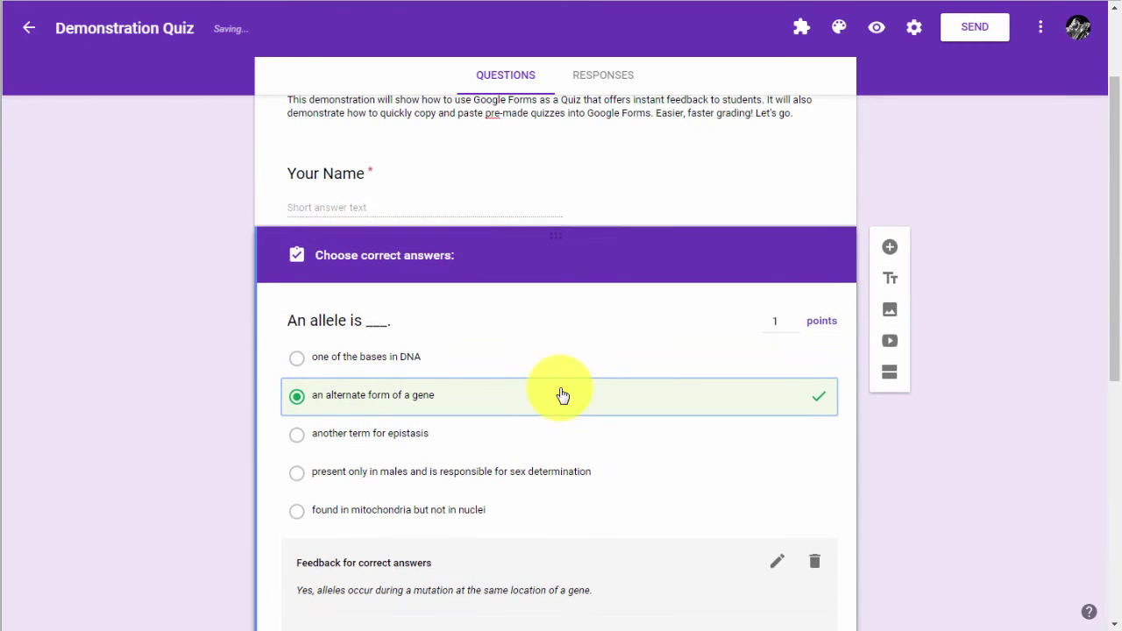
scroll(563, 396, down, 3)
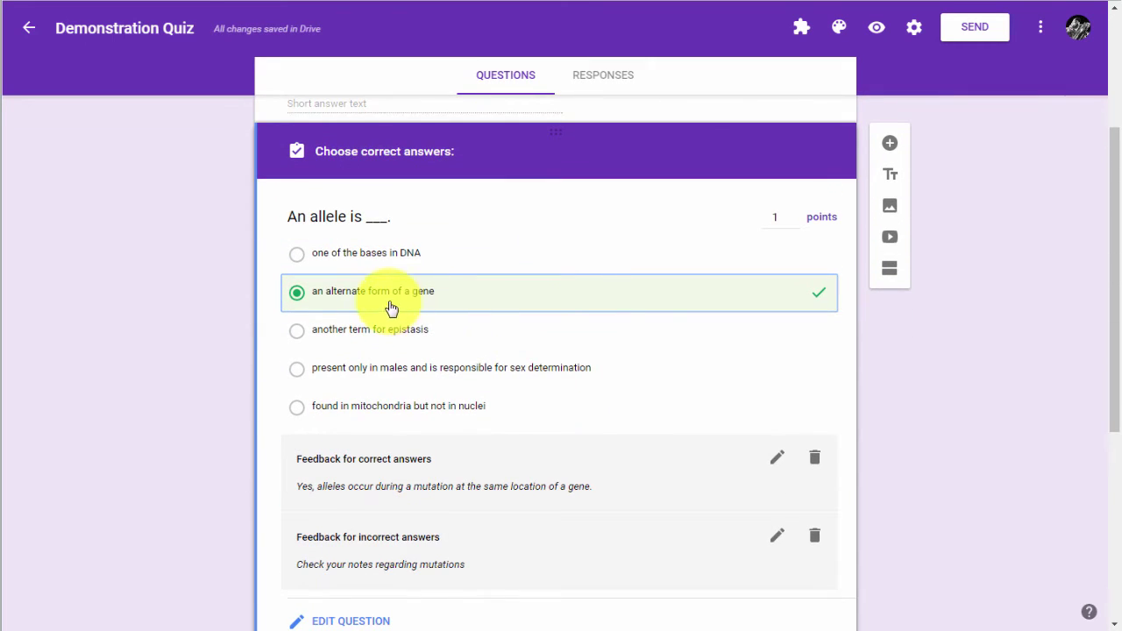
- Open the answer key of the question about the fundamental Mendelian process
scroll(601, 311, down, 3)
scroll(601, 310, down, 2)
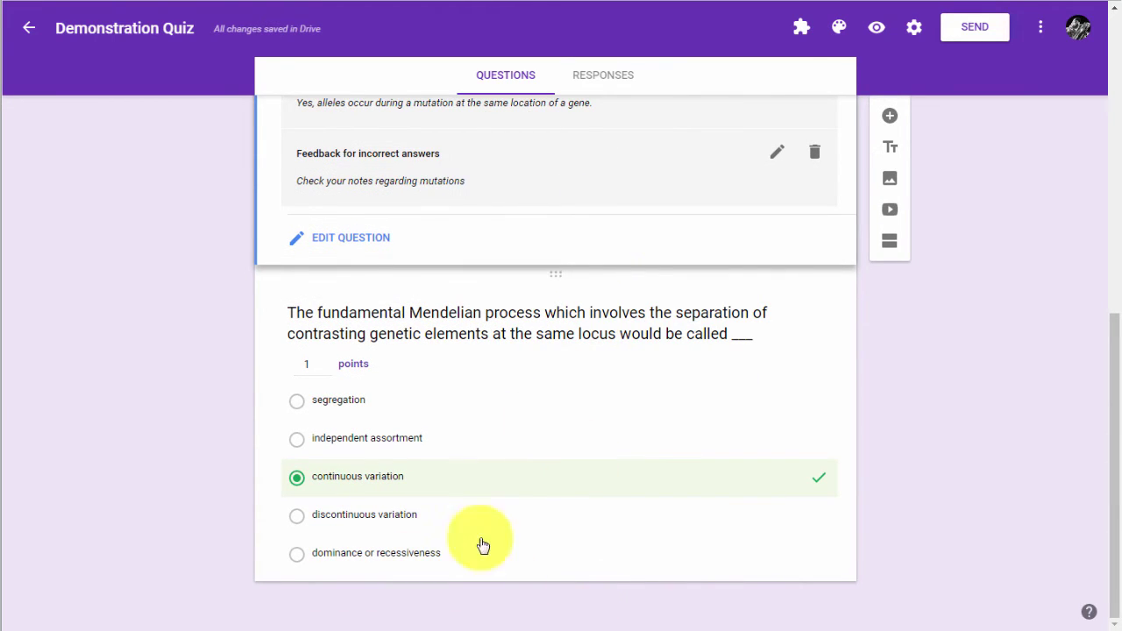
click(699, 547)
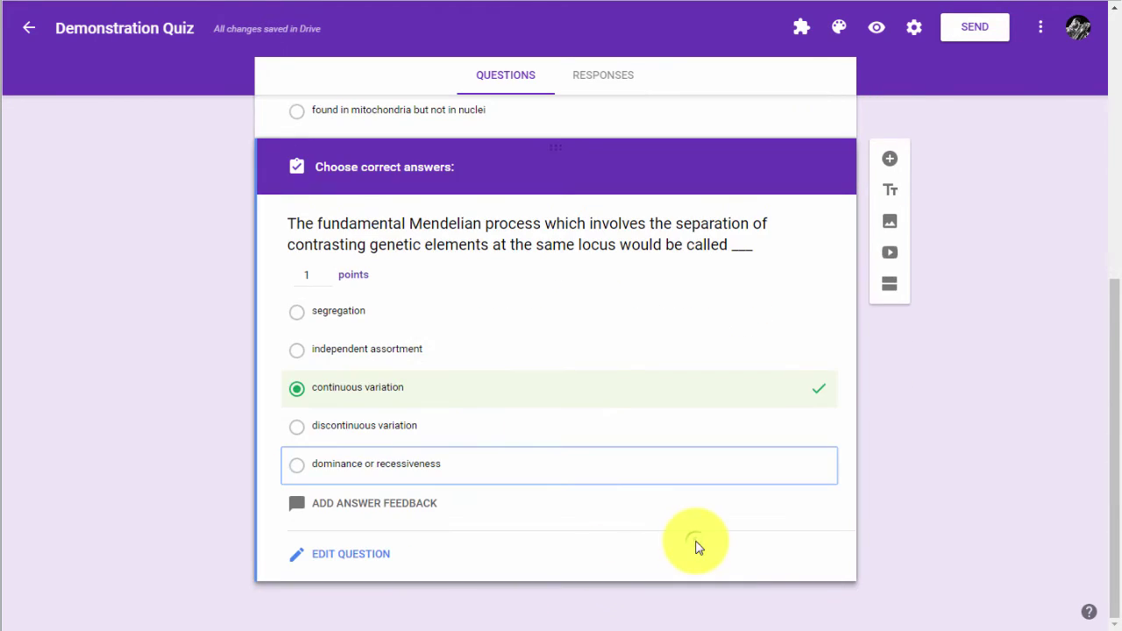
click(387, 509)
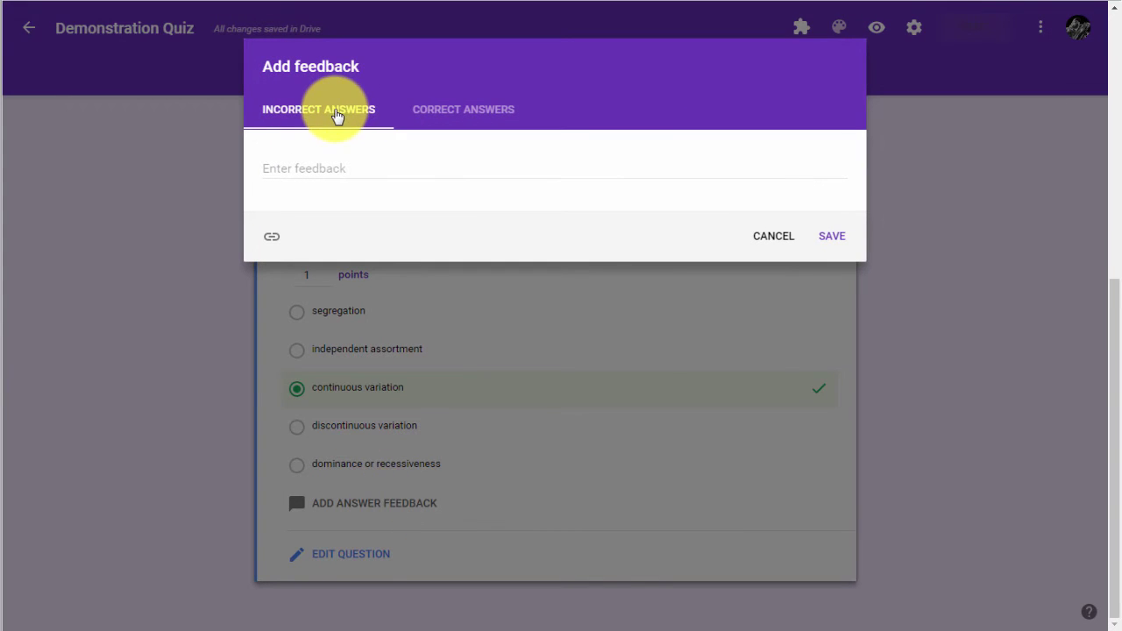
click(464, 114)
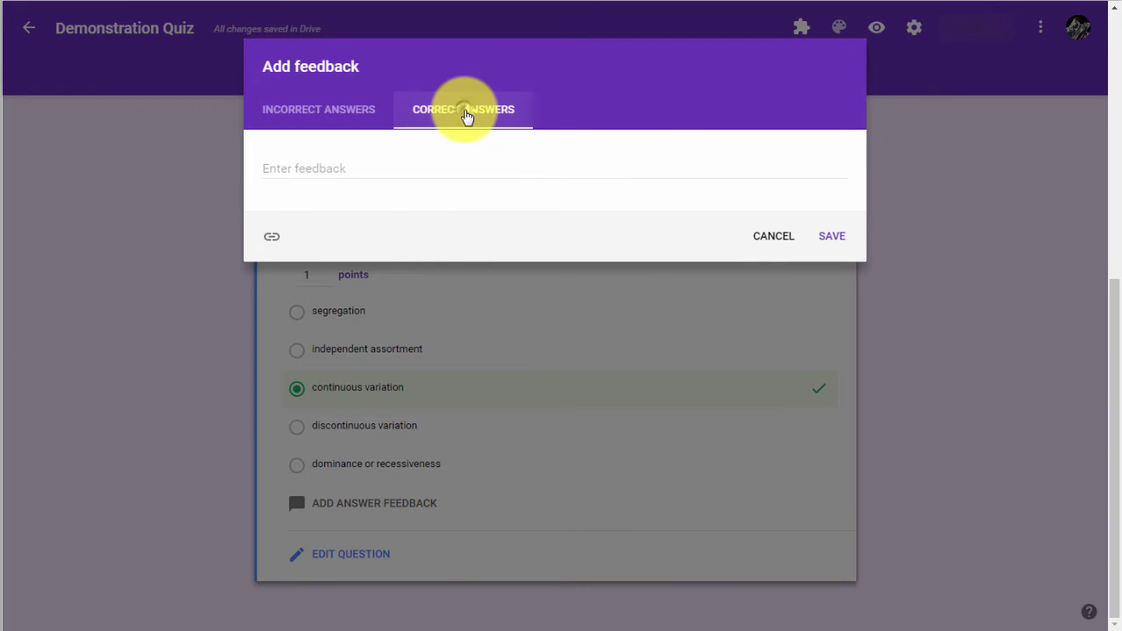
click(783, 239)
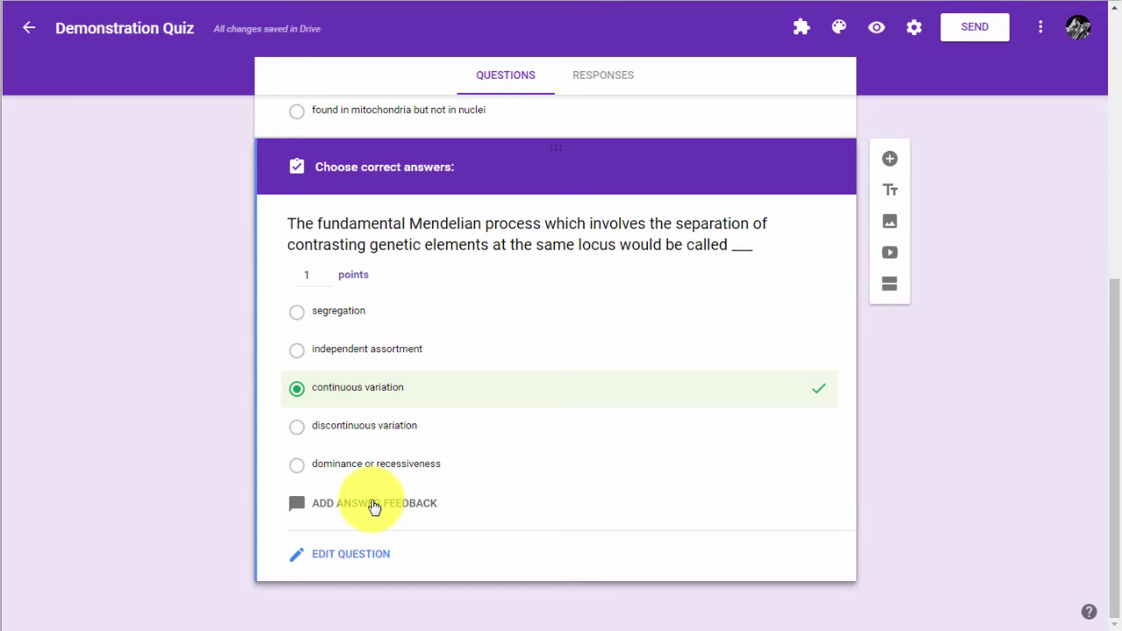
click(375, 506)
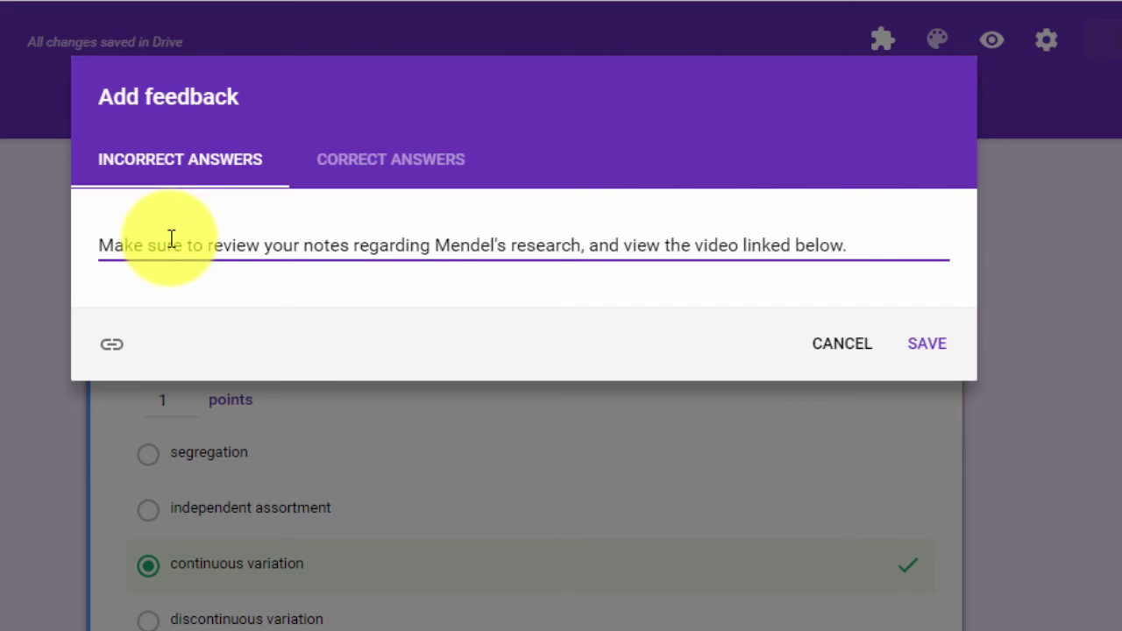
click(112, 350)
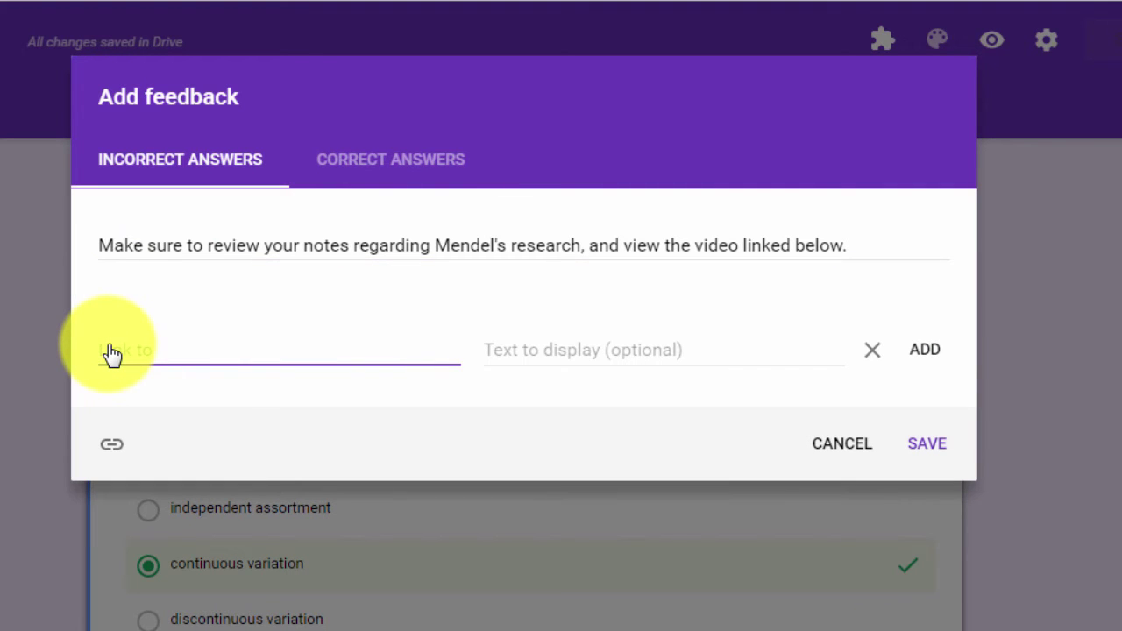
text(https://youtu.be/hBx7Ez7zajE)
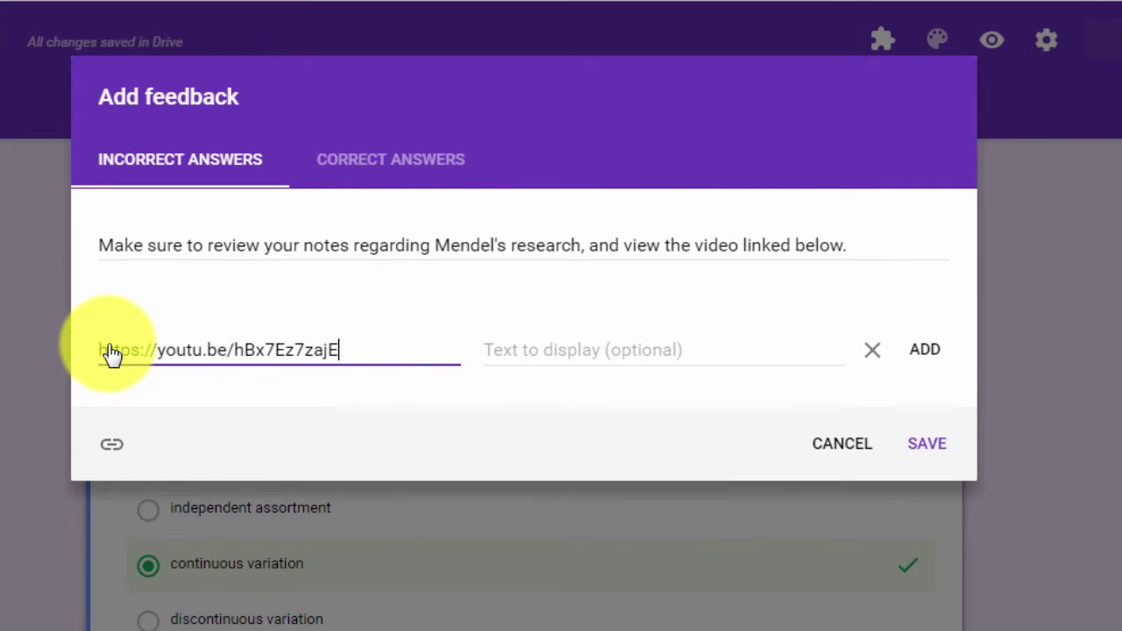
click(564, 349)
text(Mendel's )
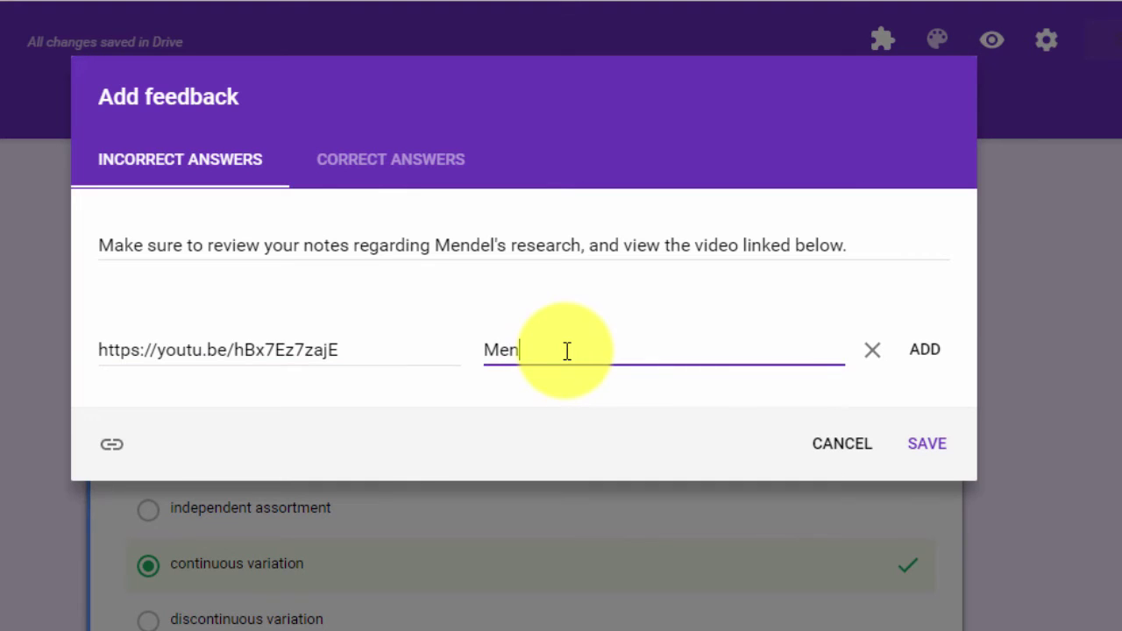
text(Genetics)
click(929, 354)
click(925, 384)
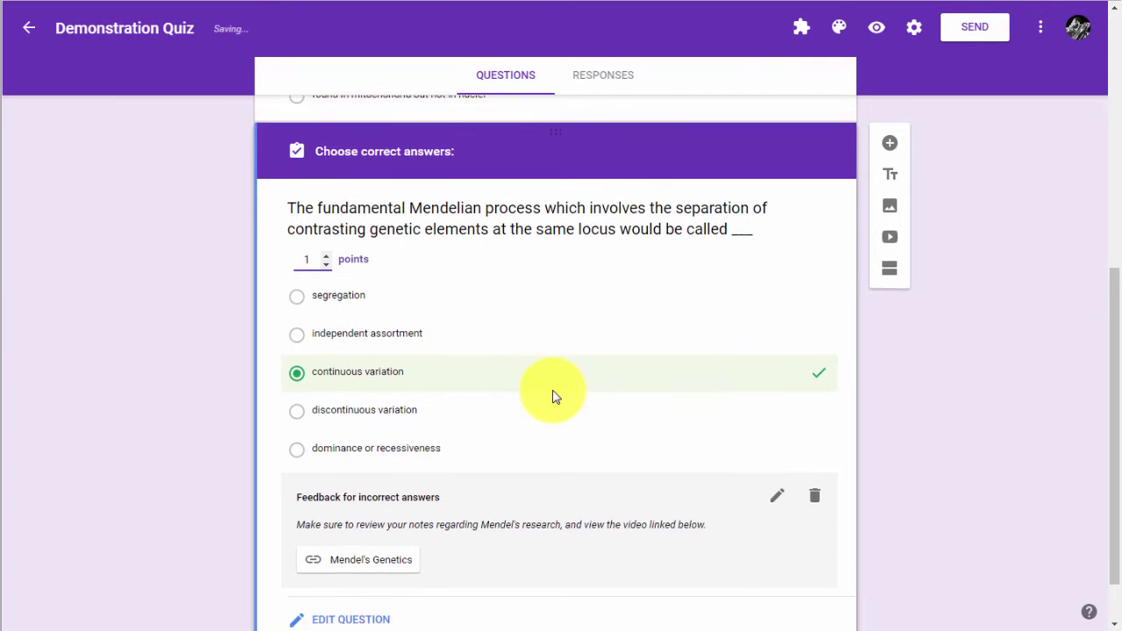
- Test the "Mendel's Genetics" feedback link by opening the YouTube video, then mute and pause it
scroll(552, 397, down, 1)
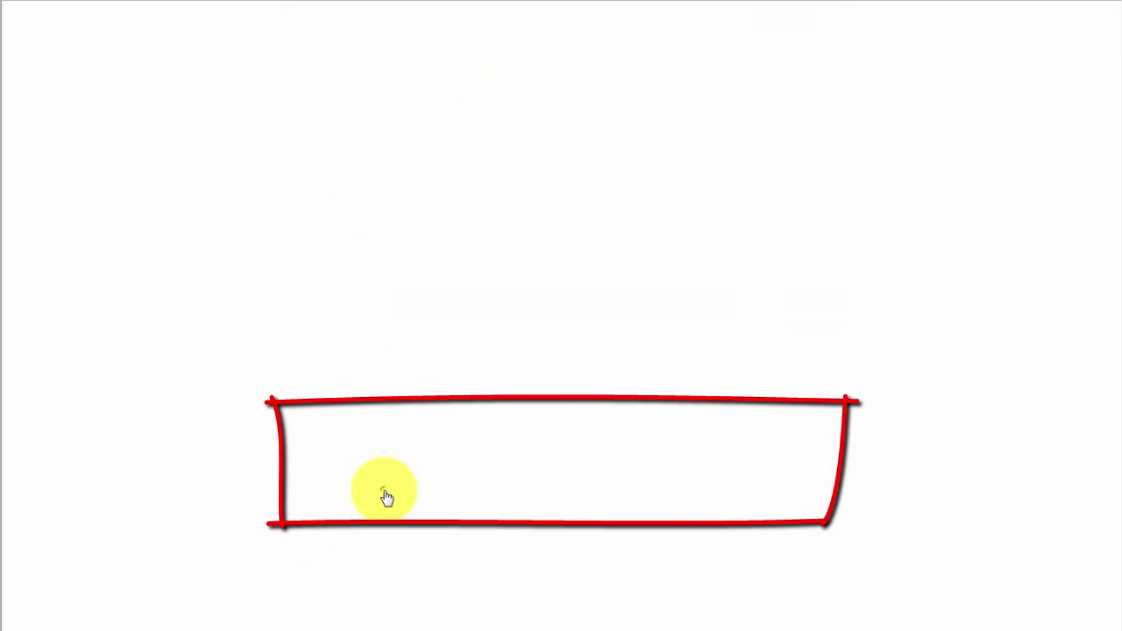
click(387, 497)
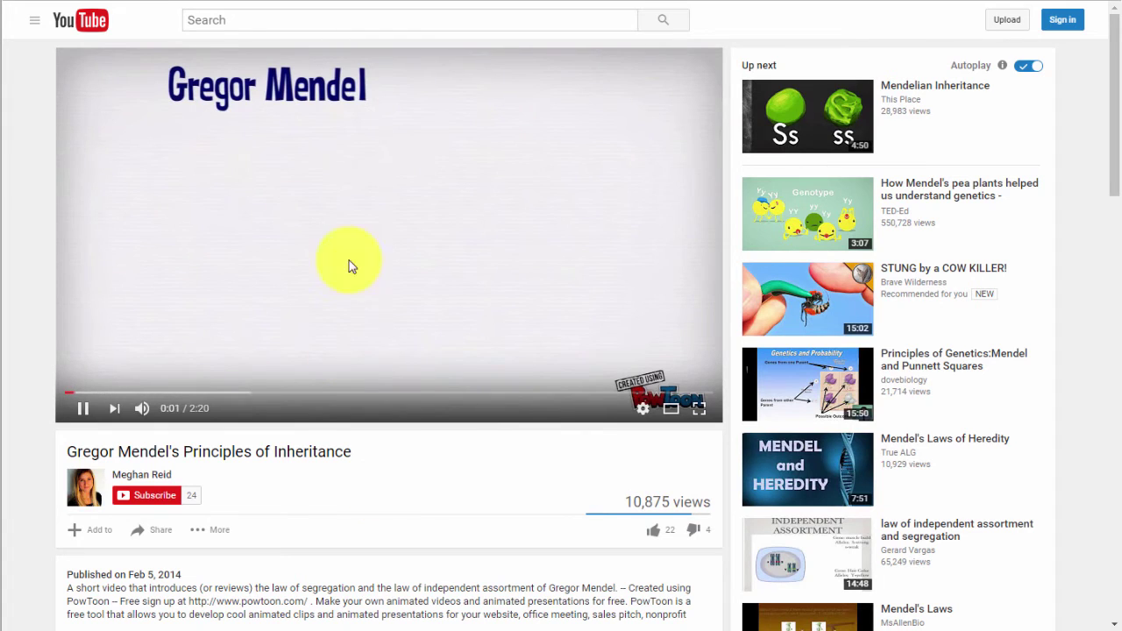
click(144, 414)
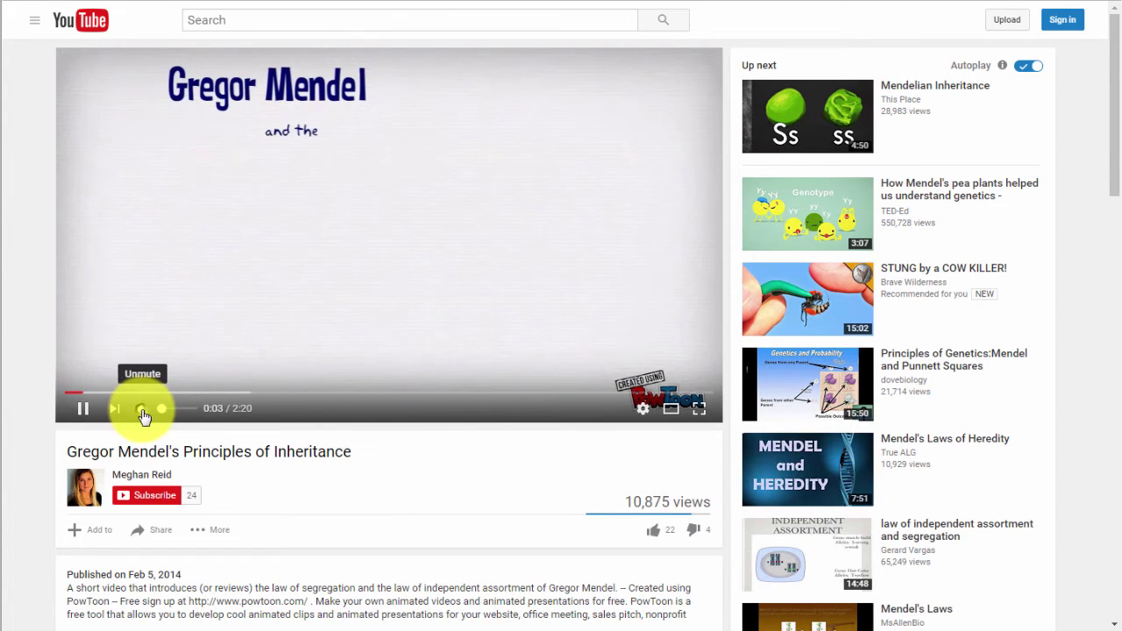
click(83, 412)
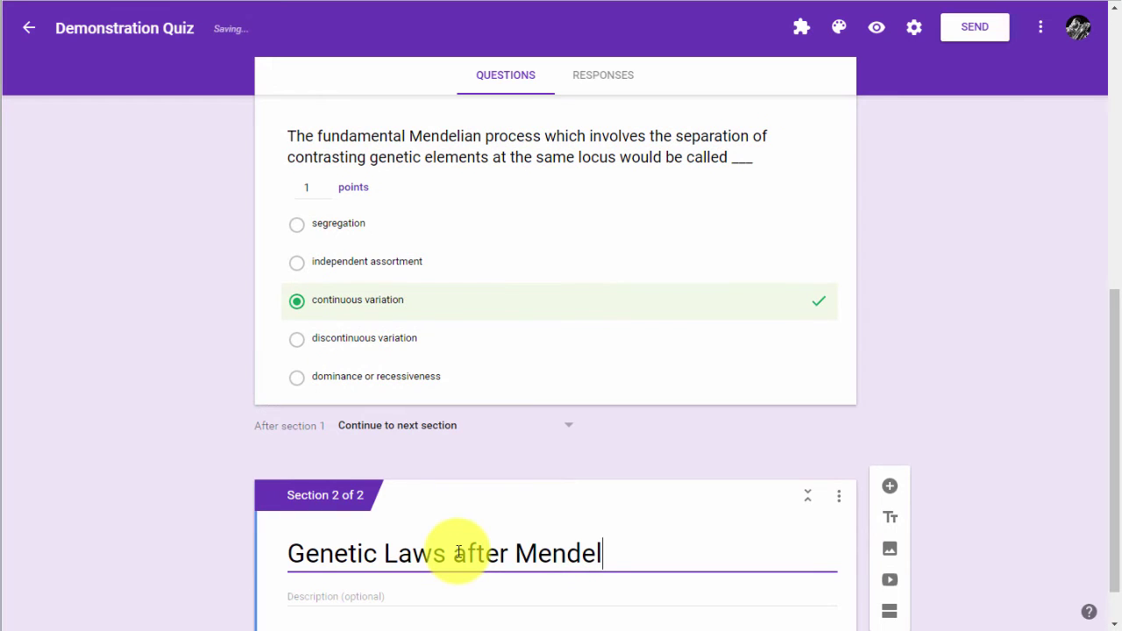
- Add a multiple-choice question to the "Genetic Laws after Mendel" section and edit the point value in its answer key
scroll(531, 400, down, 1)
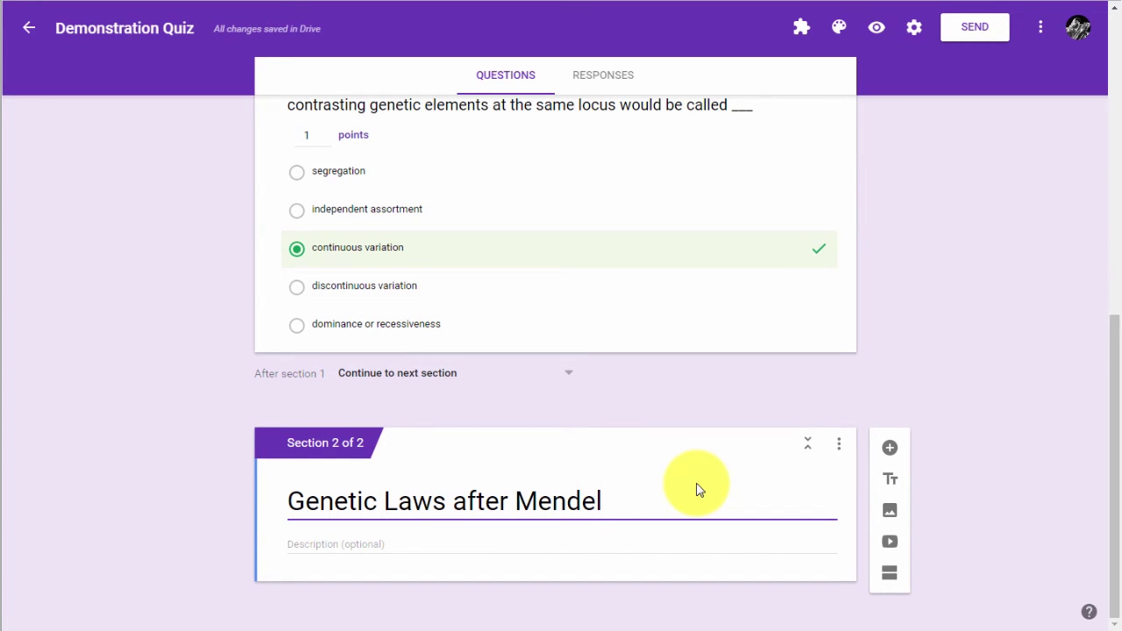
click(890, 450)
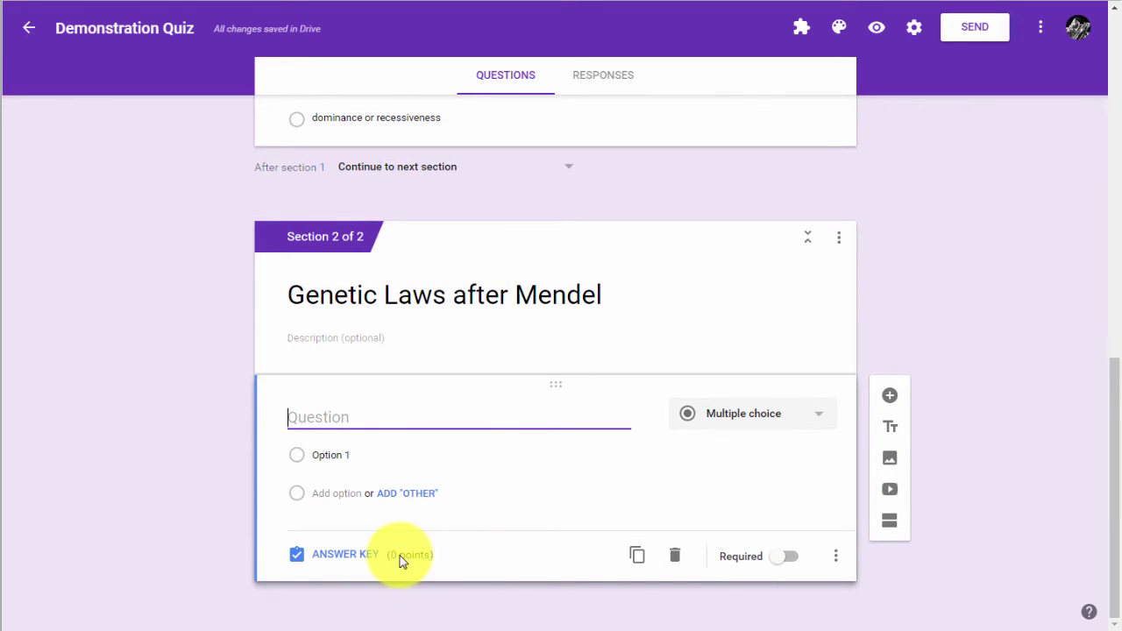
click(355, 555)
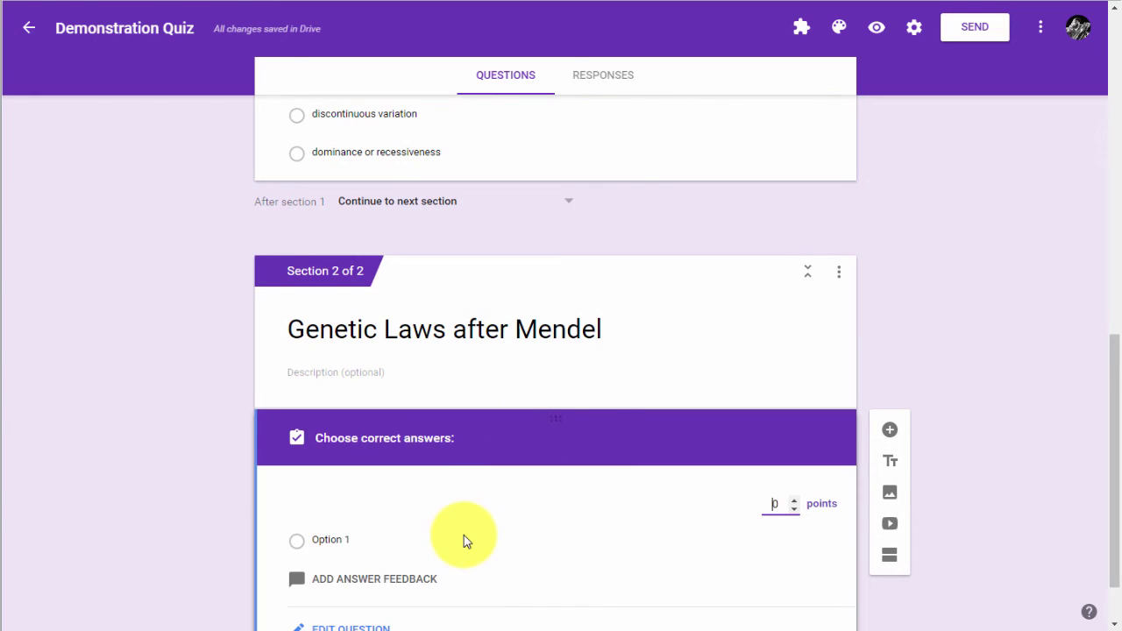
click(793, 524)
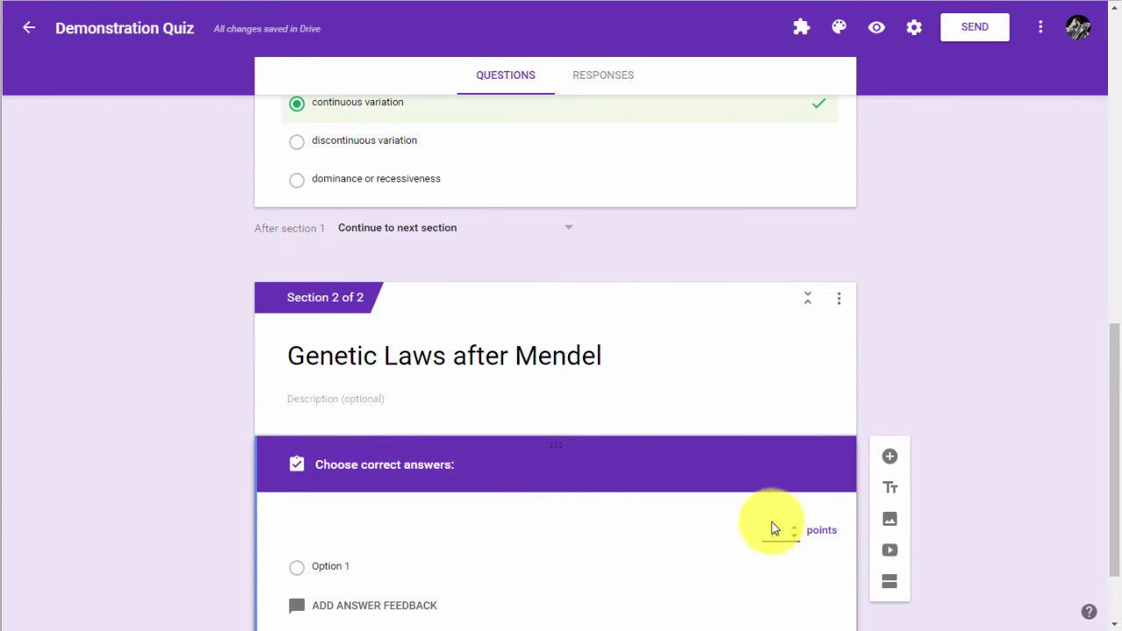
- Check the responses view of the Demonstration Quiz and return to its questions
scroll(854, 433, up, 10)
scroll(844, 444, up, 4)
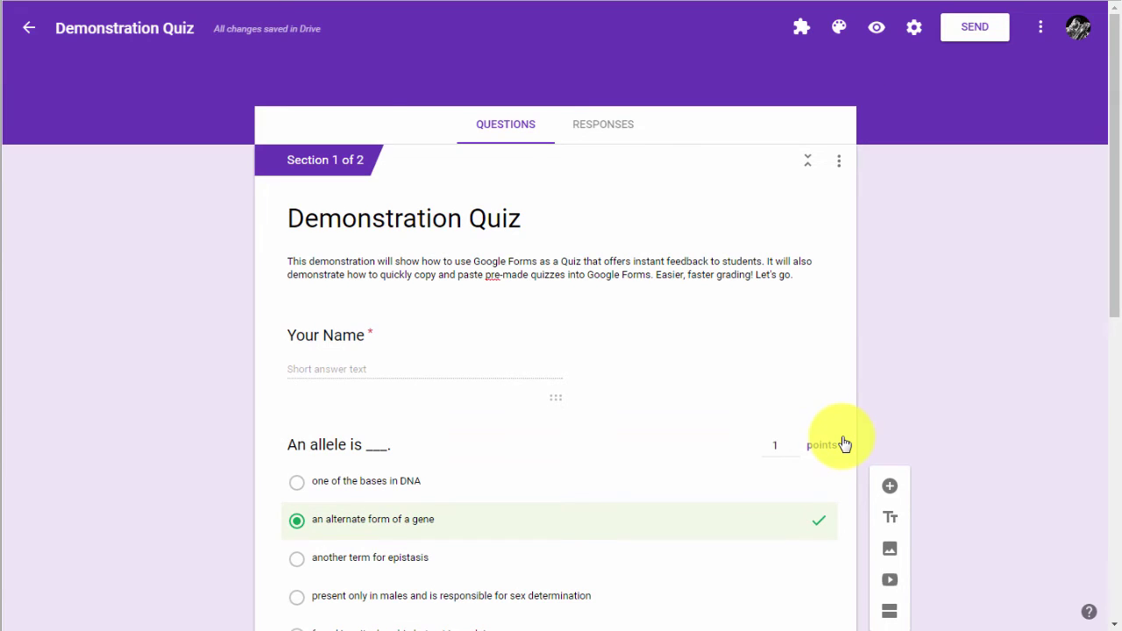
click(591, 133)
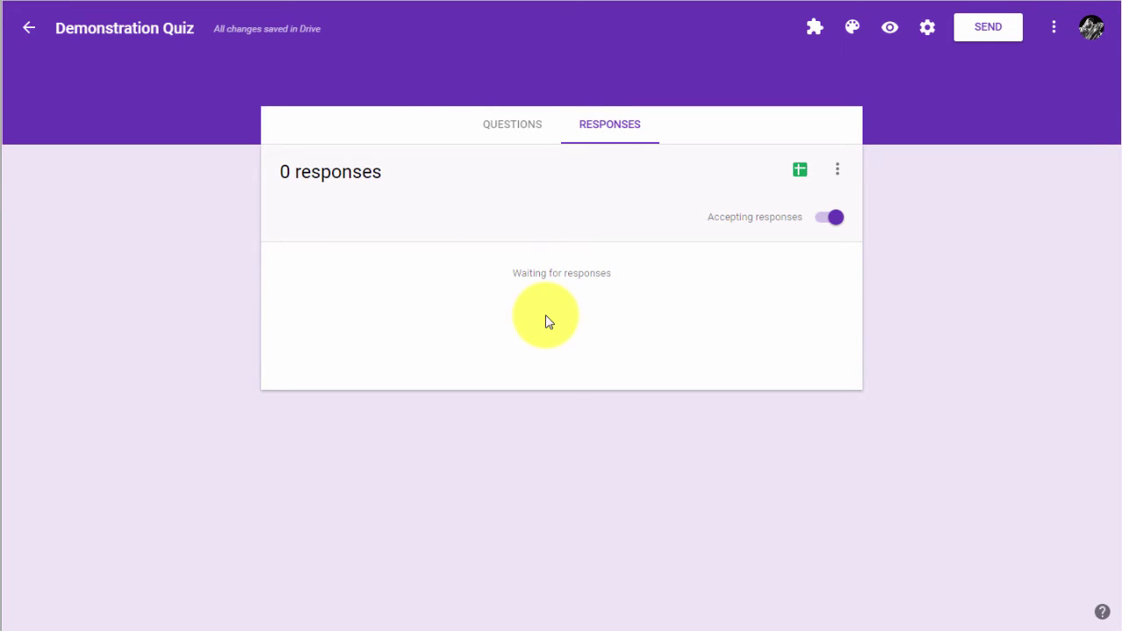
click(513, 124)
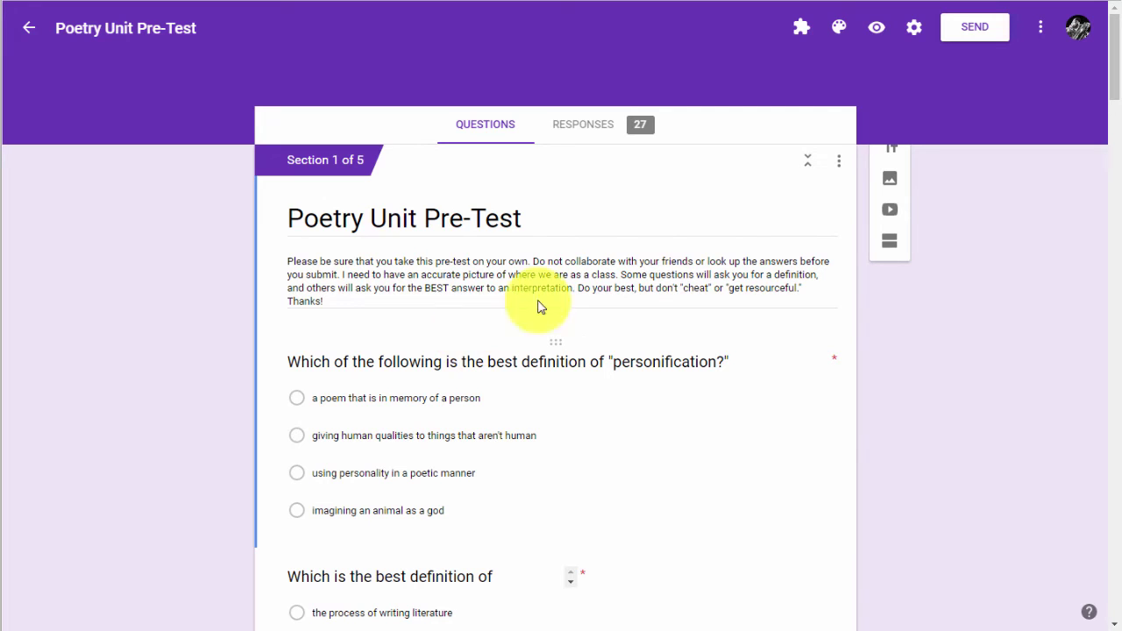
- Make the Poetry Unit Pre-Test form a quiz in its settings and save the change
click(914, 34)
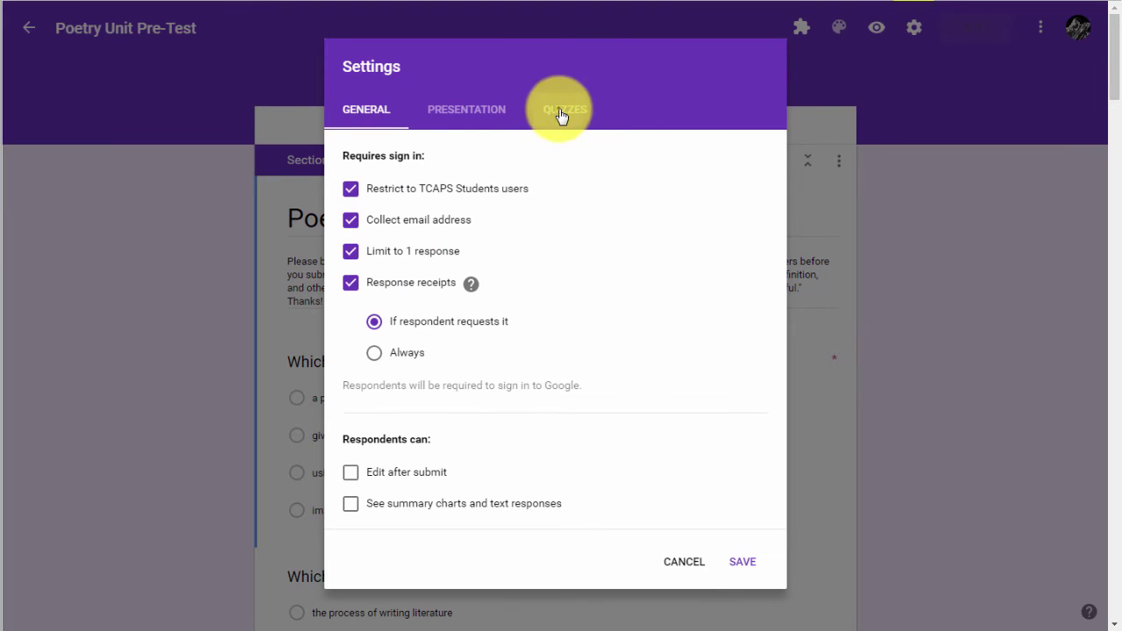
click(561, 113)
click(358, 163)
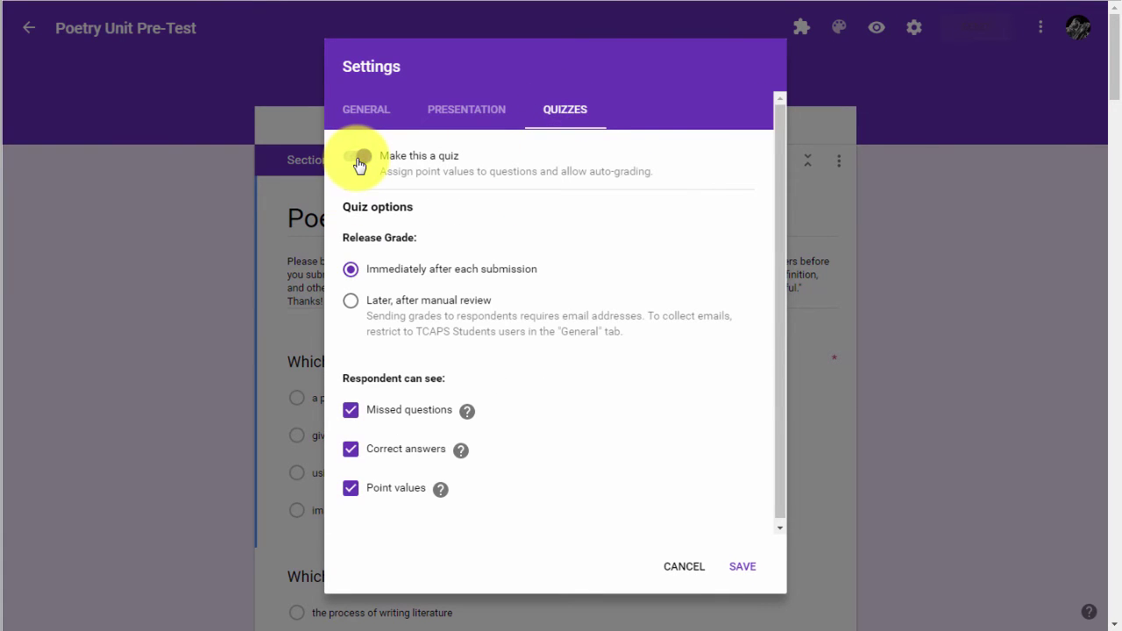
click(741, 569)
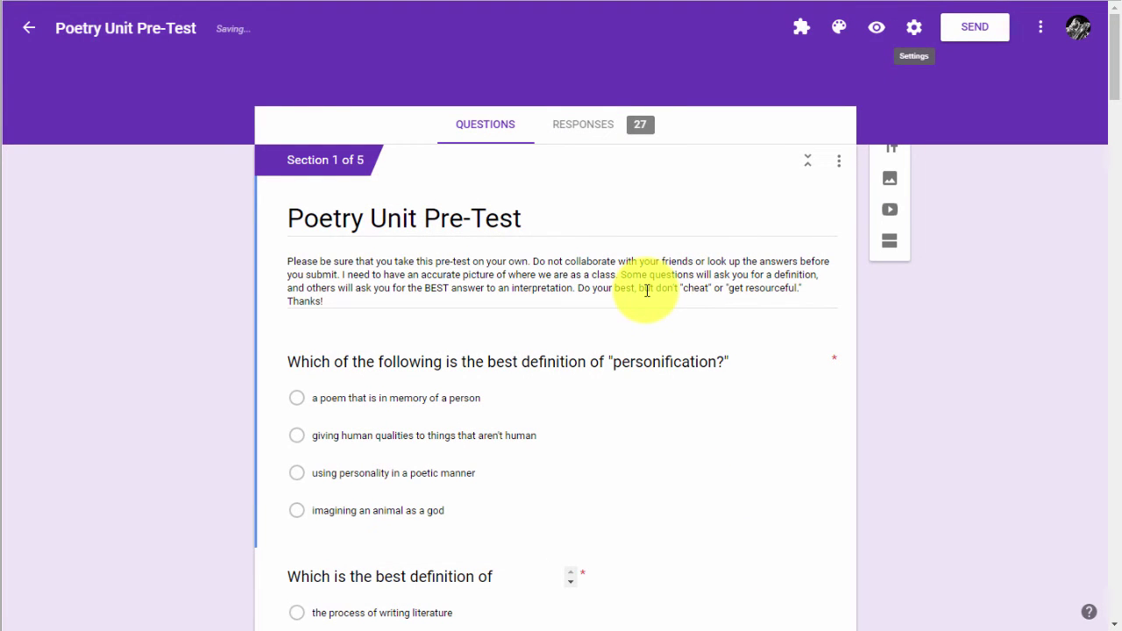
- In the personification question's answer key, set the value to 1 point and mark "giving human qualities to things that aren't human" as correct
click(456, 446)
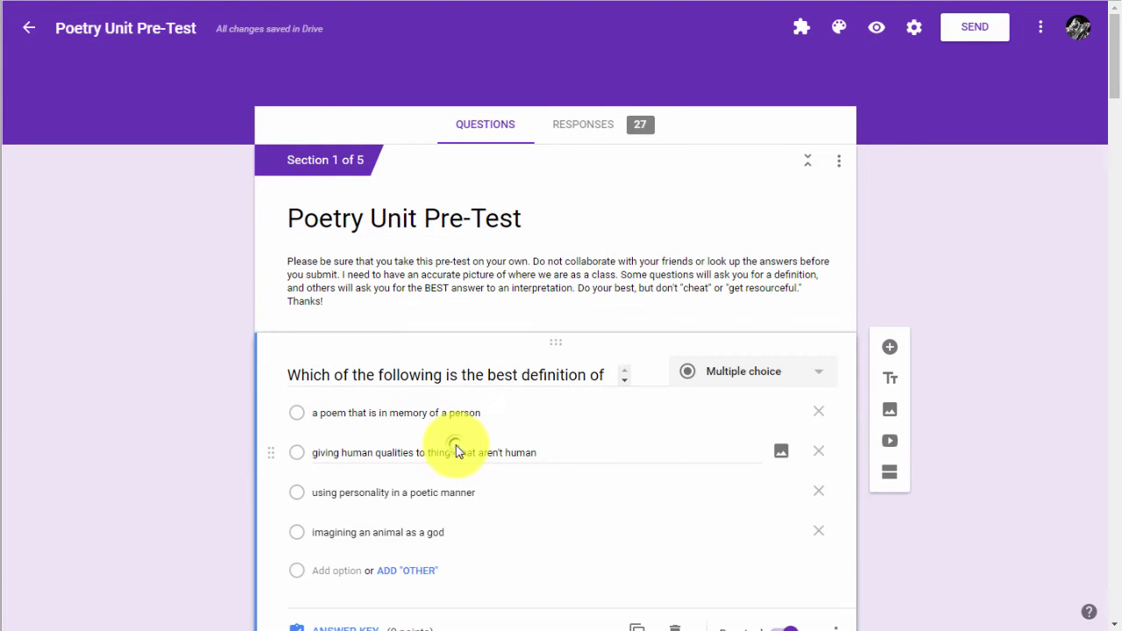
scroll(430, 518, down, 3)
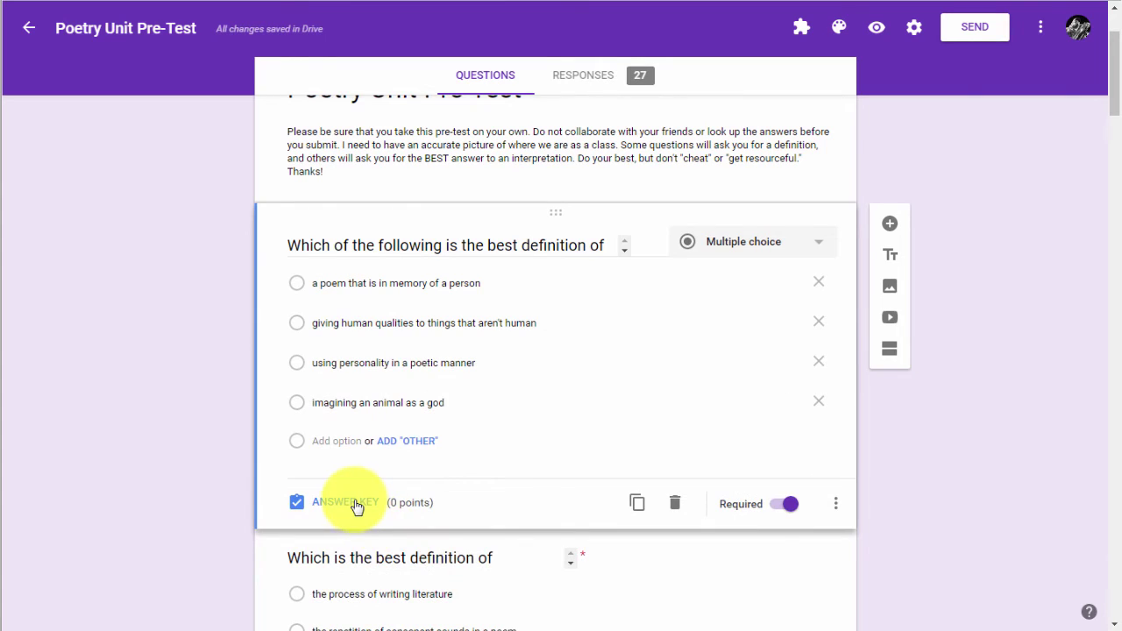
click(345, 502)
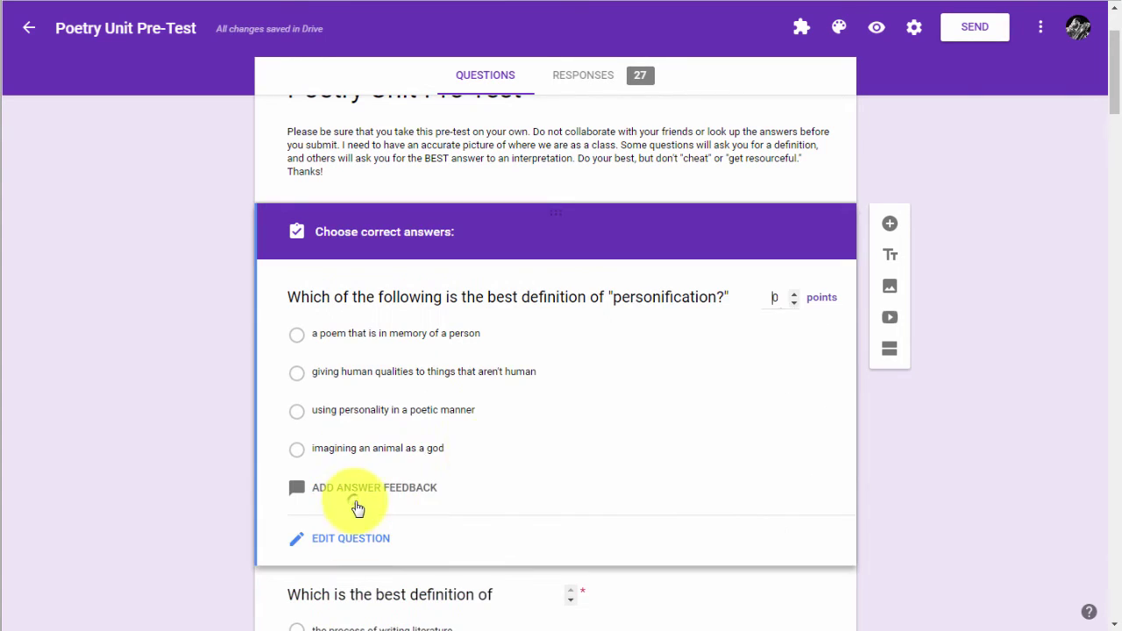
click(794, 295)
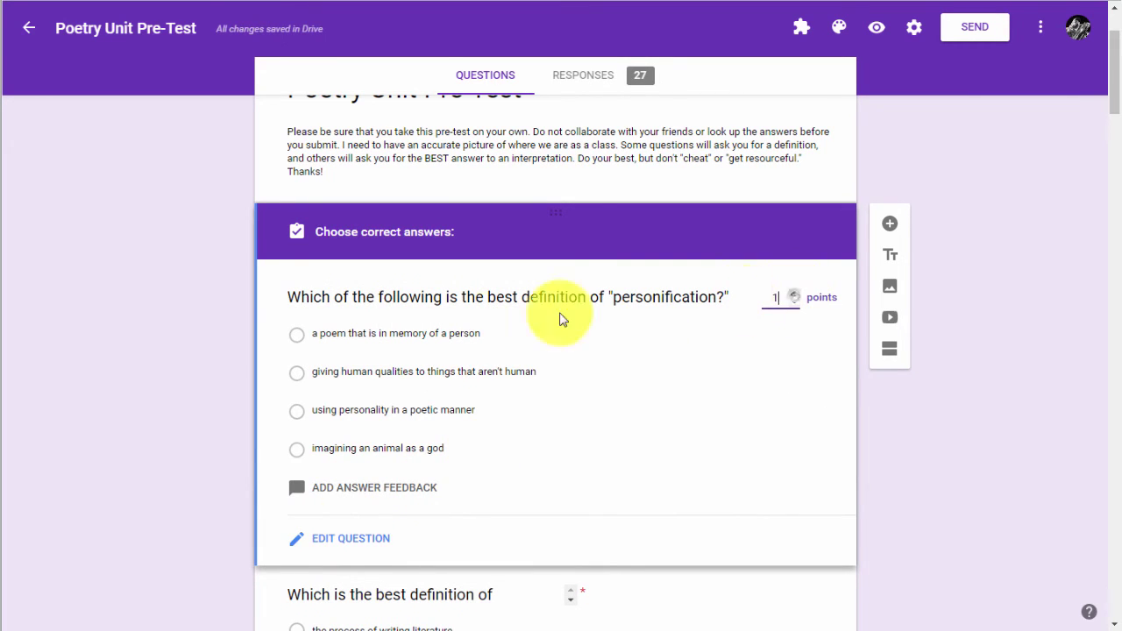
click(367, 370)
scroll(646, 465, down, 1)
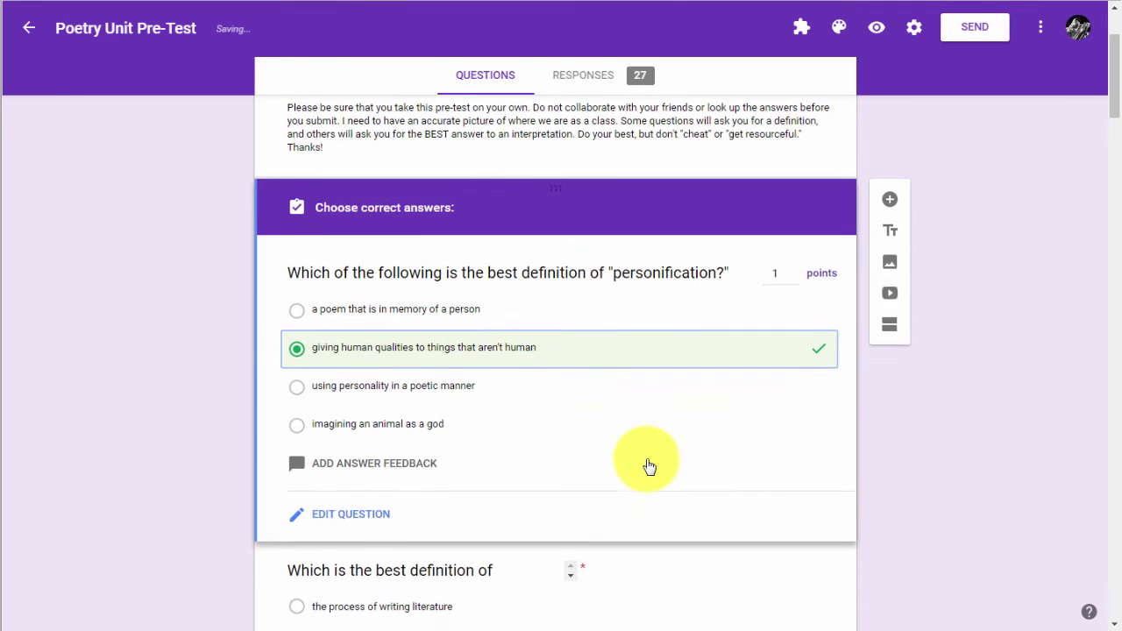
- View the response summary of the Poetry Unit Pre-Test and dismiss the notice about individualized feedback
scroll(648, 466, up, 1)
scroll(648, 466, down, 4)
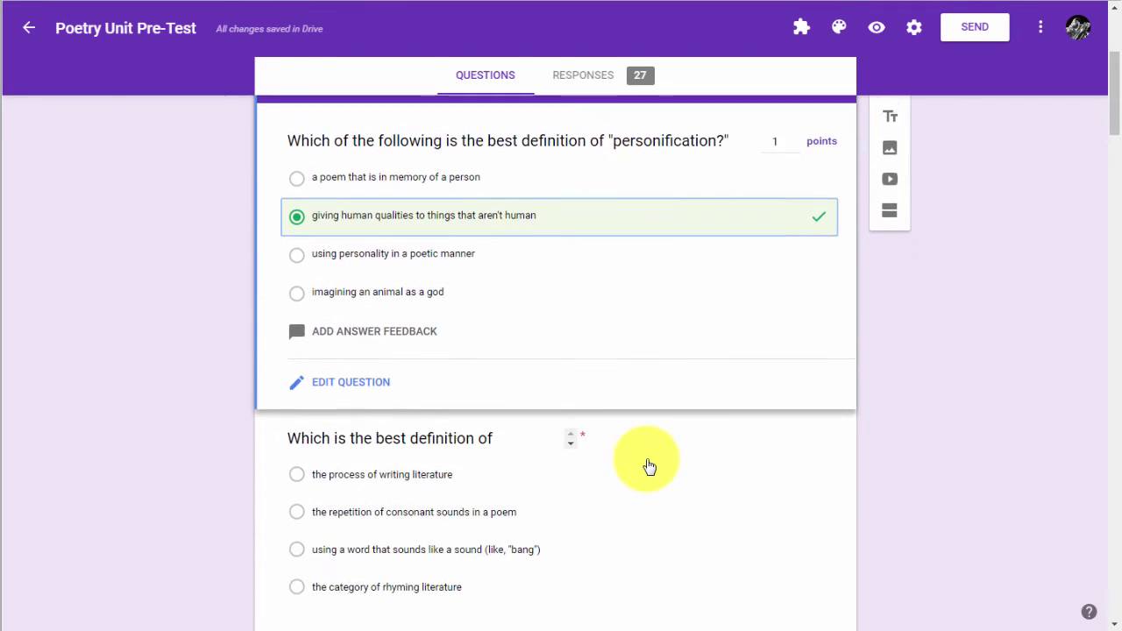
scroll(649, 466, up, 5)
scroll(648, 466, up, 1)
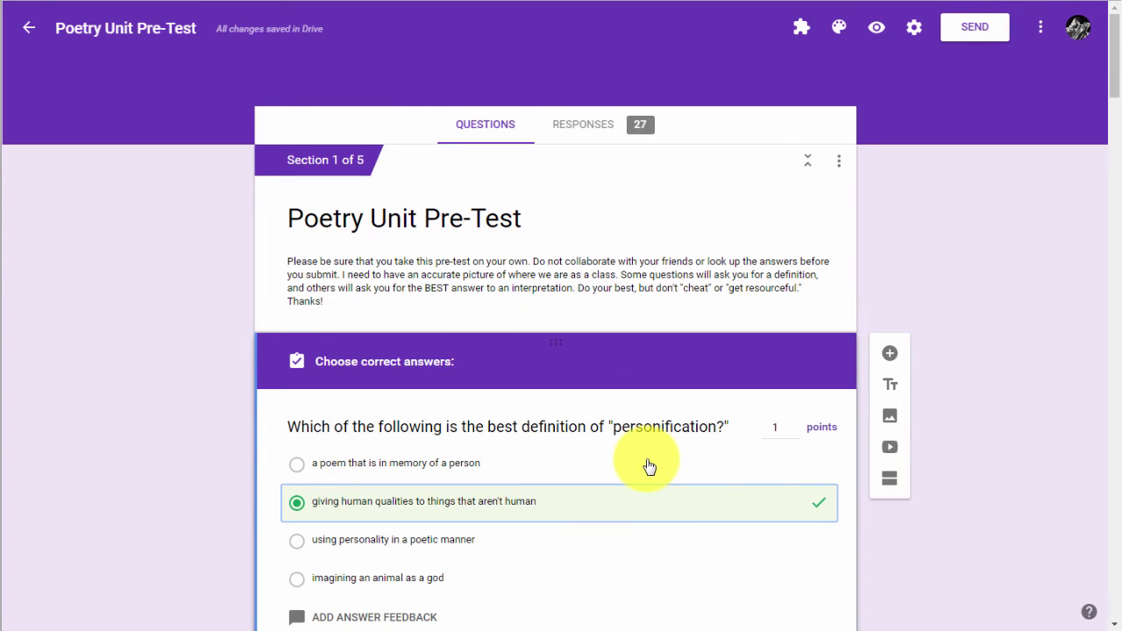
scroll(649, 467, down, 1)
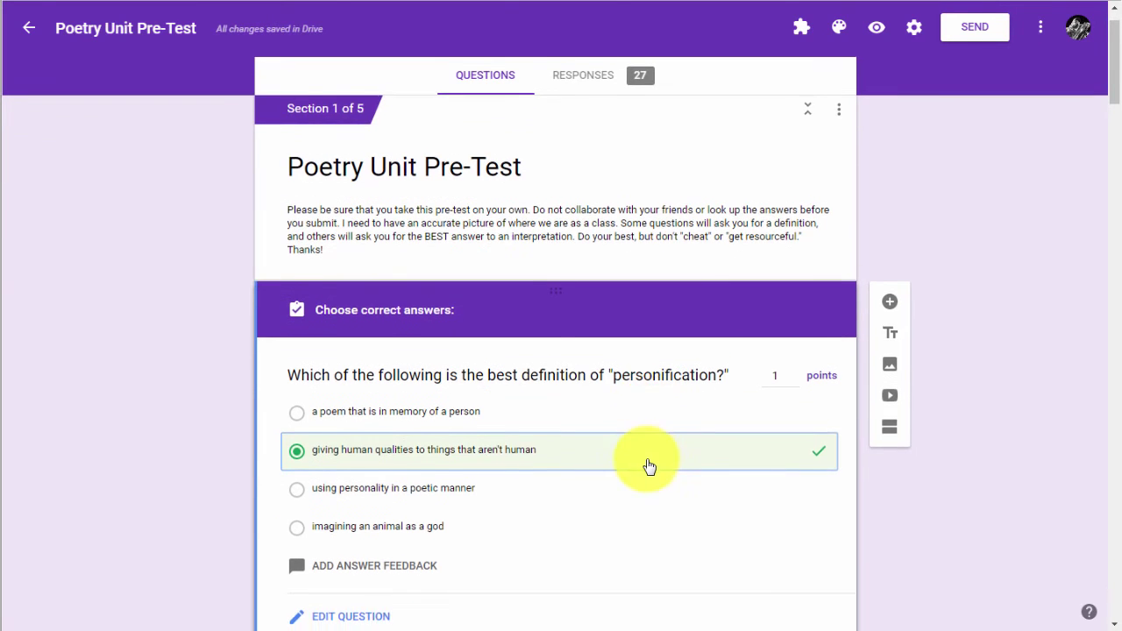
scroll(649, 466, up, 1)
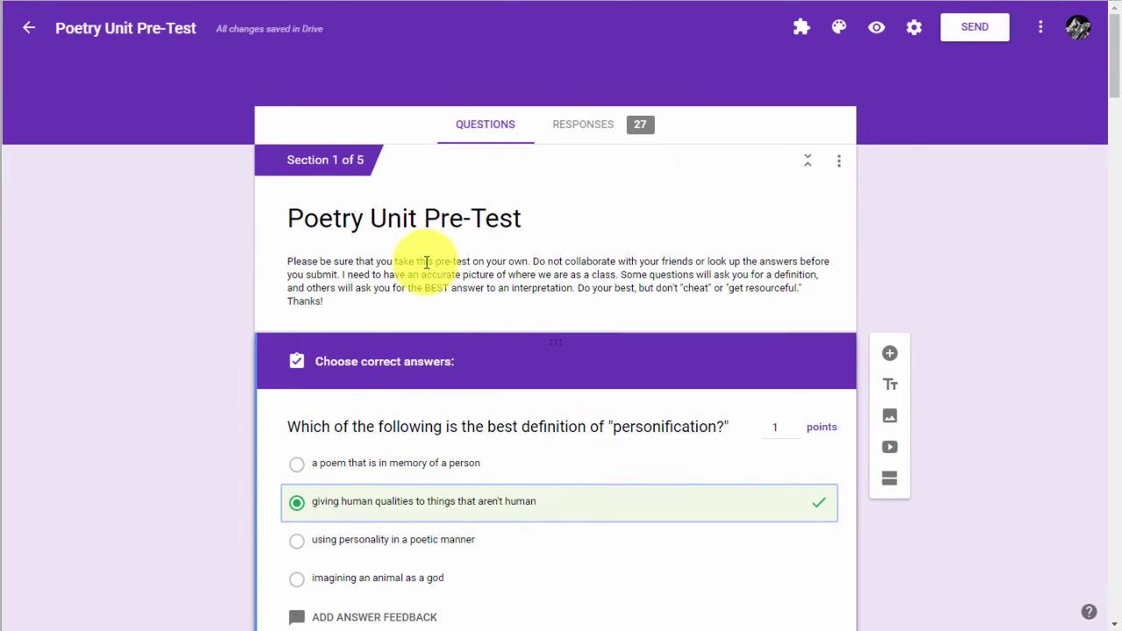
click(571, 127)
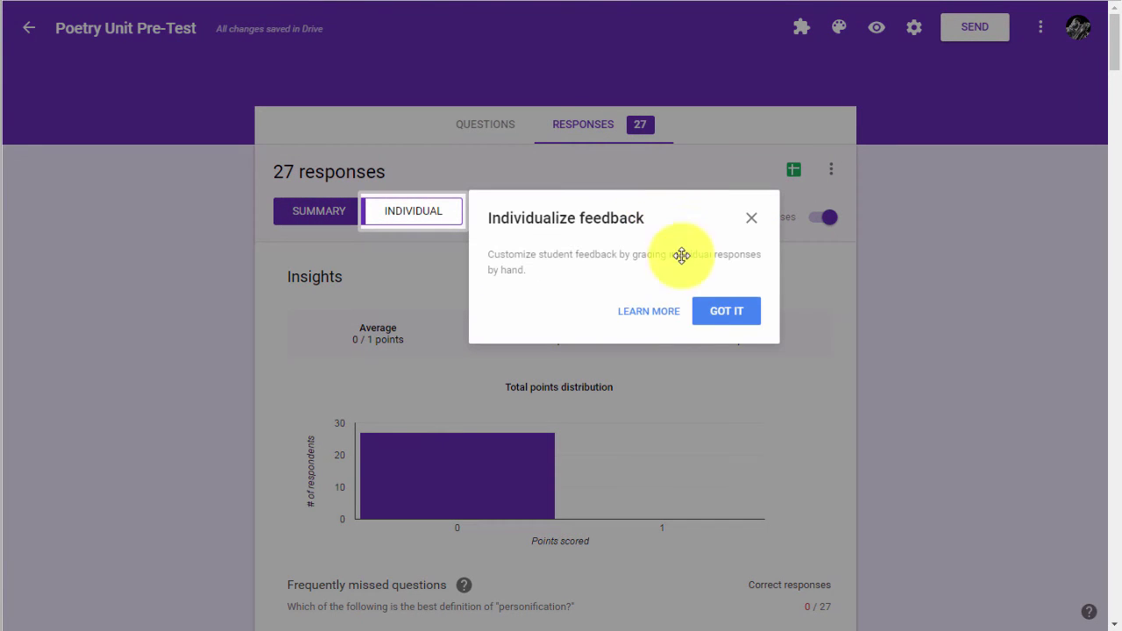
click(739, 319)
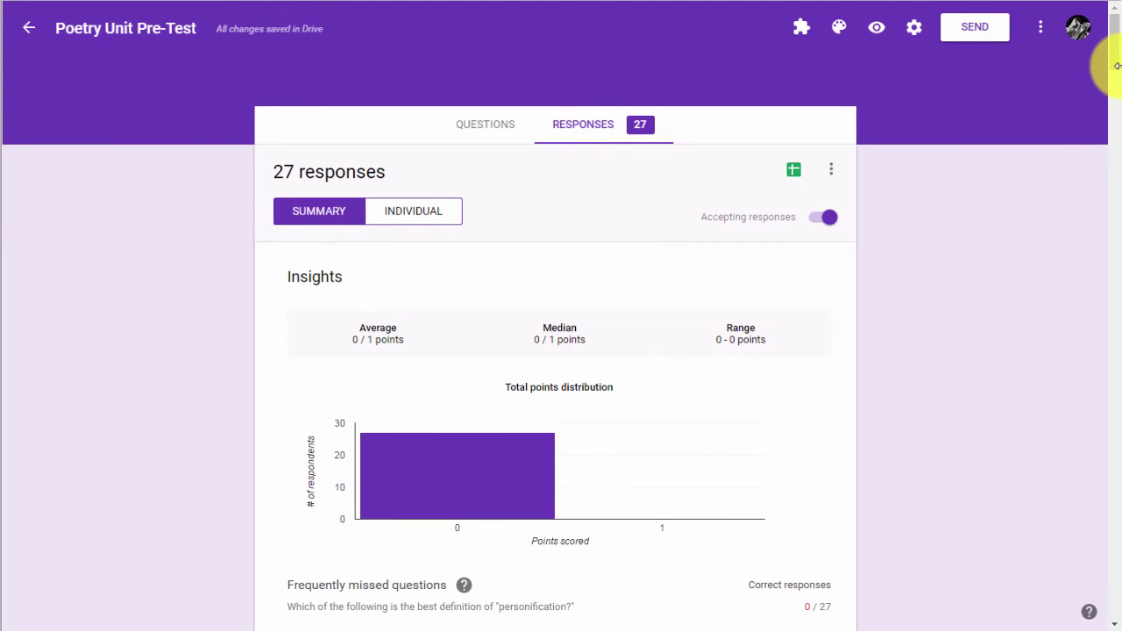
- Review the Poetry Unit Pre-Test's summary charts from the personification question through the Interpretation section
drag(1114, 54, 1113, 138)
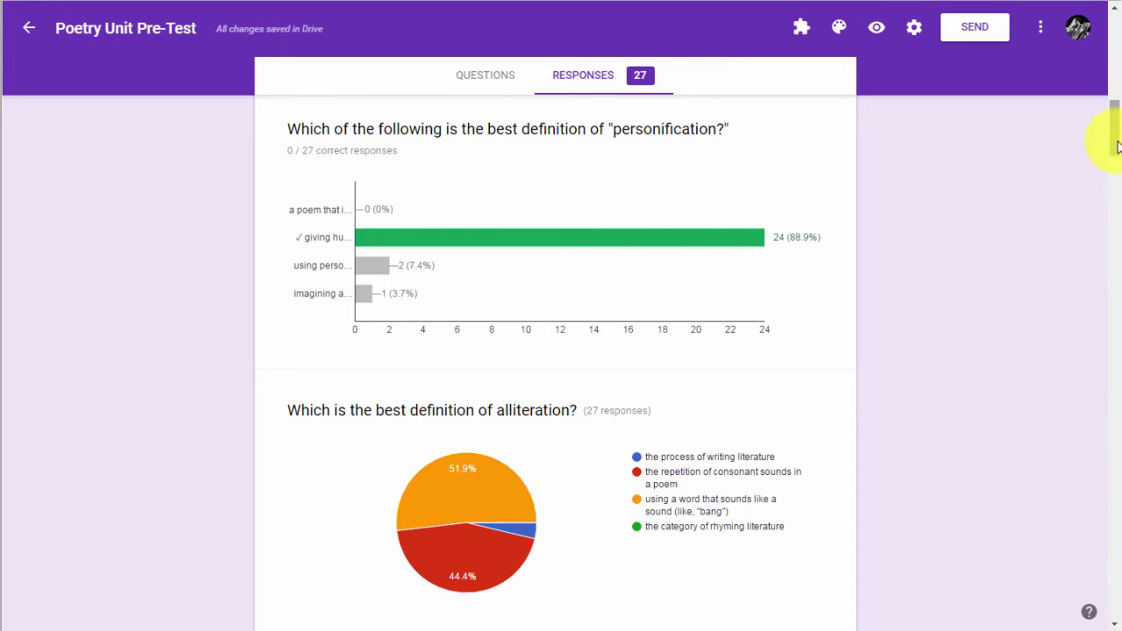
drag(1113, 145, 1118, 172)
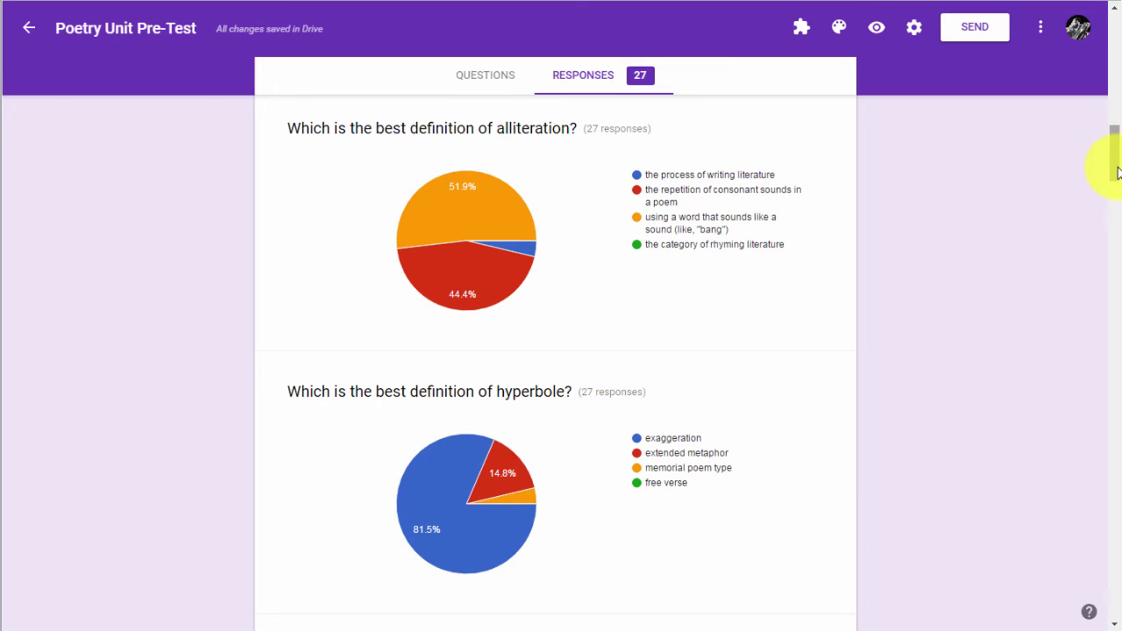
drag(1118, 171, 1117, 211)
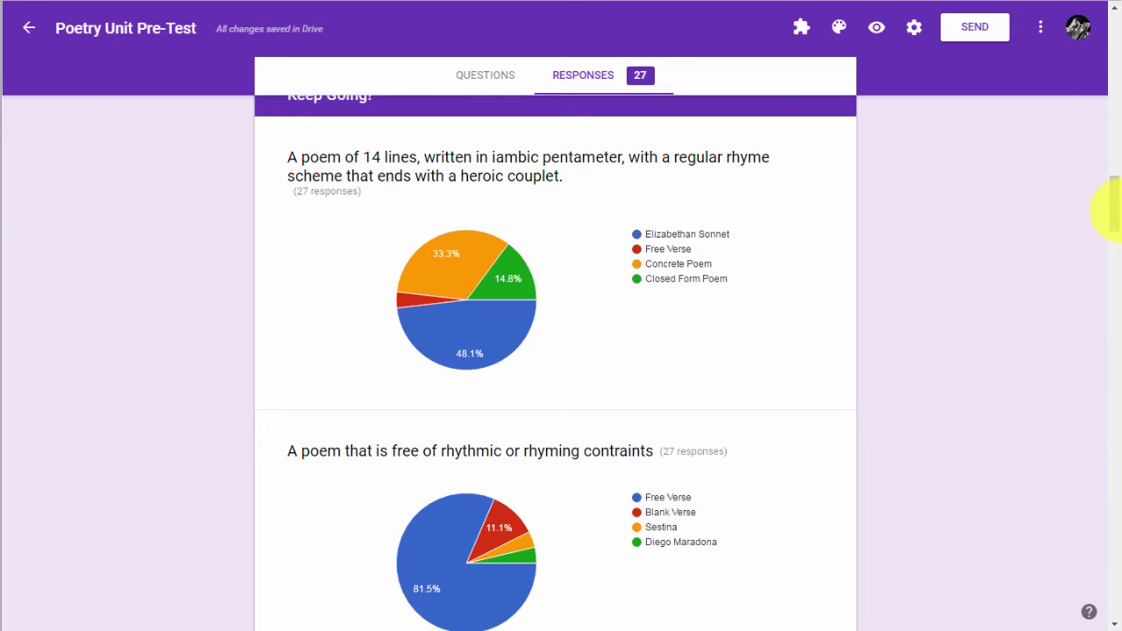
drag(1118, 210, 1119, 244)
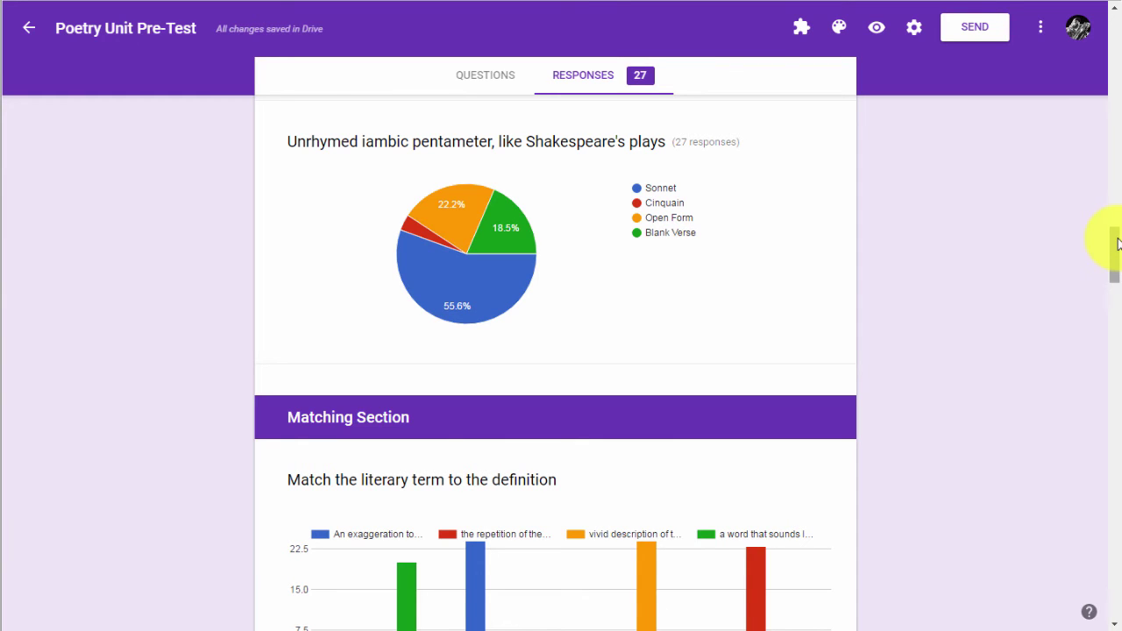
drag(1116, 241, 1115, 277)
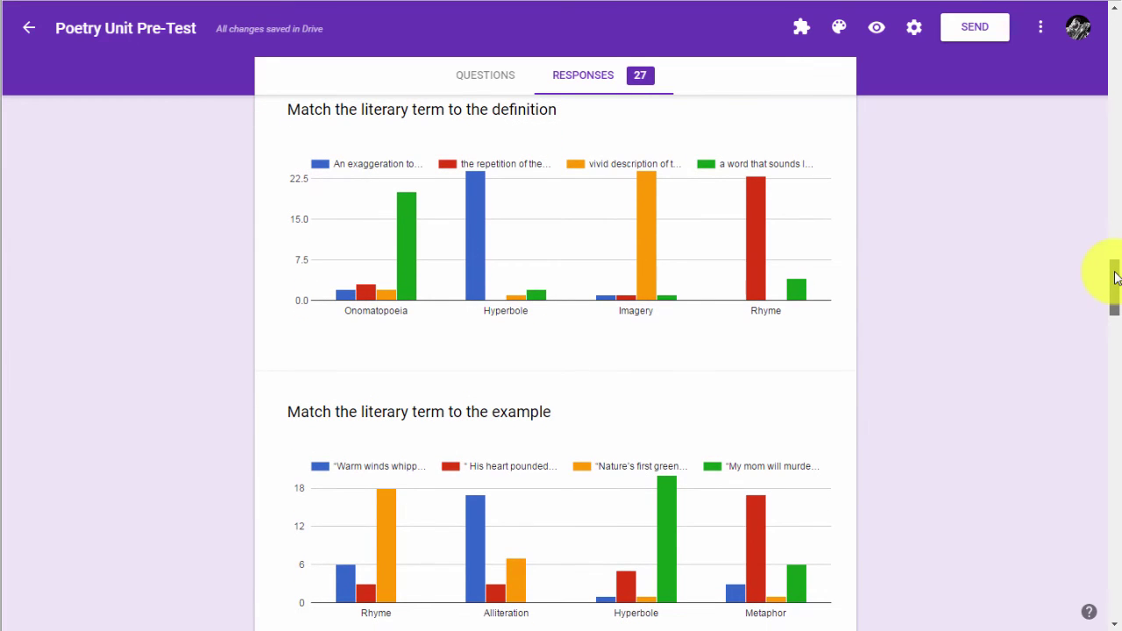
drag(1115, 277, 1116, 355)
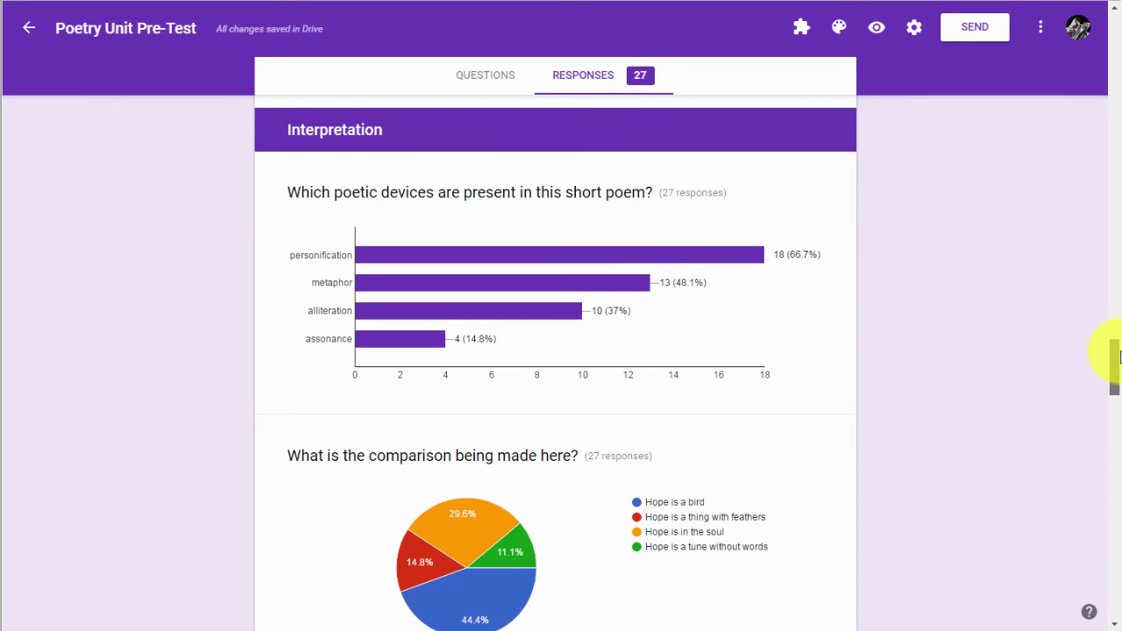
drag(1119, 355, 1085, 20)
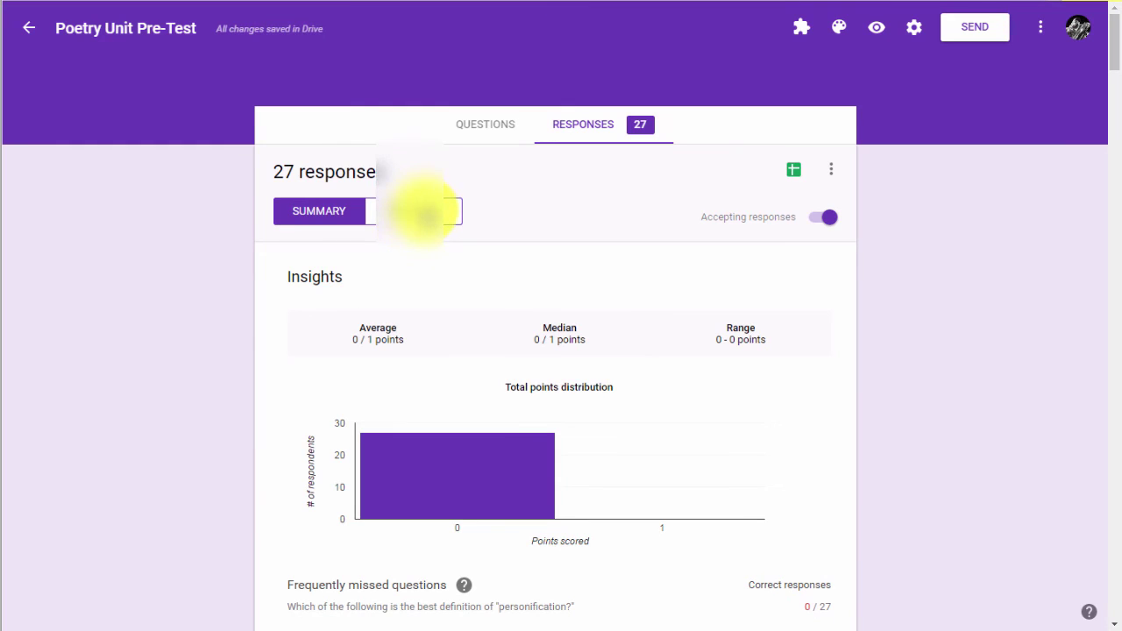
- Examine the first student's individual response and its score, and move on to the second response
click(424, 212)
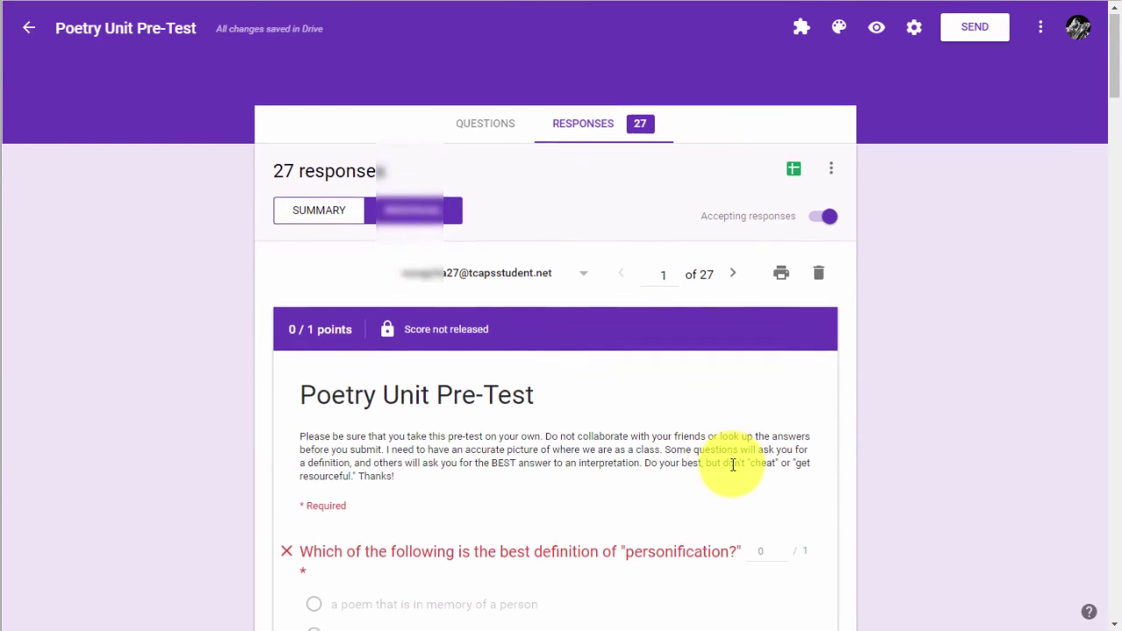
scroll(732, 465, down, 10)
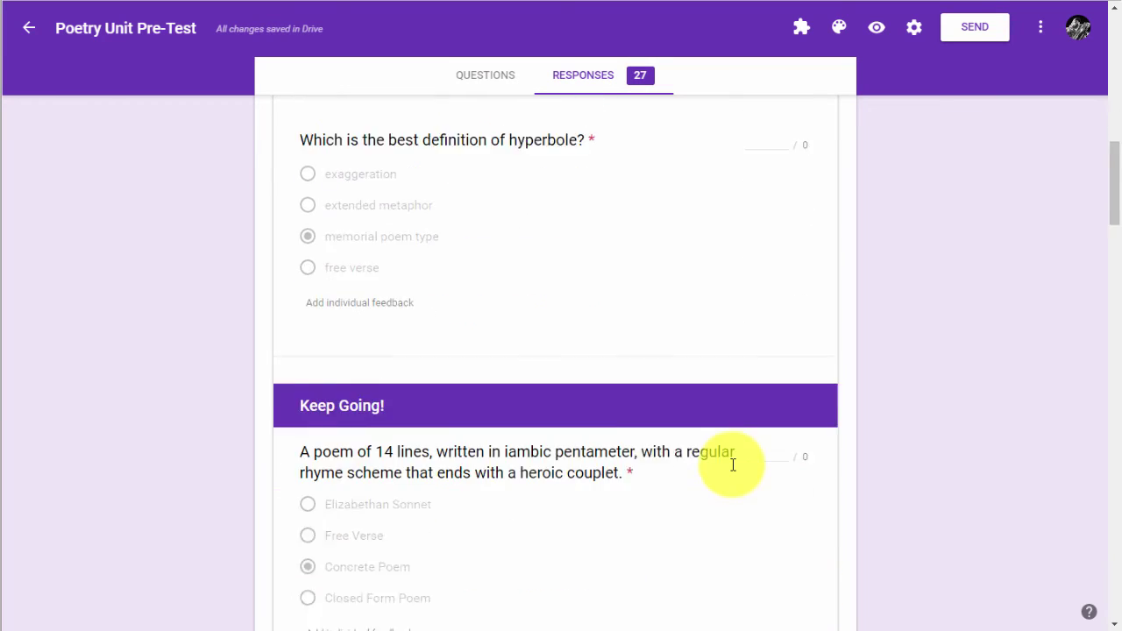
scroll(733, 465, down, 2)
scroll(733, 465, up, 8)
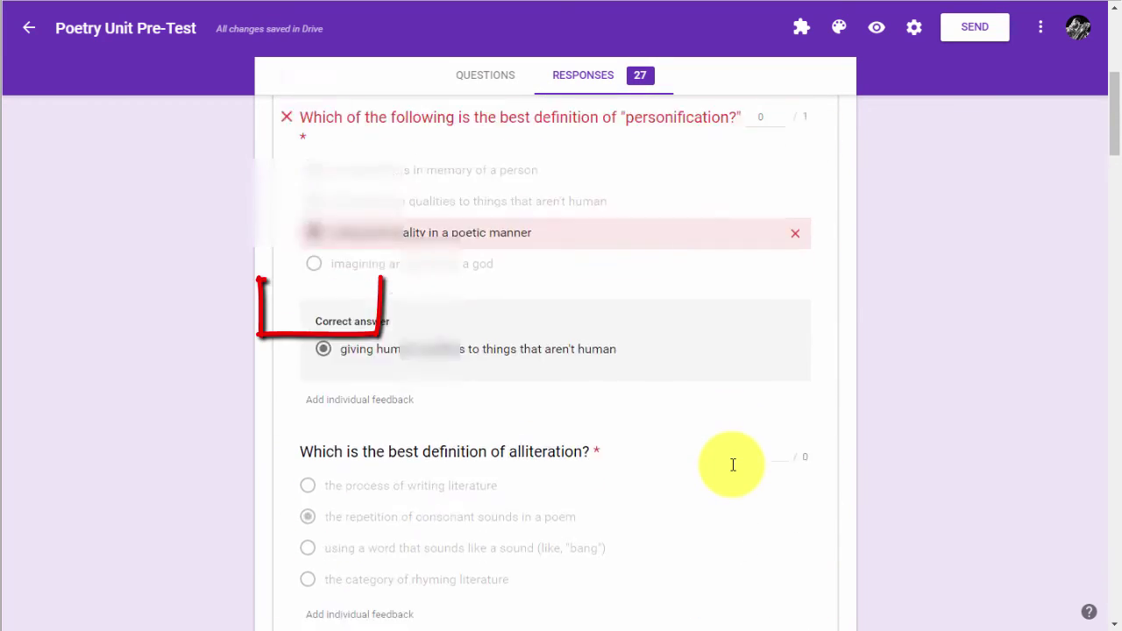
scroll(733, 465, up, 5)
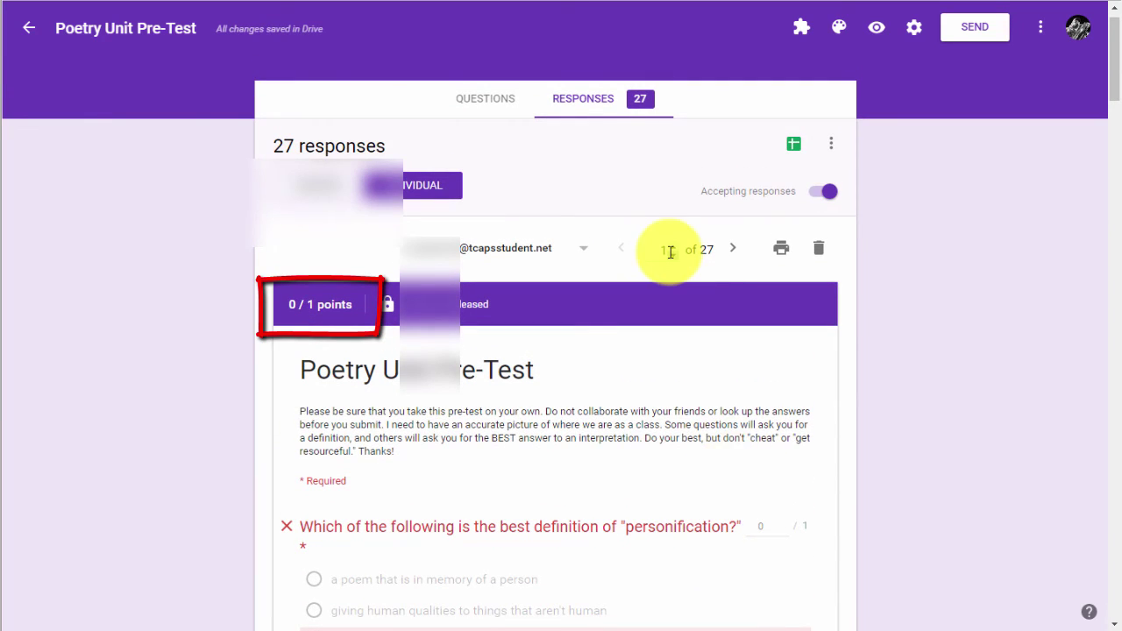
click(733, 253)
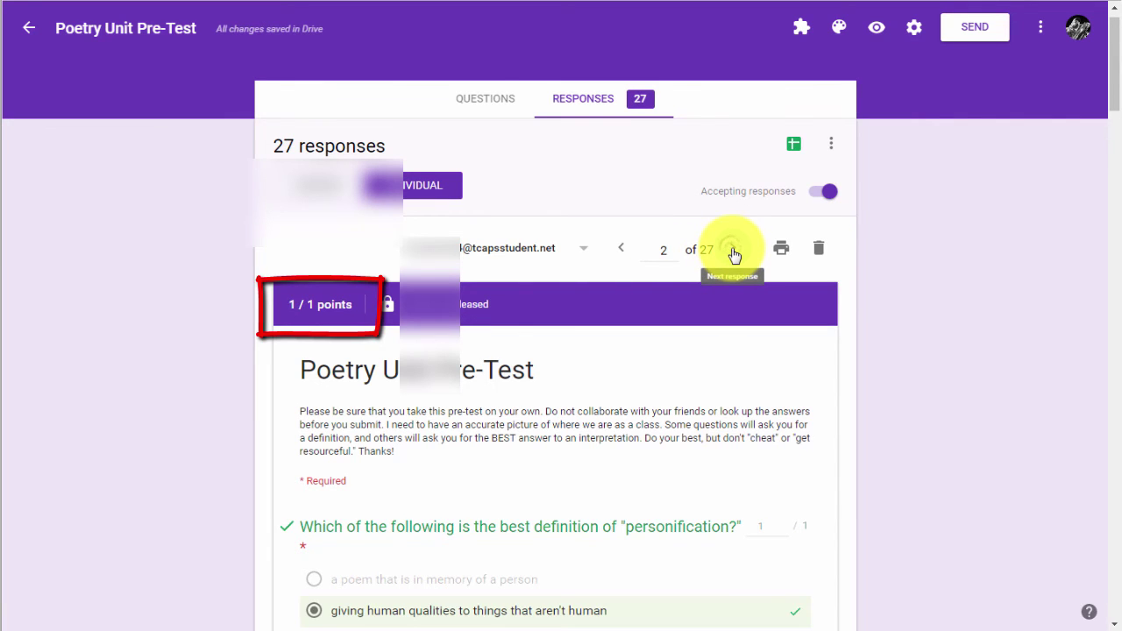
- Return to the response summary and look through the score list and the charts of the individual questions
click(321, 188)
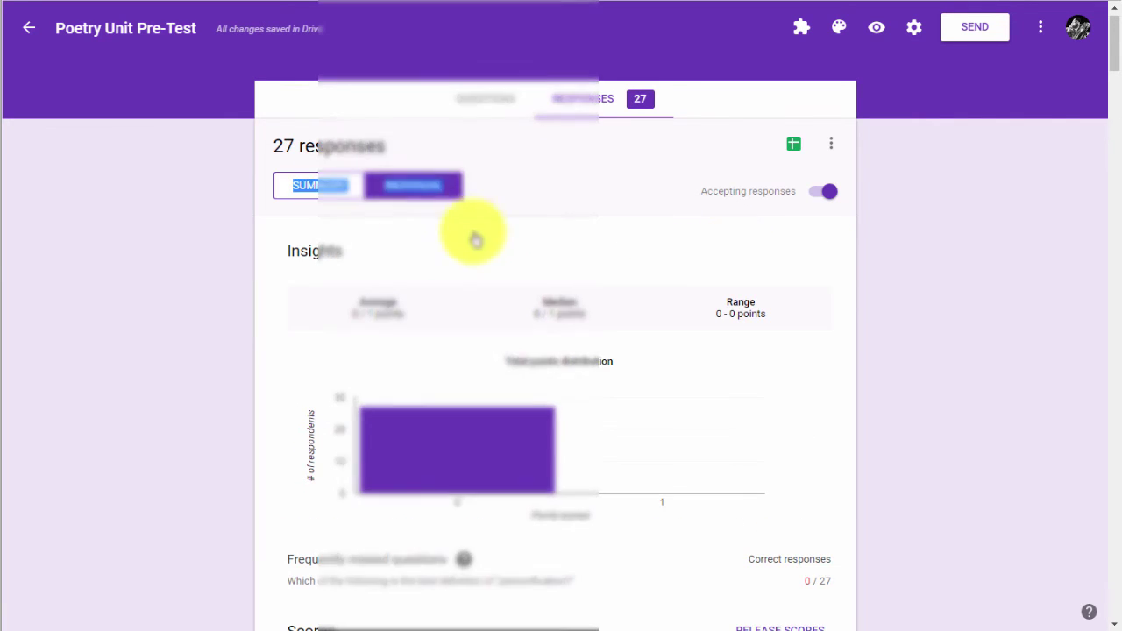
scroll(576, 439, down, 6)
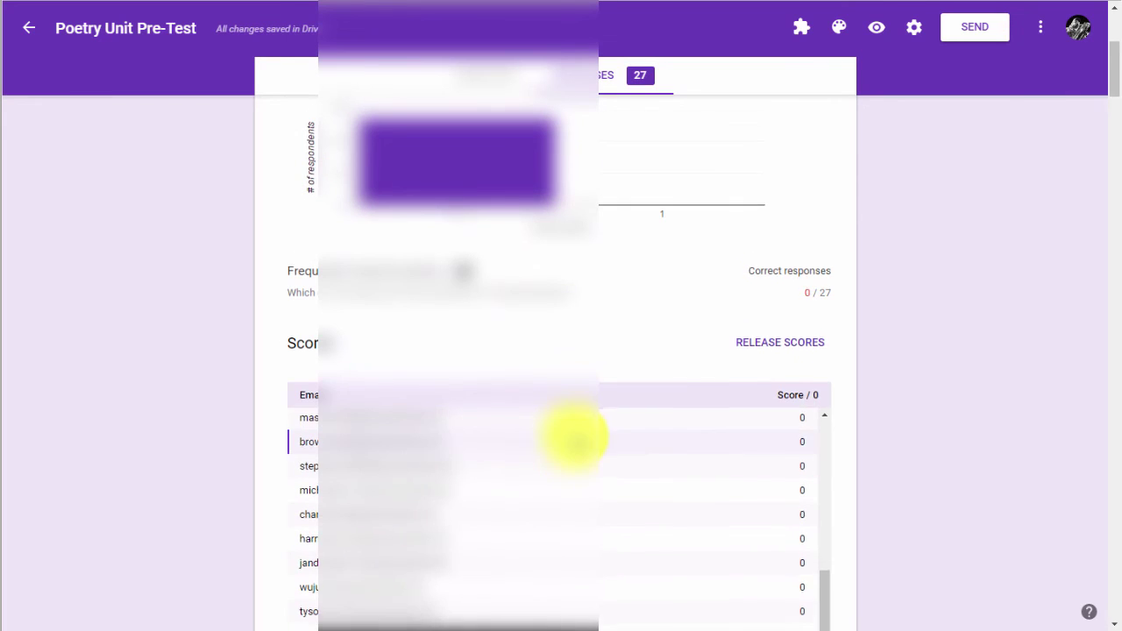
scroll(575, 438, down, 3)
scroll(916, 367, down, 6)
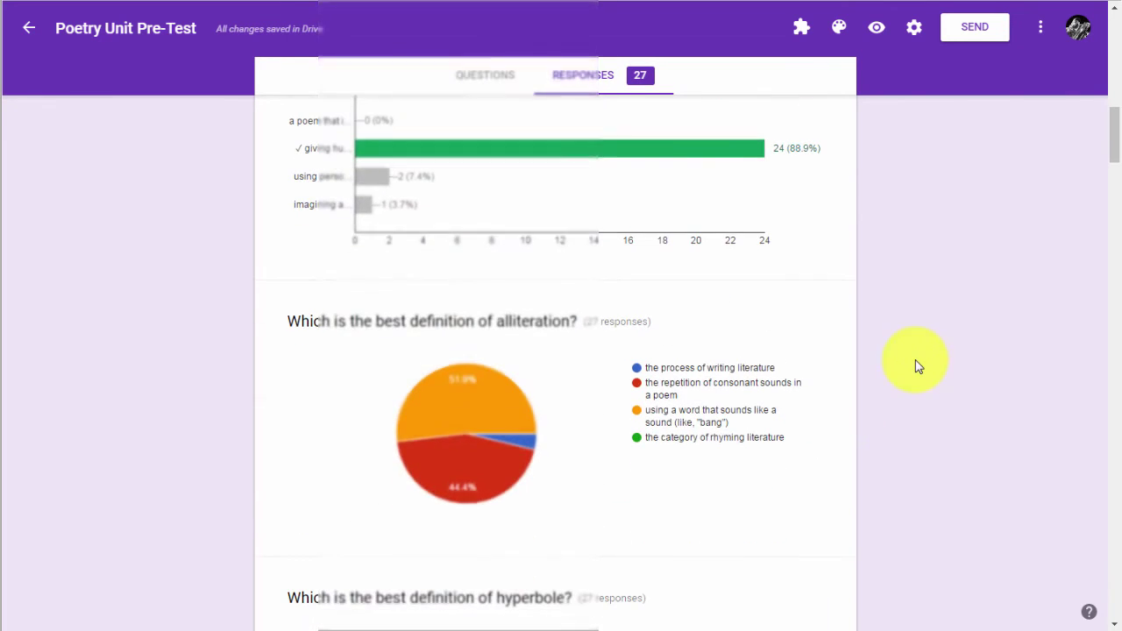
scroll(916, 367, down, 6)
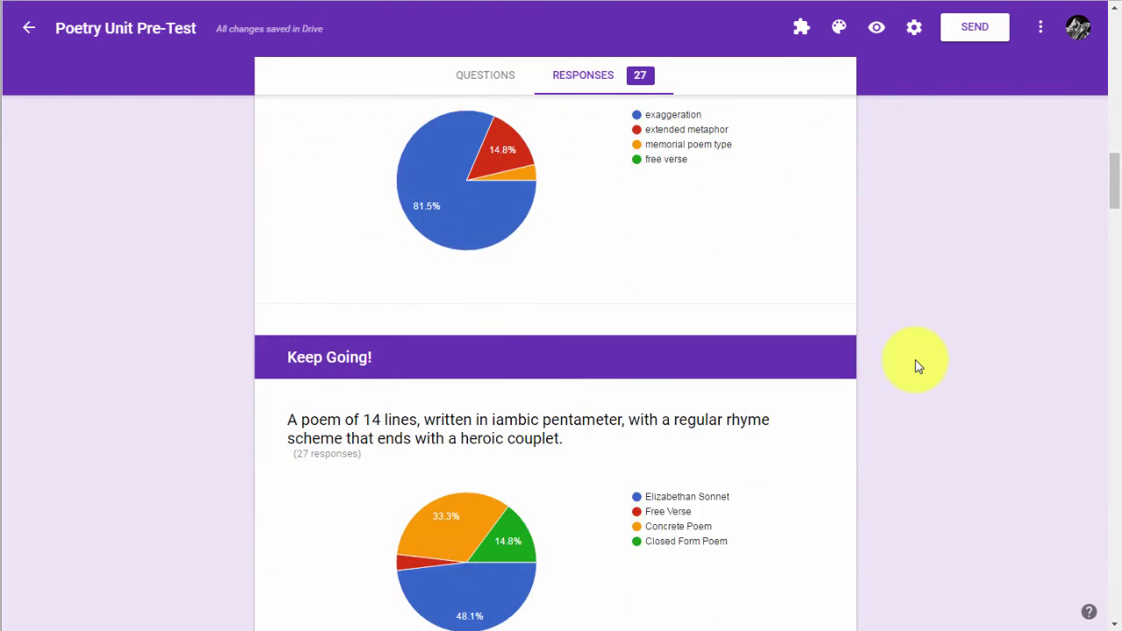
scroll(916, 366, down, 5)
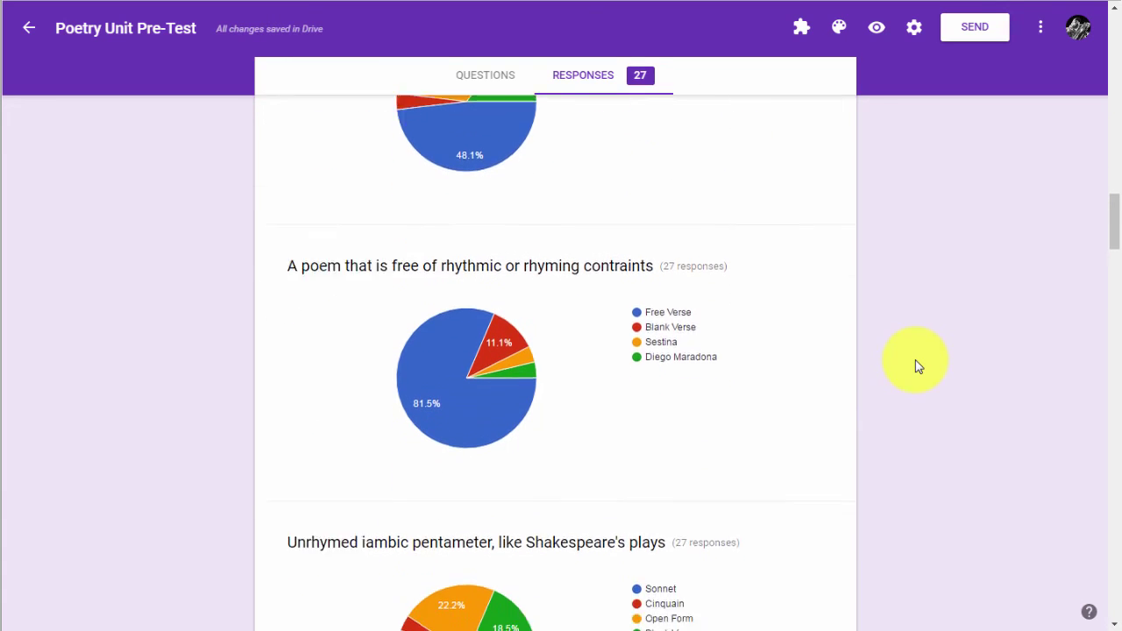
scroll(917, 366, down, 2)
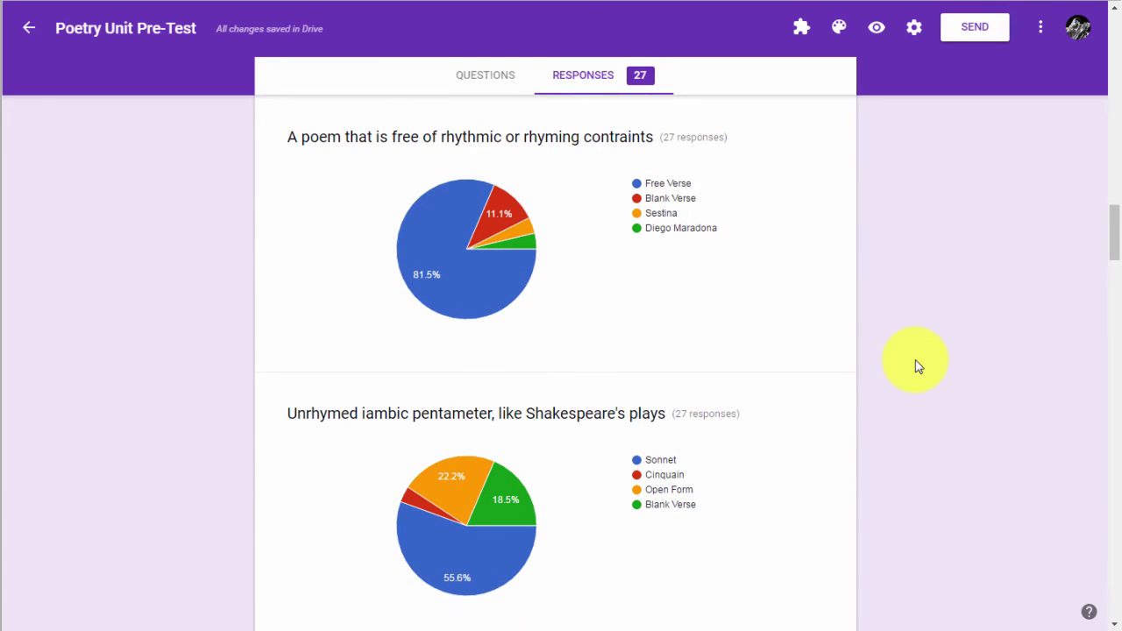
scroll(917, 367, down, 6)
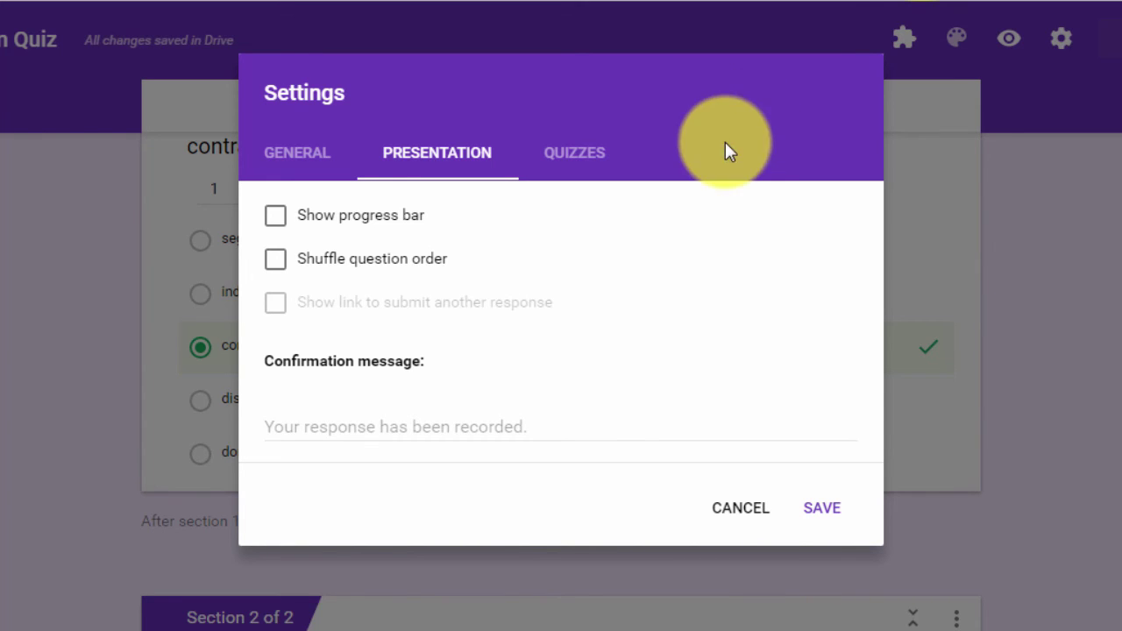
- Enable the progress bar and shuffled question order in the Demonstration Quiz's presentation settings
click(277, 218)
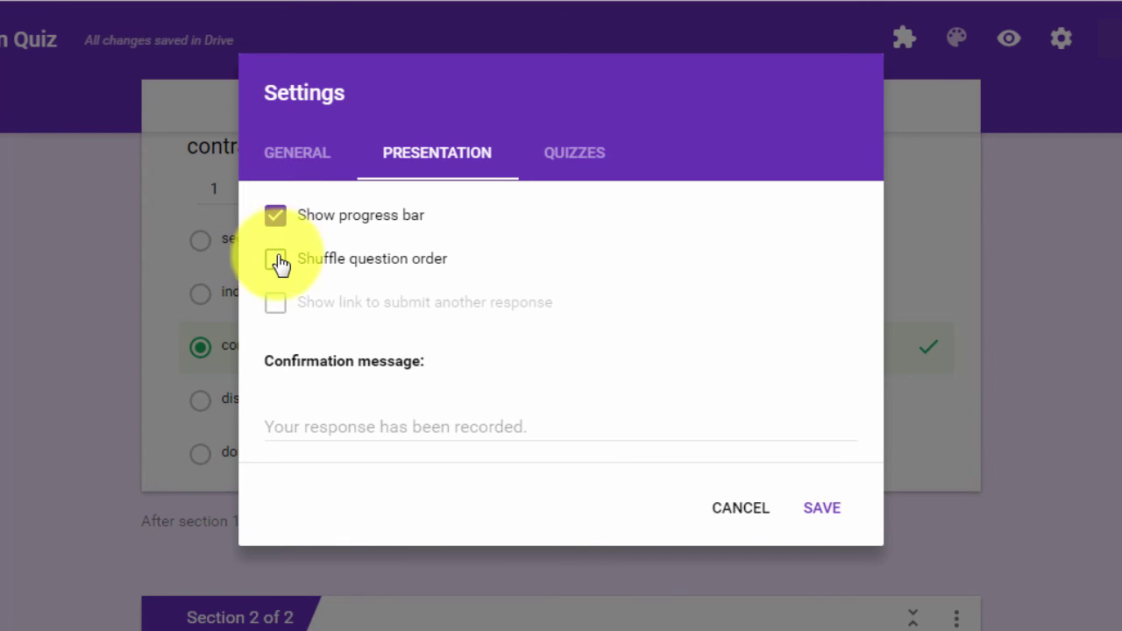
click(275, 263)
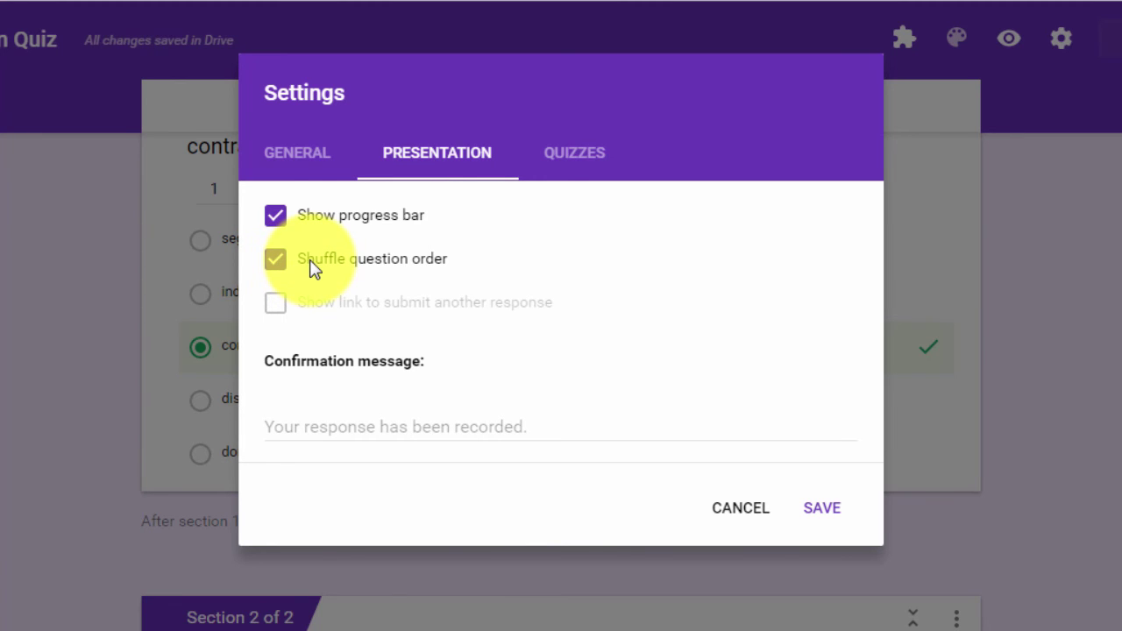
- Save the confirmation message "Once you are finished with your test, please return to Google Classroom and record your answer to the reflection question, "How'd I do?""
click(327, 423)
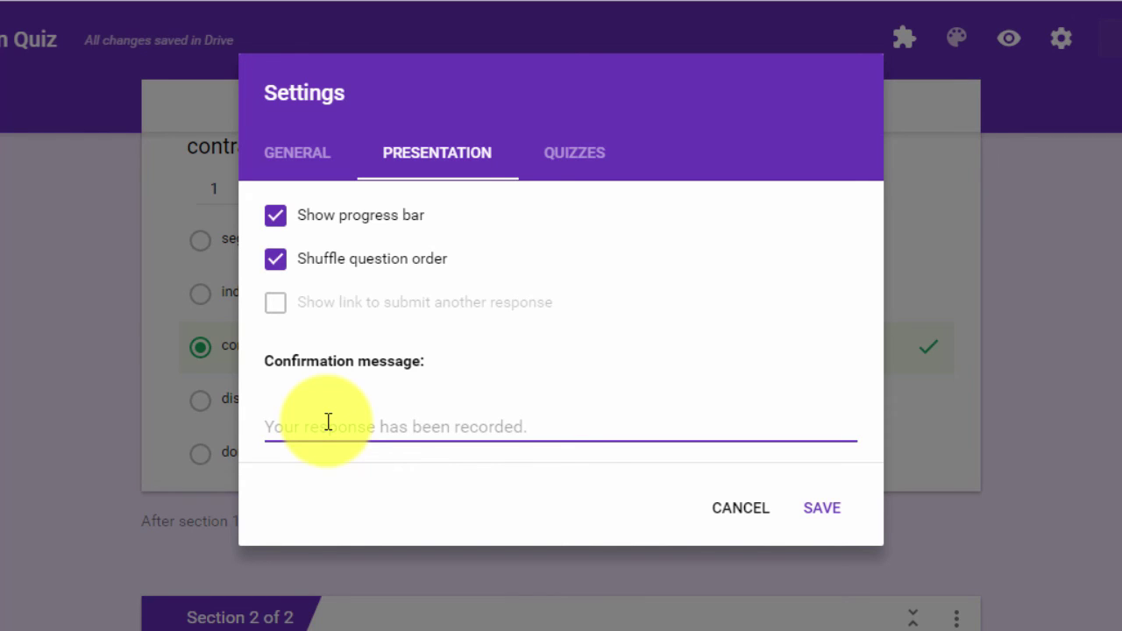
text(Once you are finished with your test, please return to Google Classroom and record your answer to the reflection question, "How'd I do?")
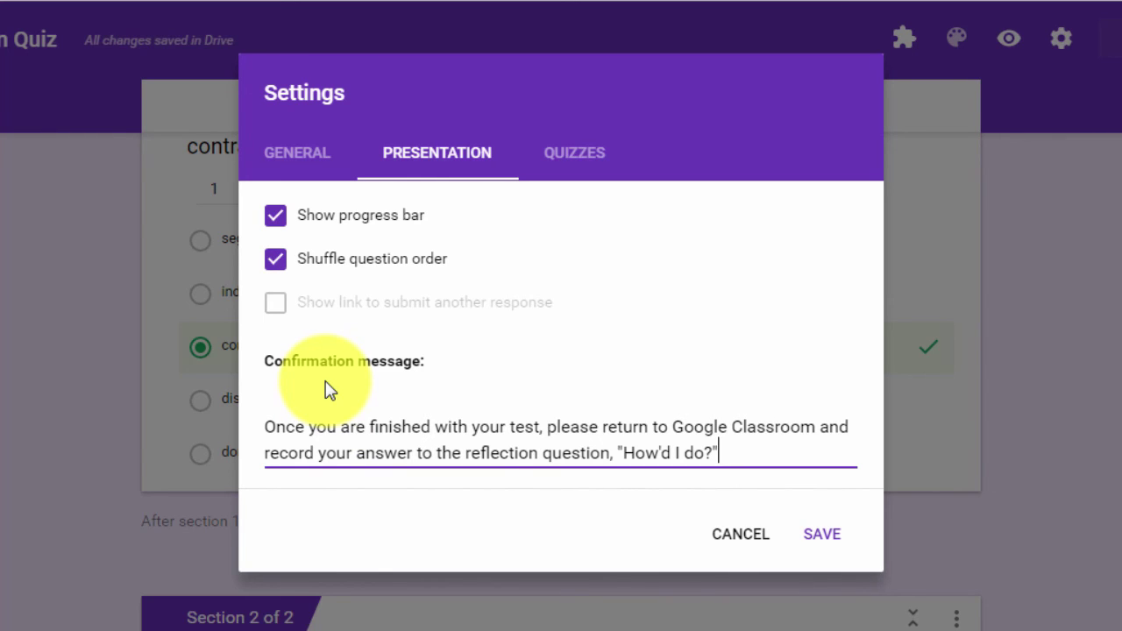
click(819, 534)
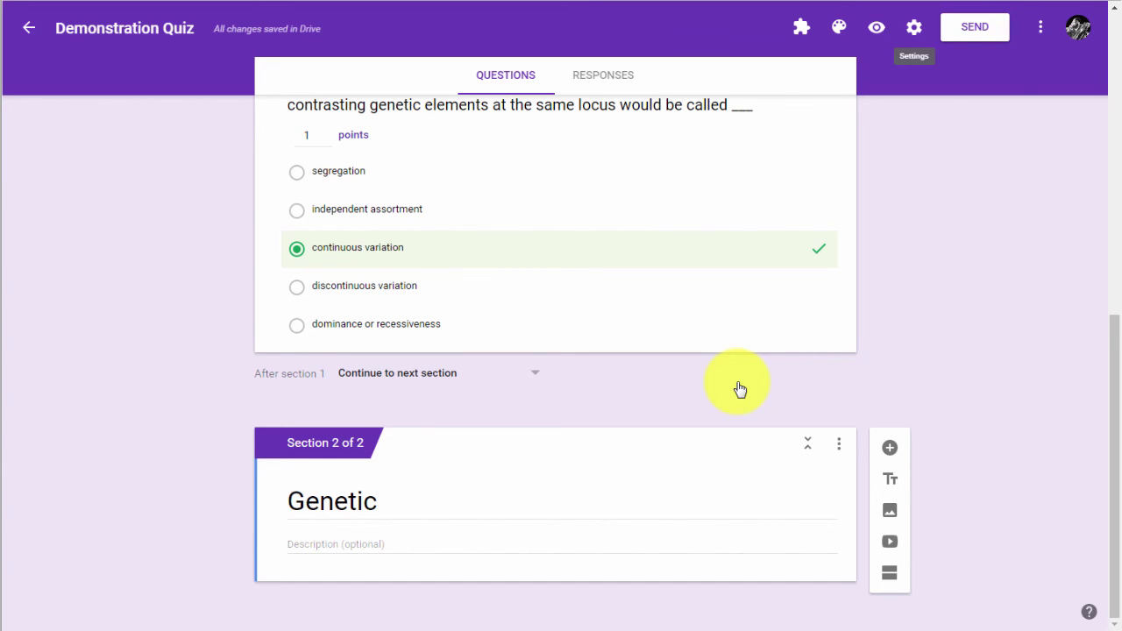
- Review the Demonstration Quiz questions and examine the allele question's answer key and feedback
scroll(740, 389, up, 7)
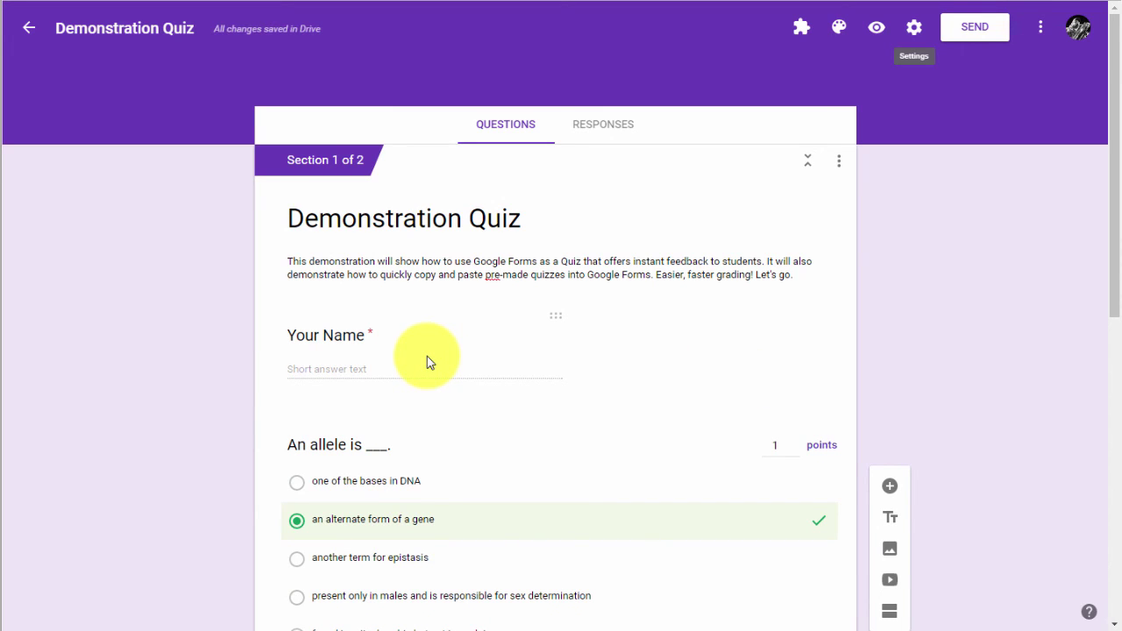
scroll(427, 356, down, 3)
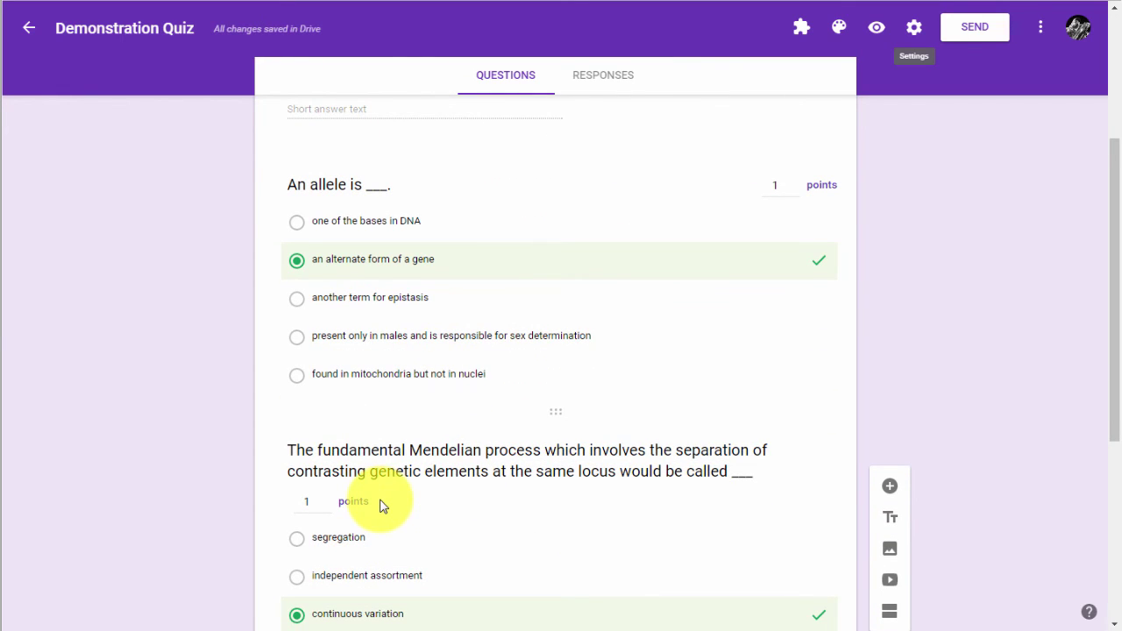
scroll(381, 506, down, 2)
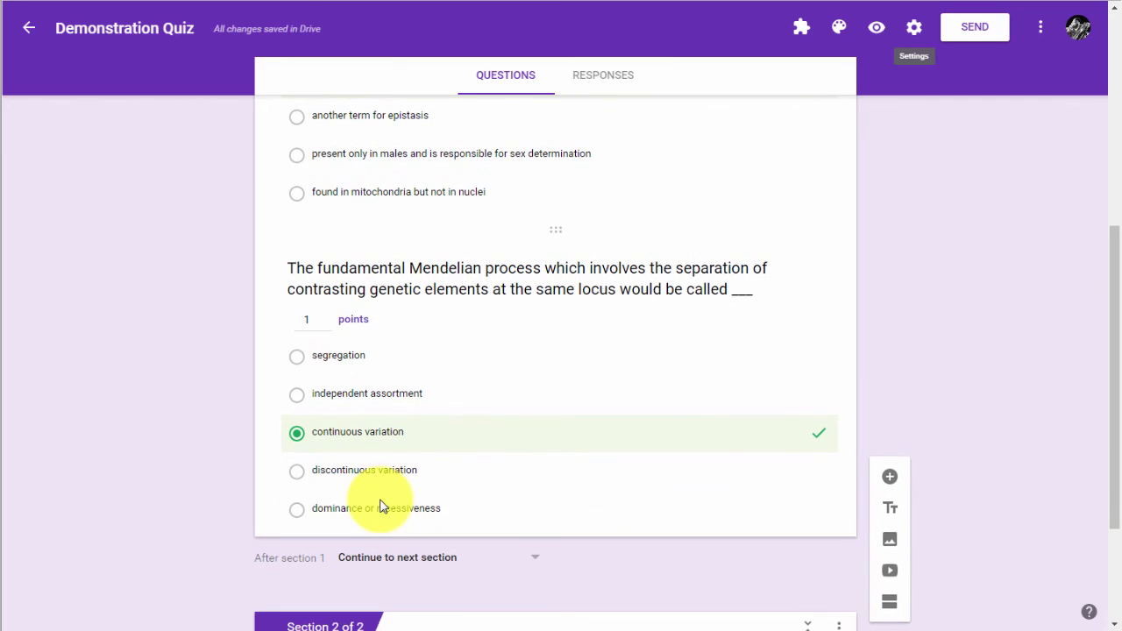
scroll(408, 436, up, 3)
click(401, 372)
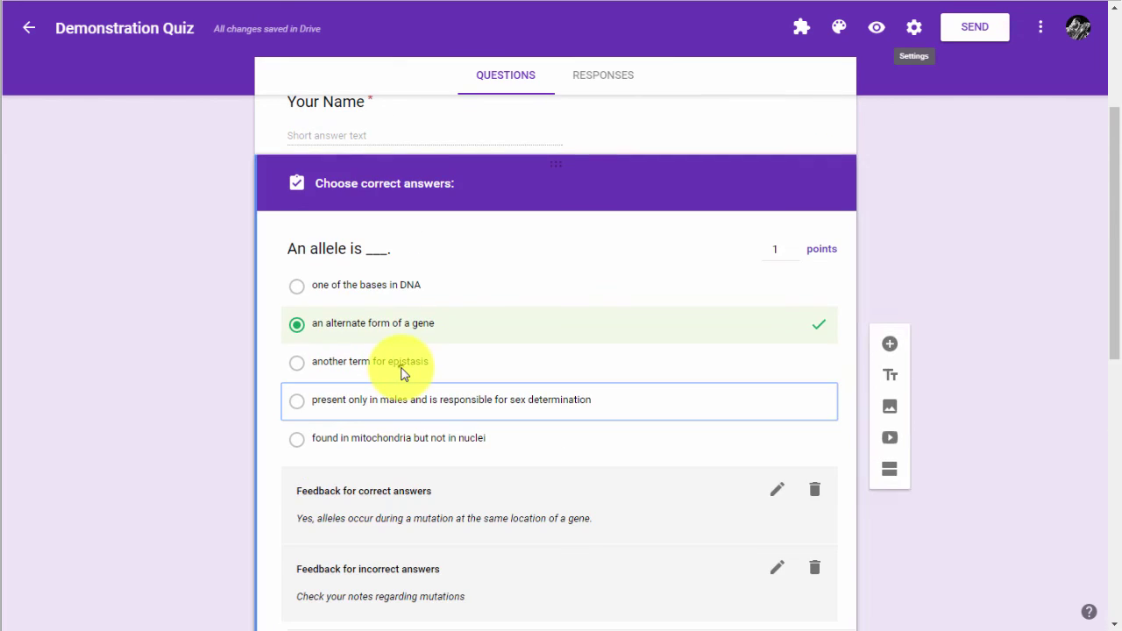
scroll(402, 372, down, 2)
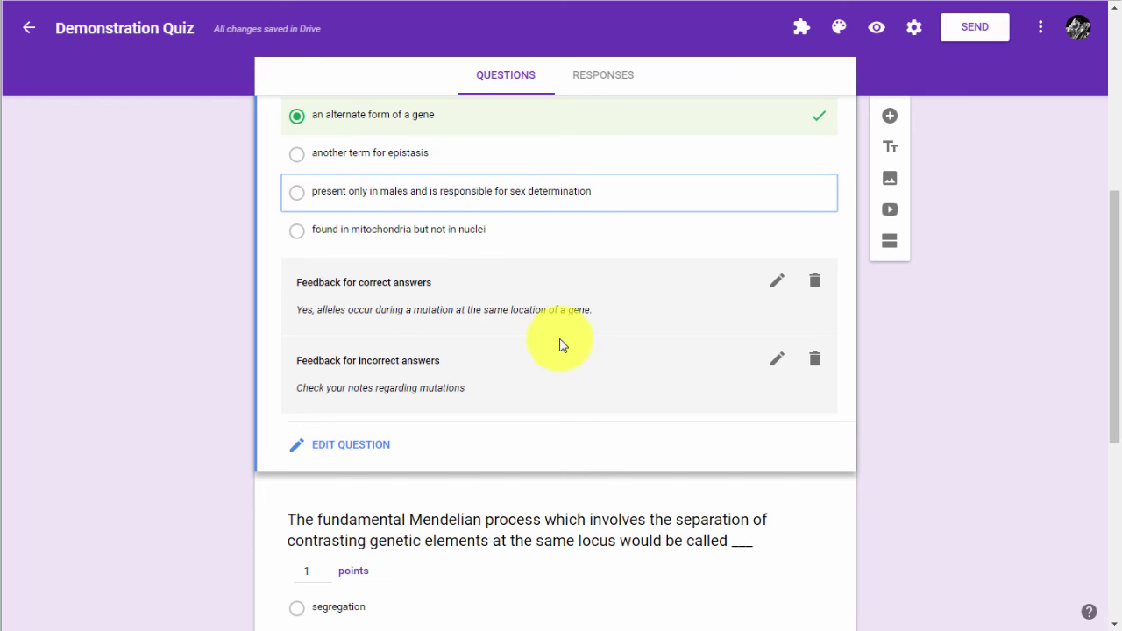
scroll(561, 344, up, 5)
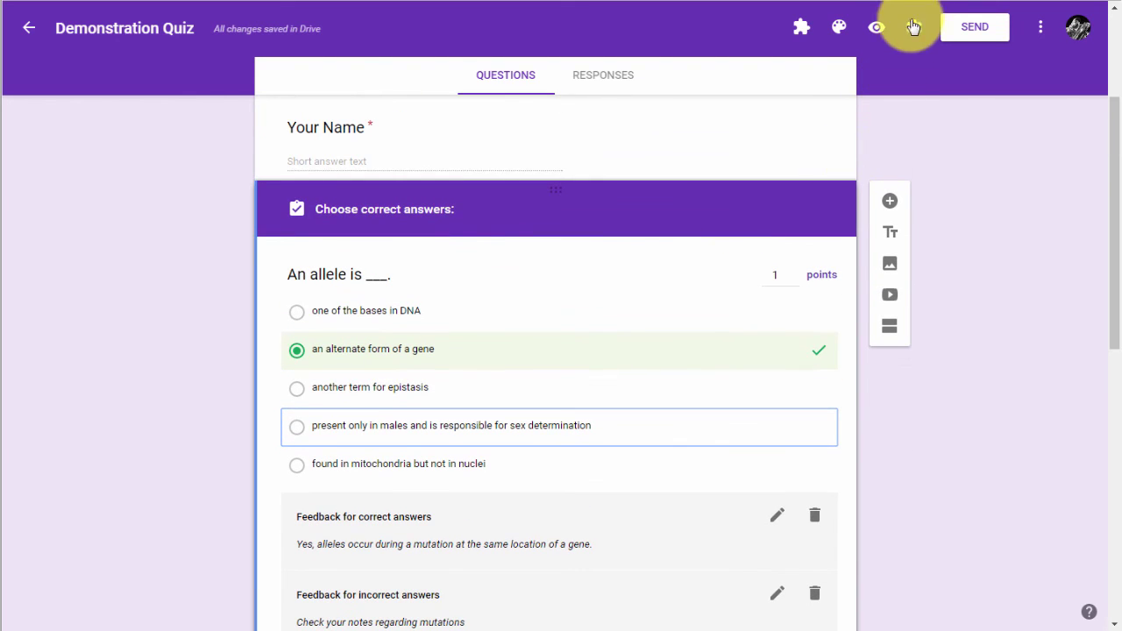
- Check the general and presentation settings of the Demonstration Quiz and close them
click(916, 29)
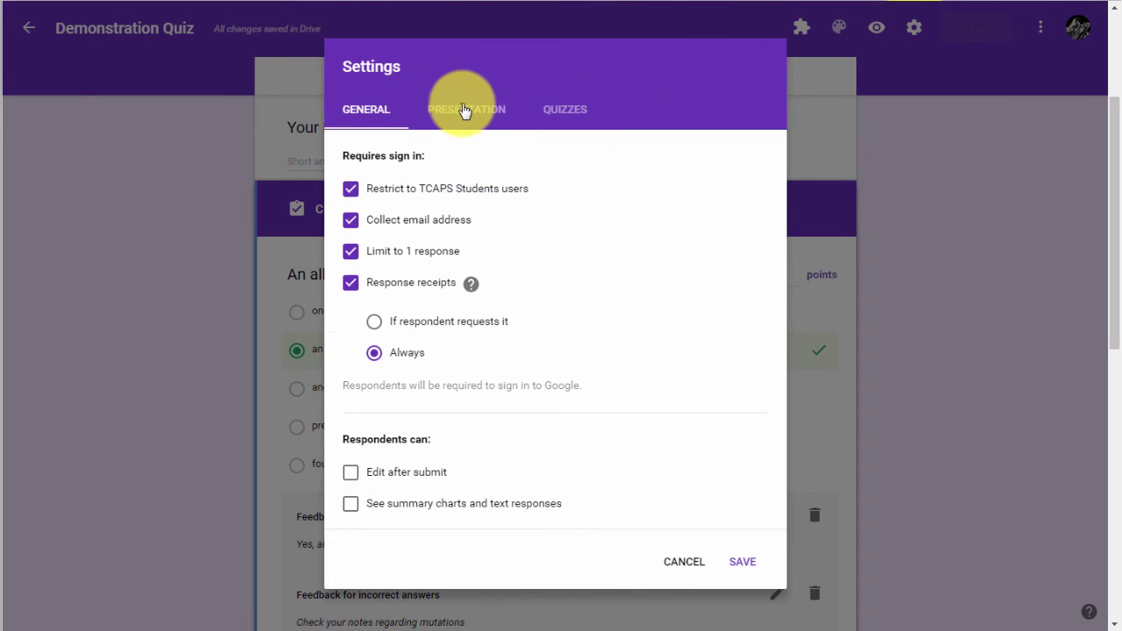
click(465, 110)
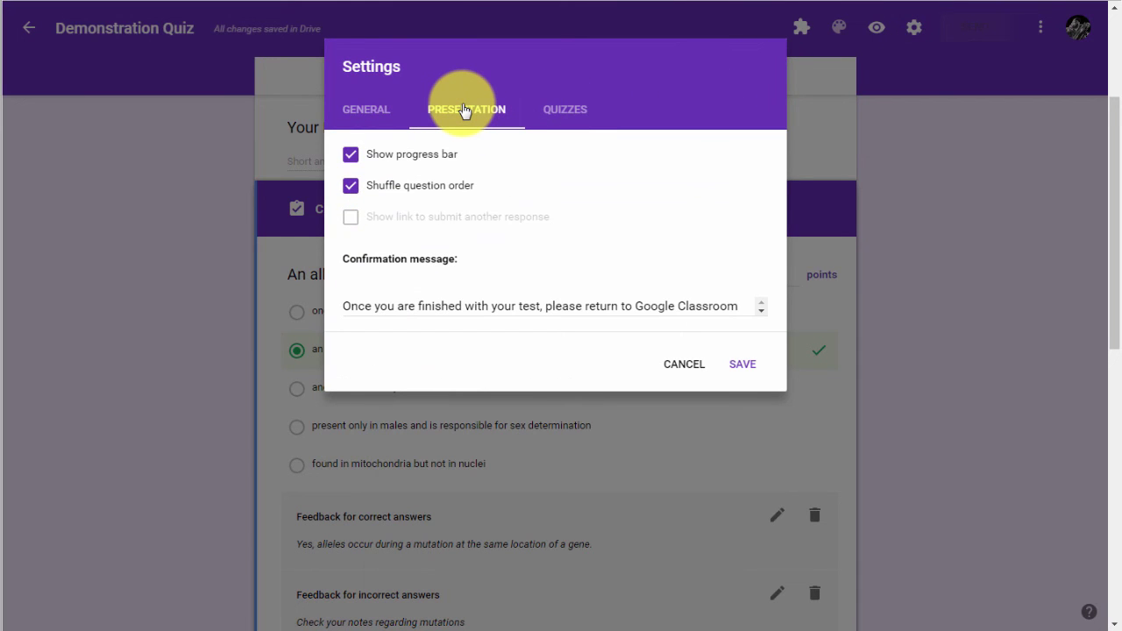
click(178, 186)
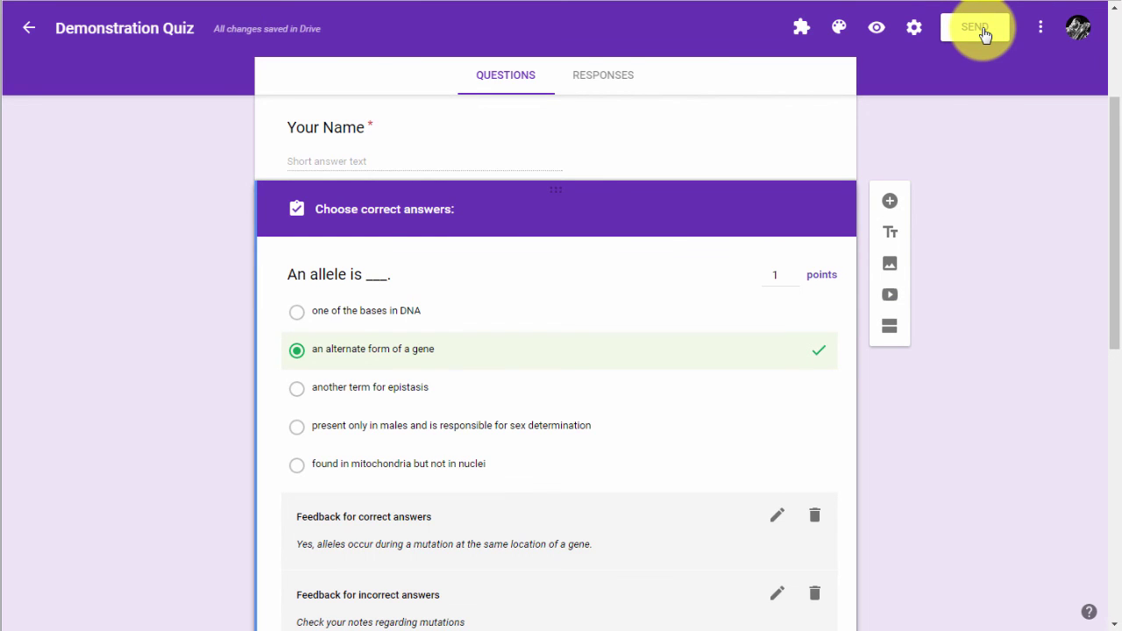
- Copy a shortened link to the Demonstration Quiz from its sending options and close the dialog
click(983, 33)
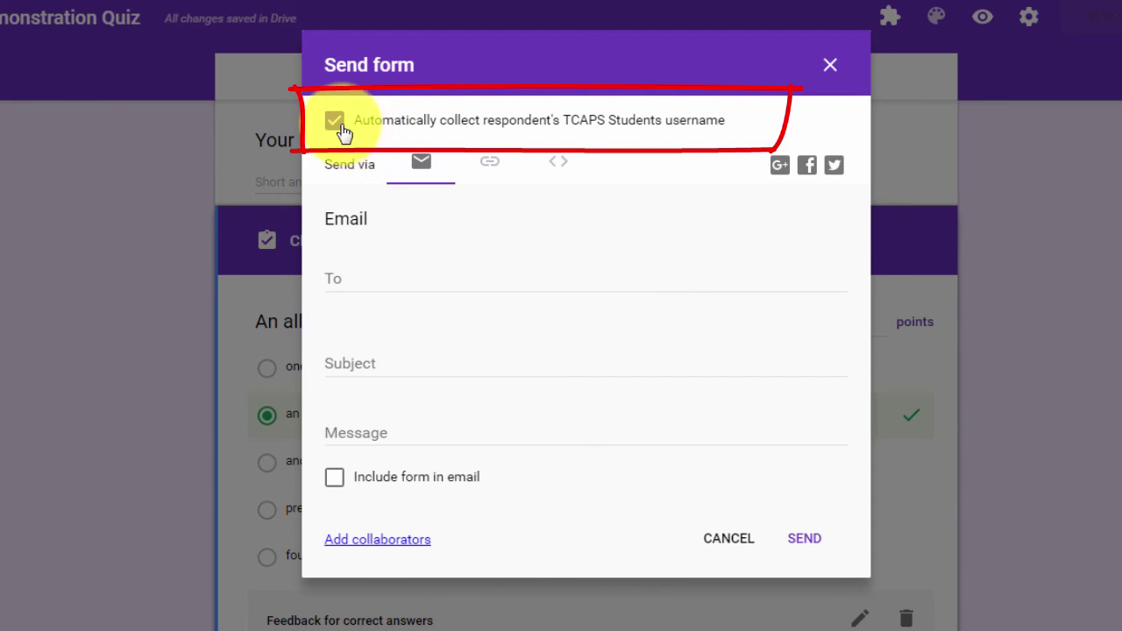
click(491, 171)
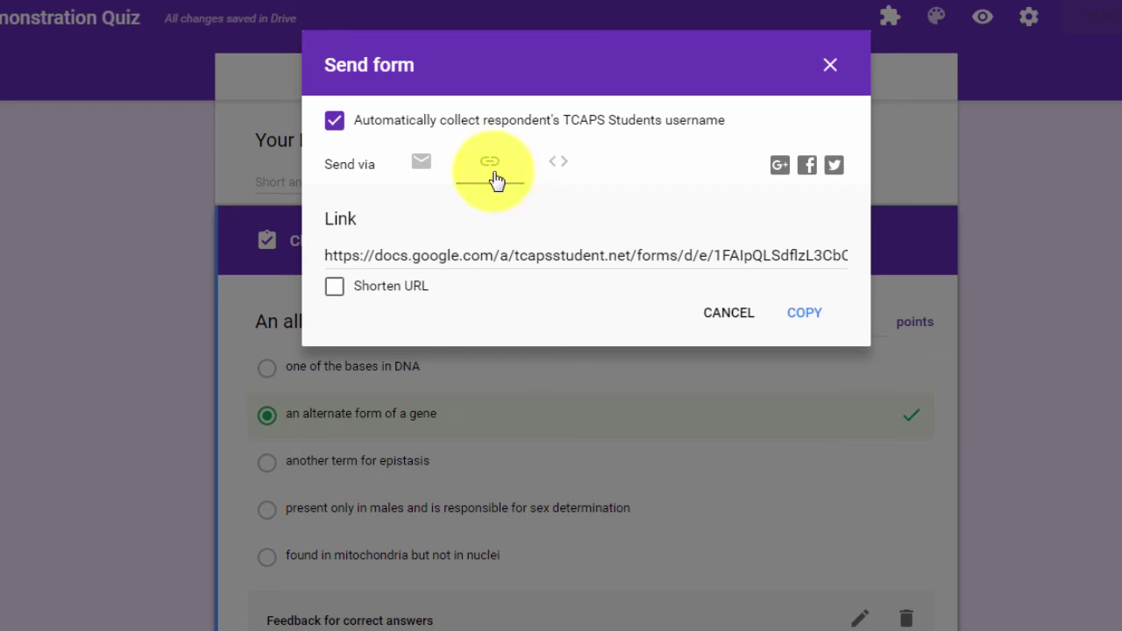
click(334, 290)
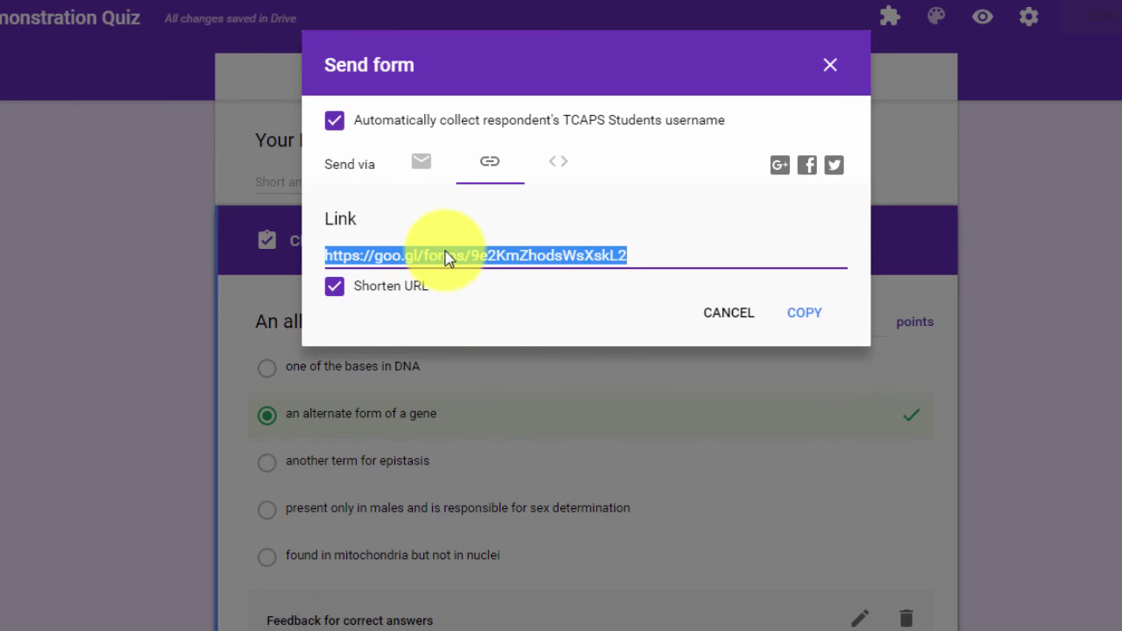
click(801, 318)
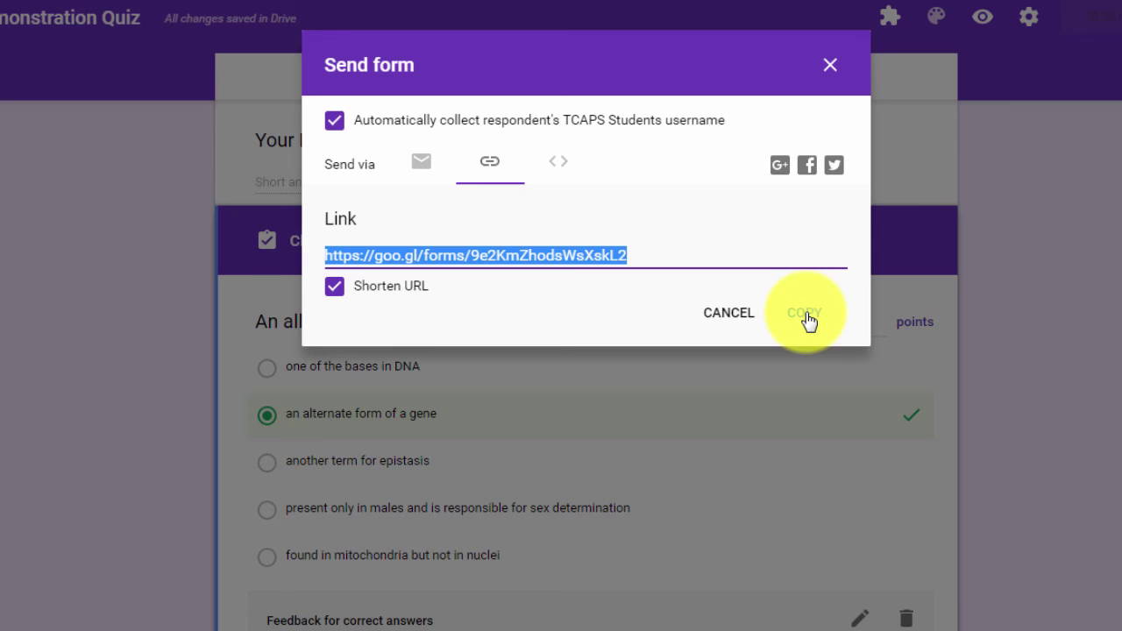
click(158, 189)
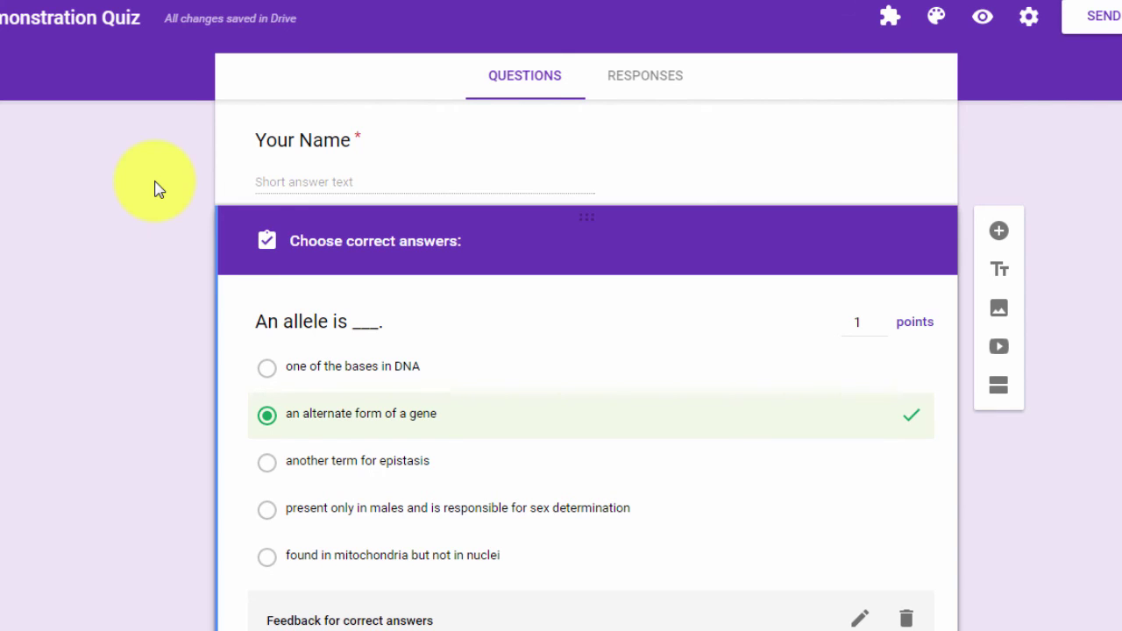
scroll(155, 188, down, 4)
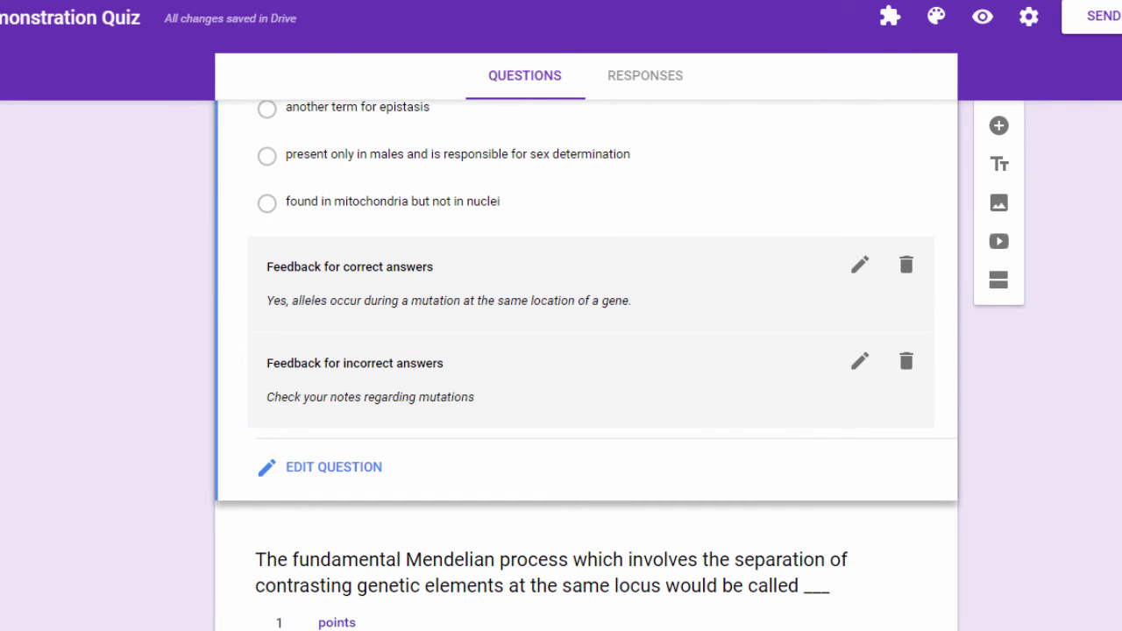